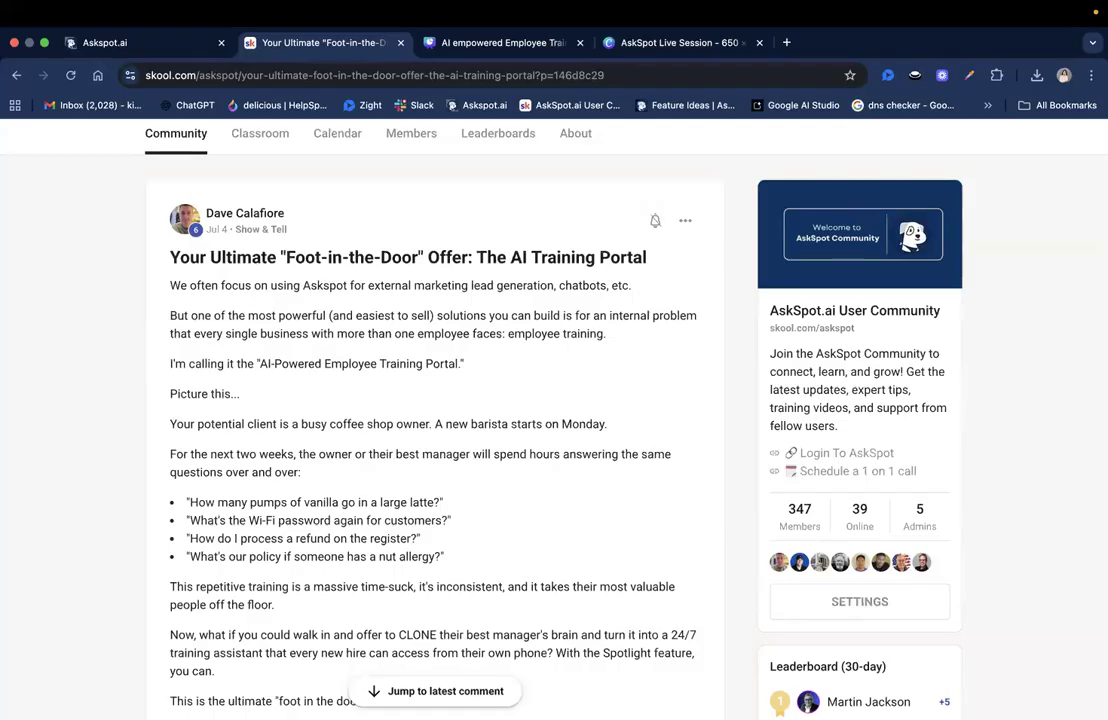
# Leave the Skool post and switch to the AskSpot dashboard listing the Canvas tools.
pyautogui.scroll(-1, 282, 398)
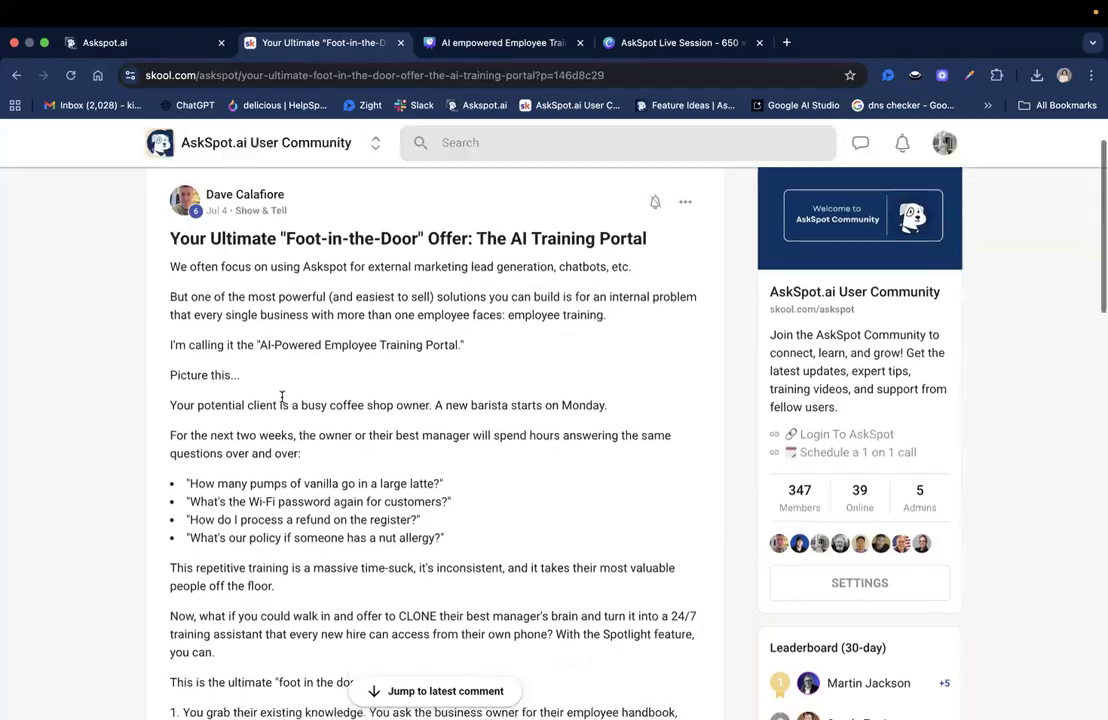
pyautogui.scroll(3, 673, 369)
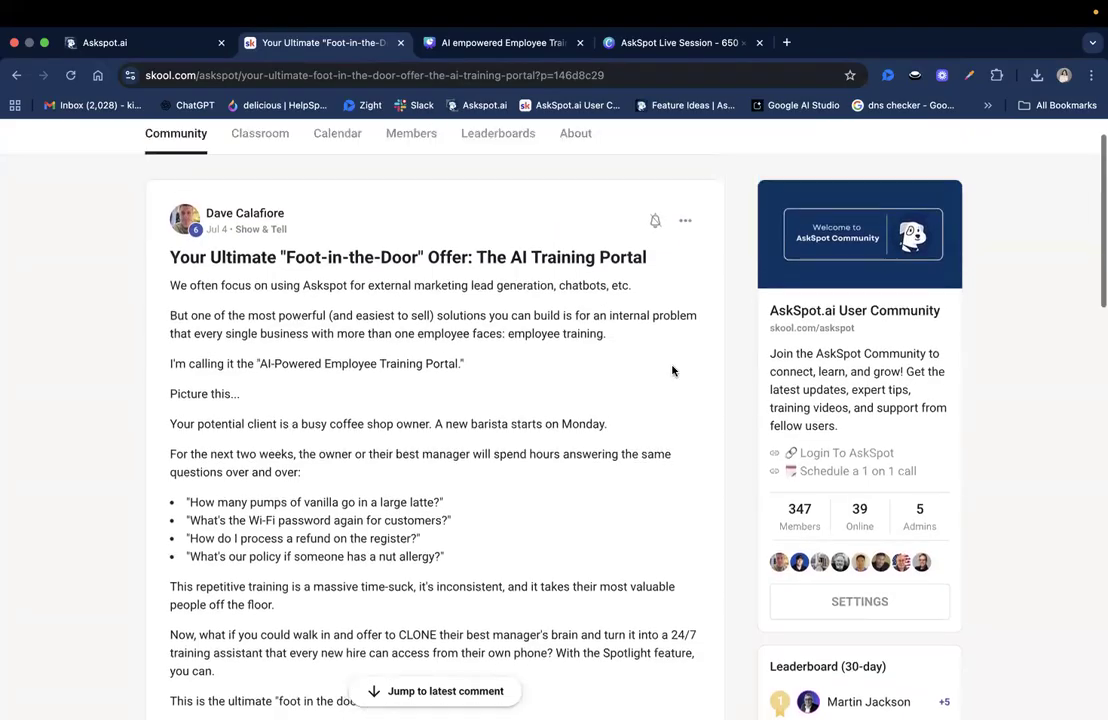
pyautogui.click(196, 48)
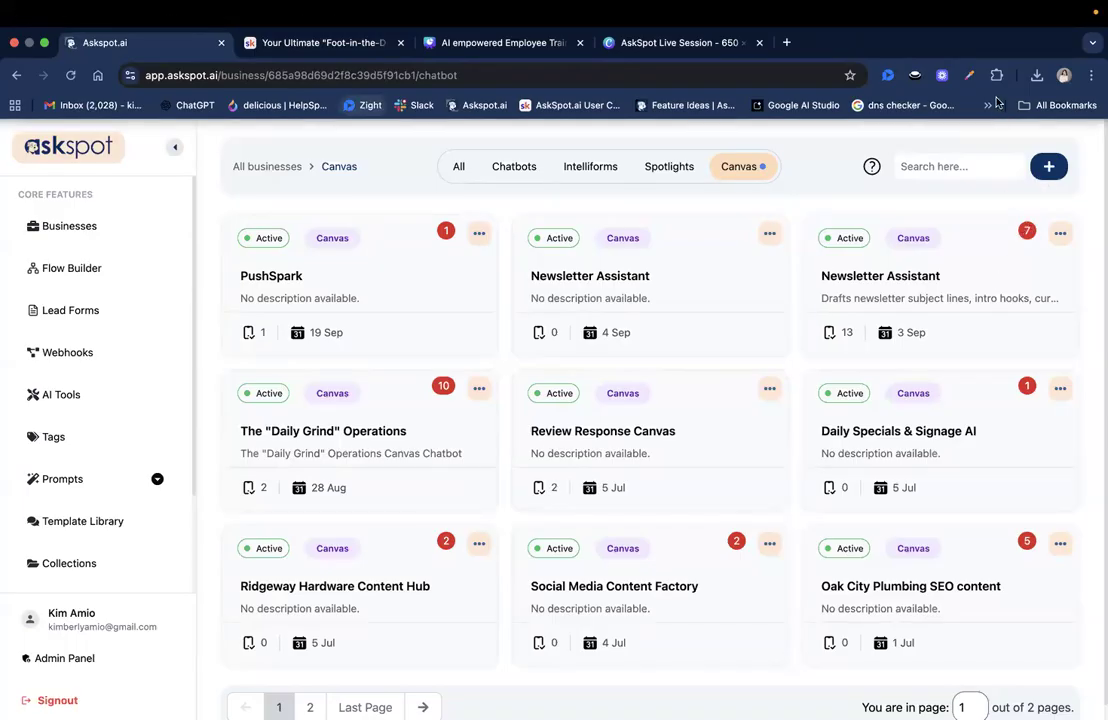
# Create a new Canvas named 'AI Employee Training Portal' under the Canvas business.
pyautogui.click(94, 229)
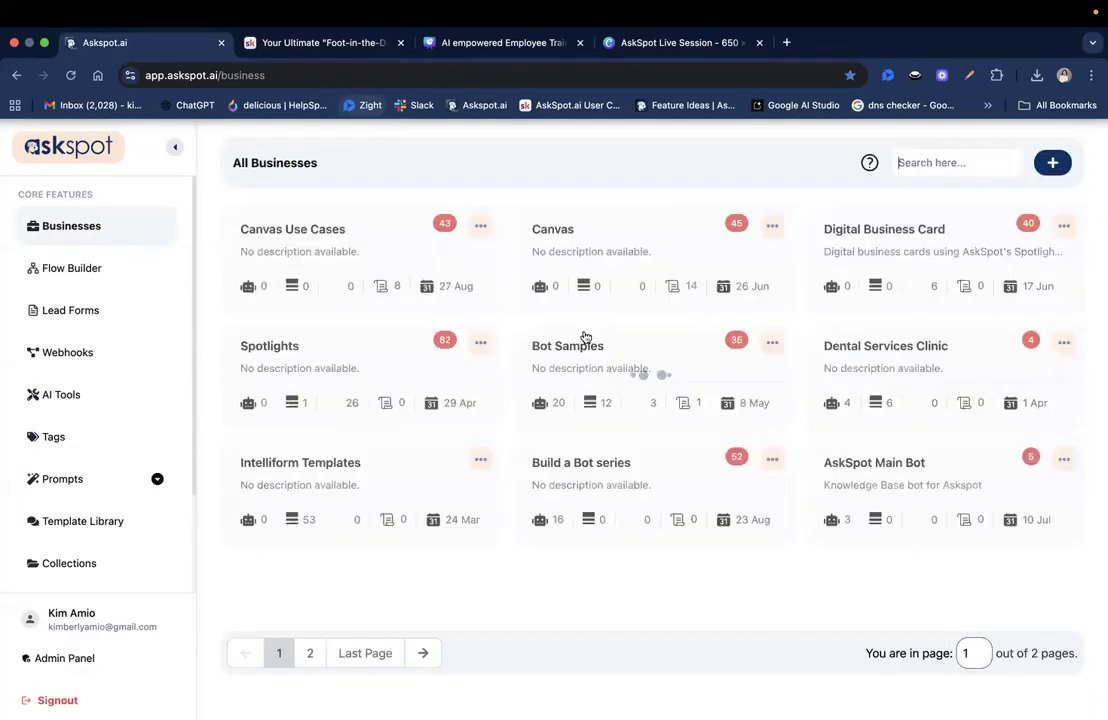
pyautogui.click(613, 250)
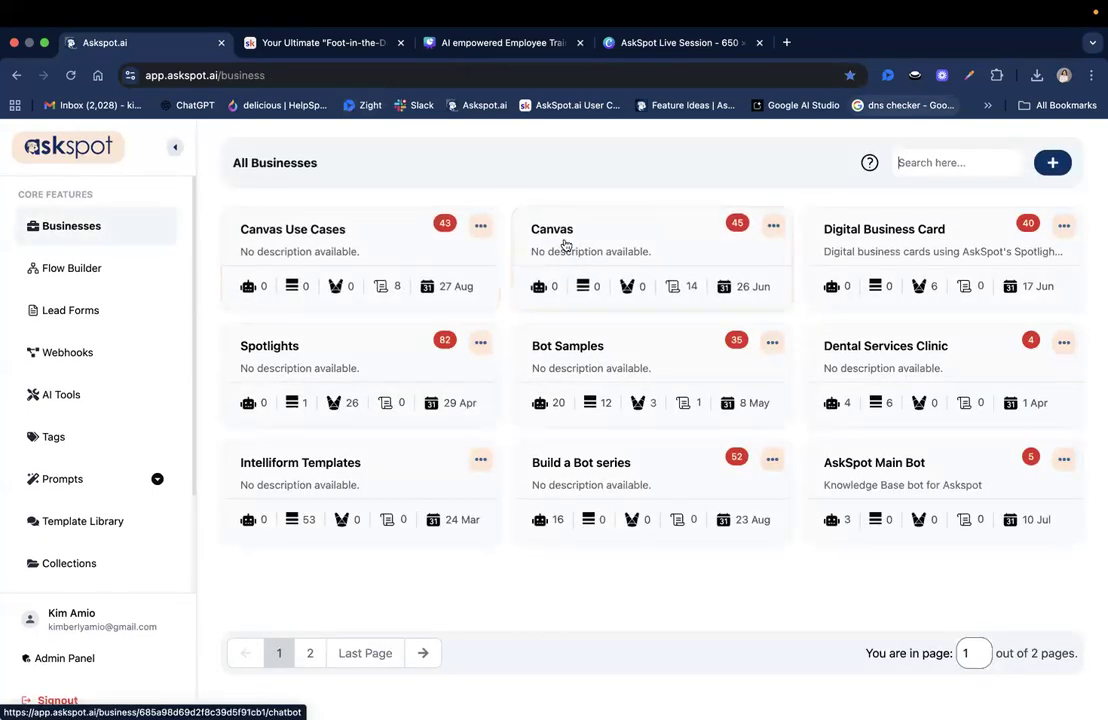
pyautogui.click(592, 236)
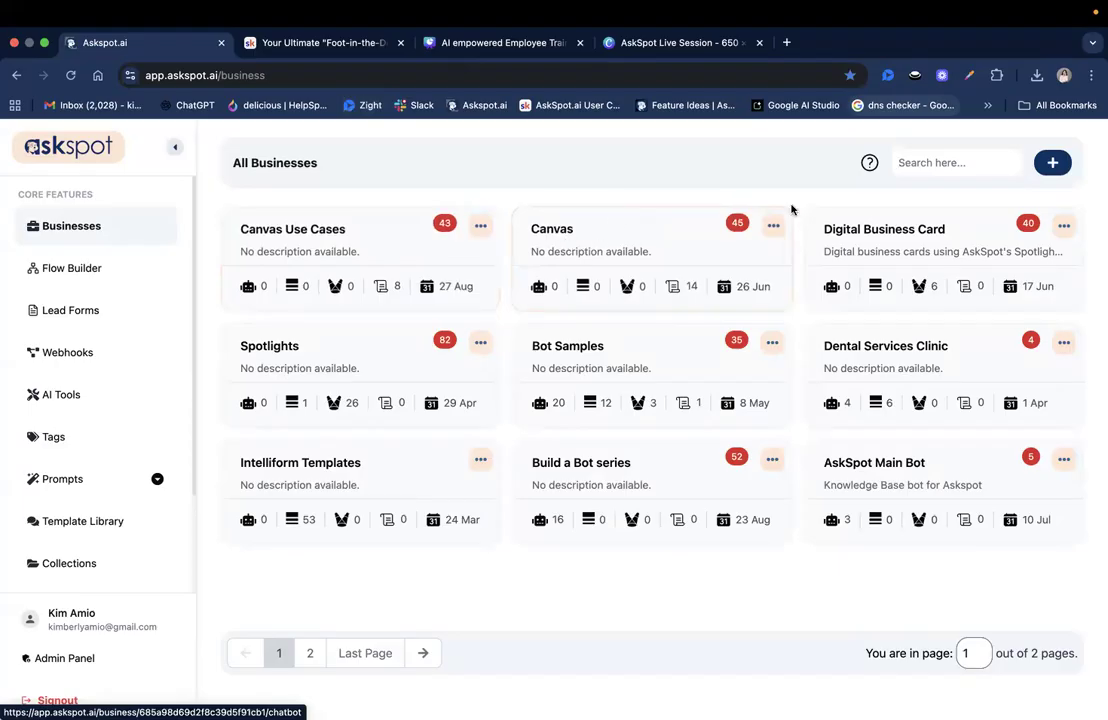
pyautogui.click(1049, 168)
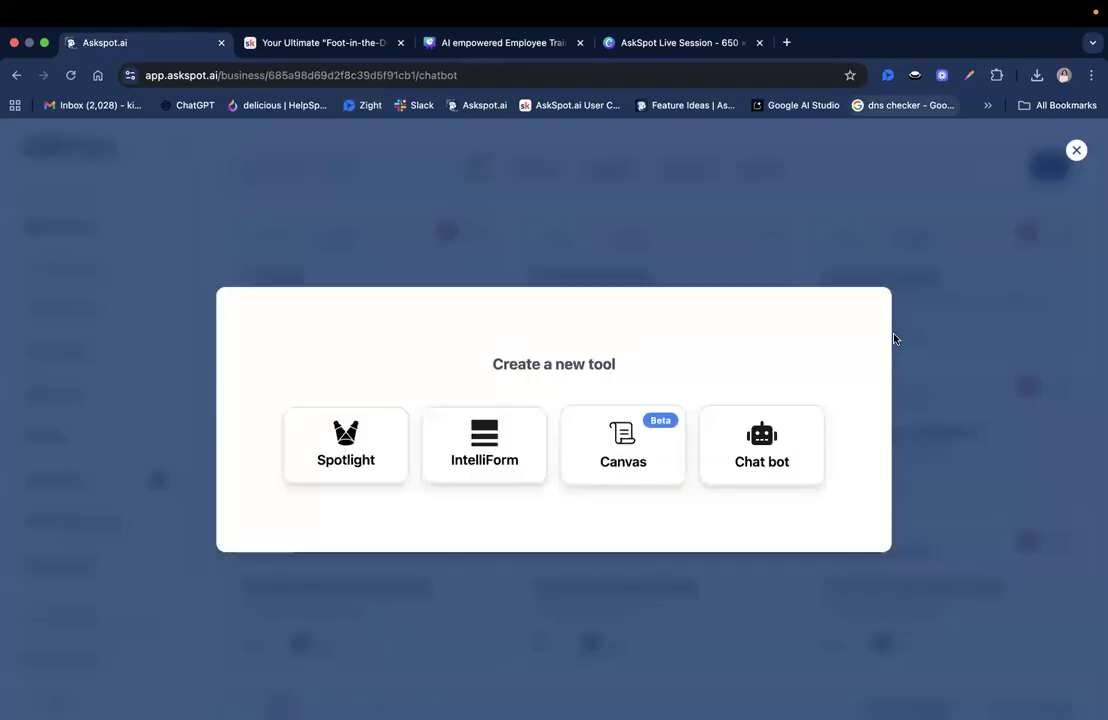
pyautogui.click(624, 443)
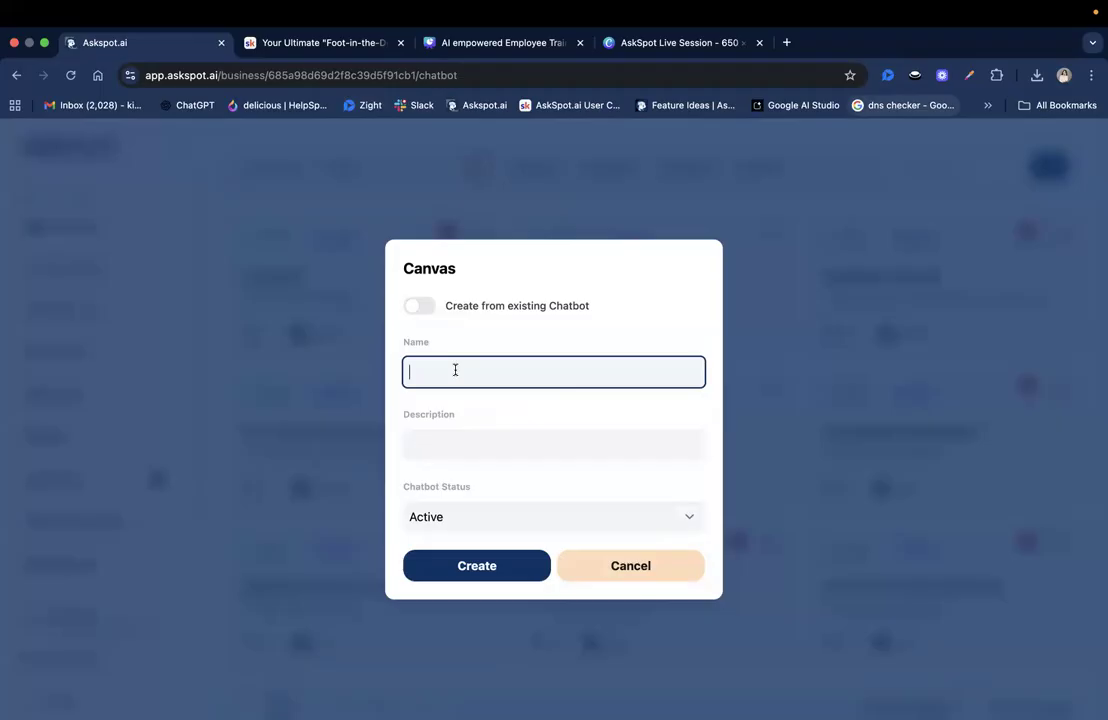
pyautogui.write('AI Employee Training Portal')
pyautogui.click(486, 562)
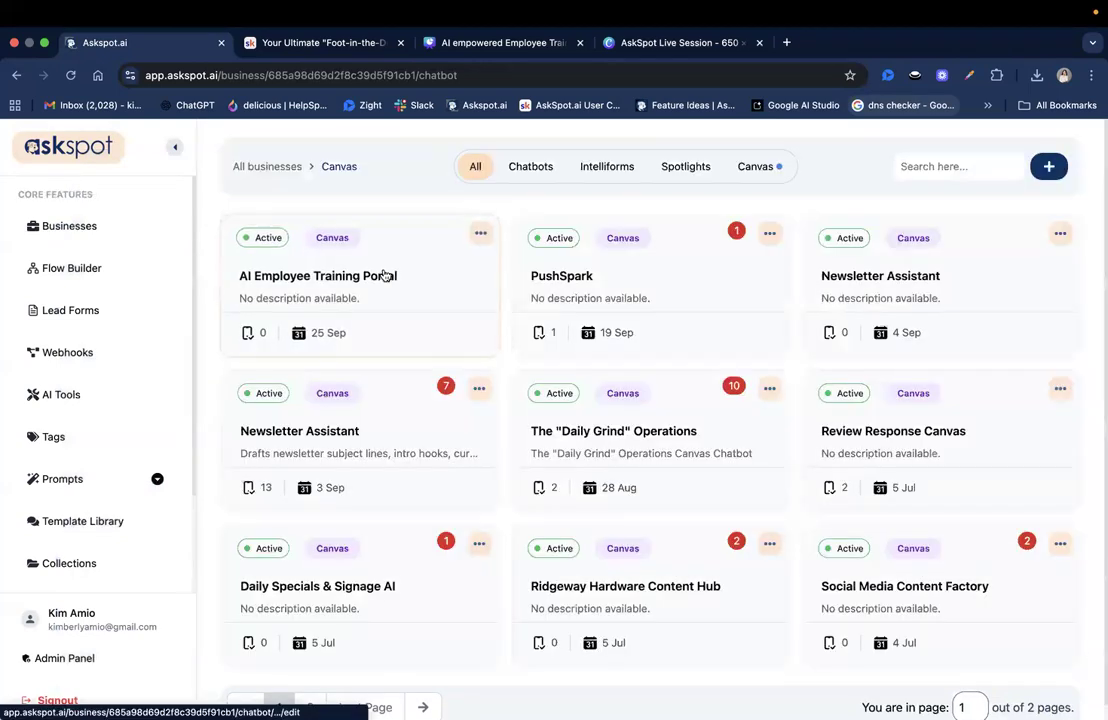
# Open the AI Employee Training Portal canvas's general settings.
pyautogui.click(383, 275)
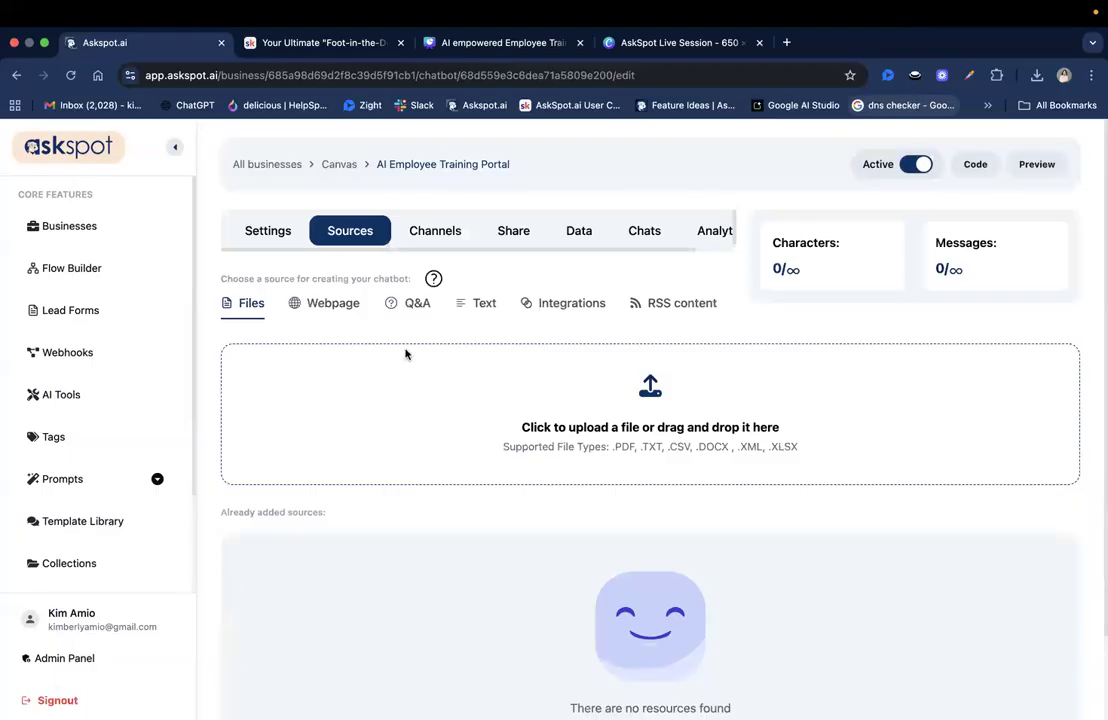
pyautogui.scroll(-1, 582, 474)
pyautogui.scroll(1, 320, 322)
pyautogui.click(278, 231)
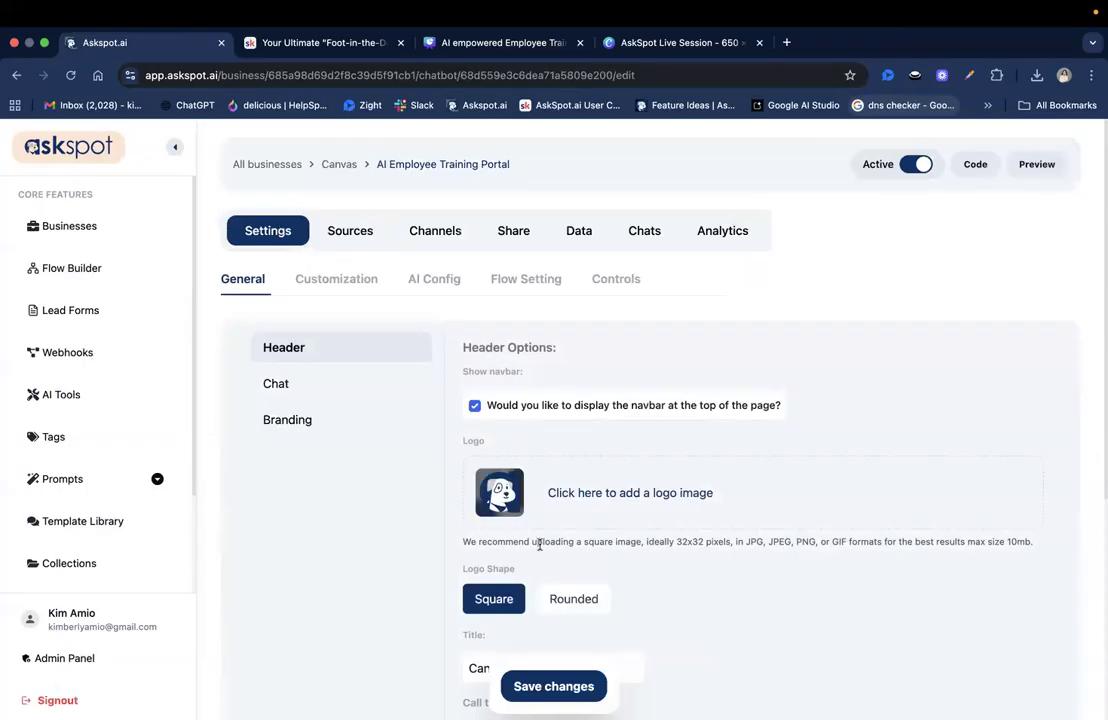
pyautogui.scroll(-3, 633, 482)
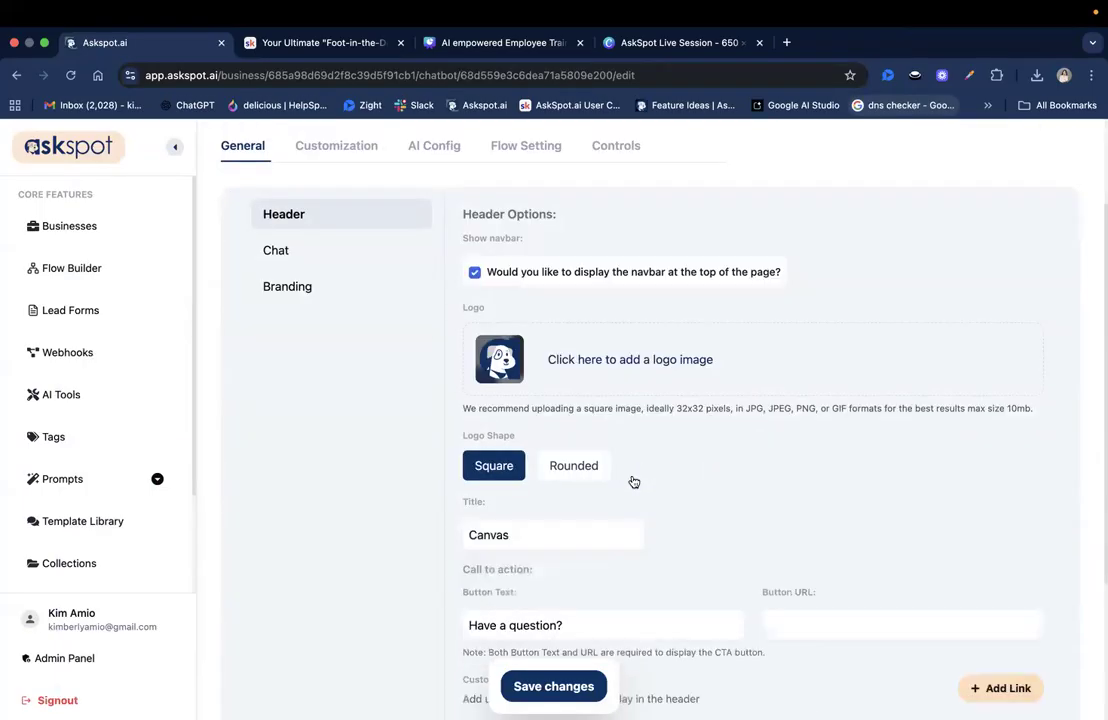
pyautogui.scroll(-3, 633, 480)
pyautogui.scroll(2, 574, 322)
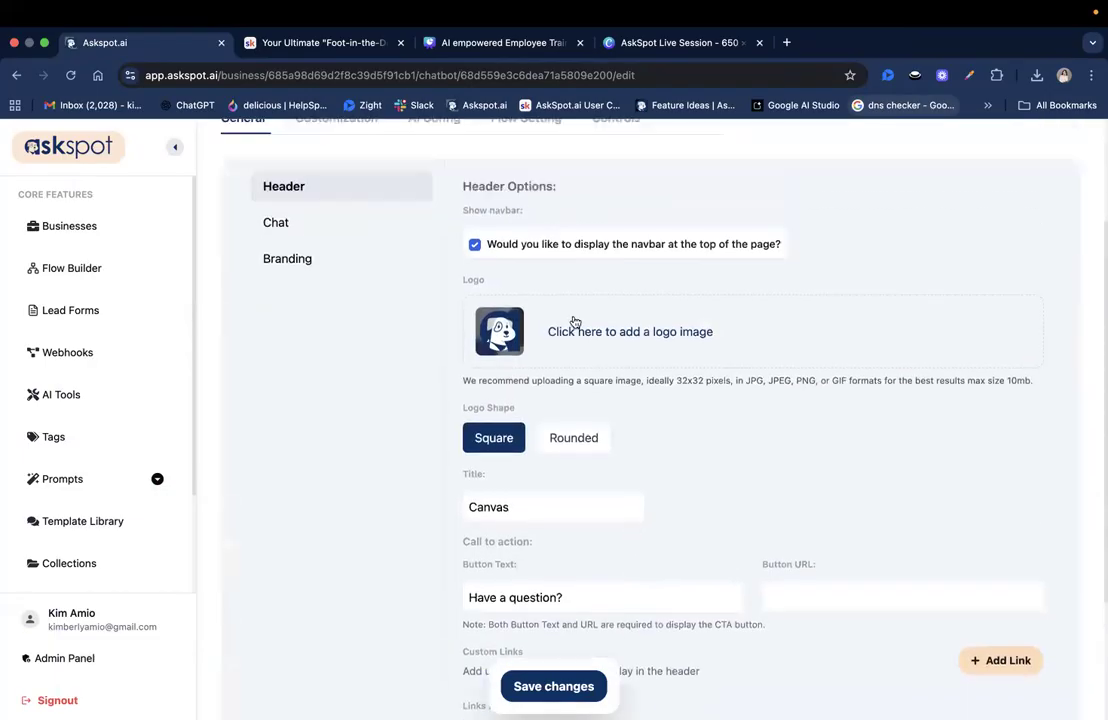
# Upload the lightbulb training portal PNG as the header logo using Direct Upload.
pyautogui.click(574, 326)
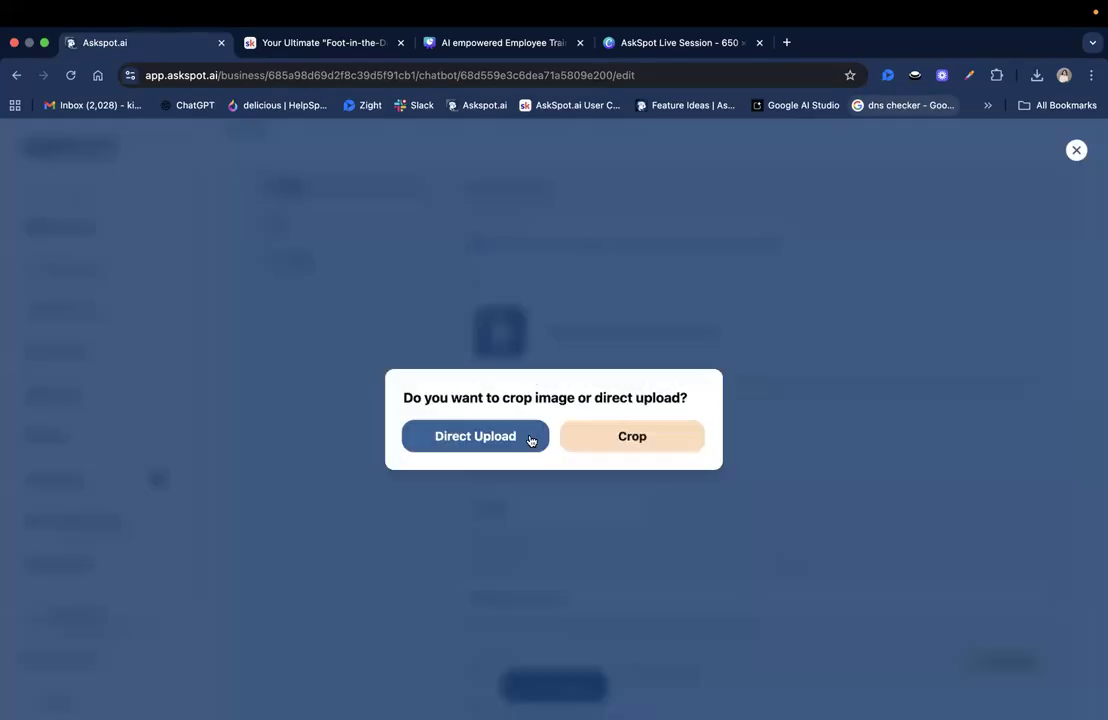
pyautogui.click(484, 434)
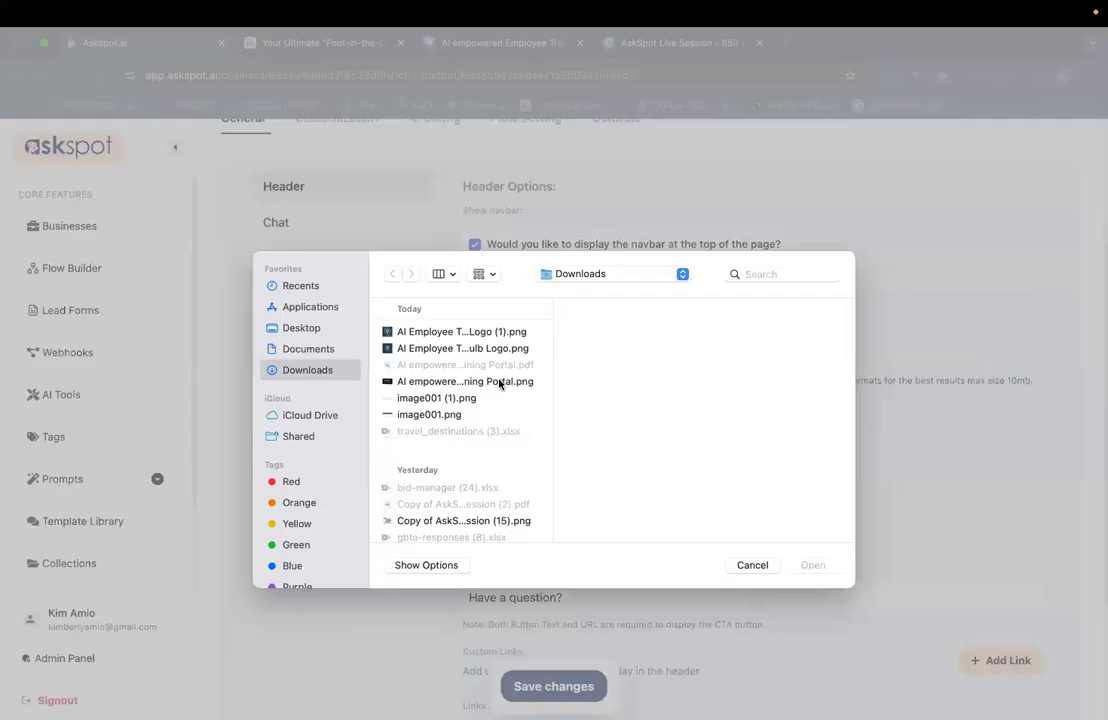
pyautogui.click(506, 330)
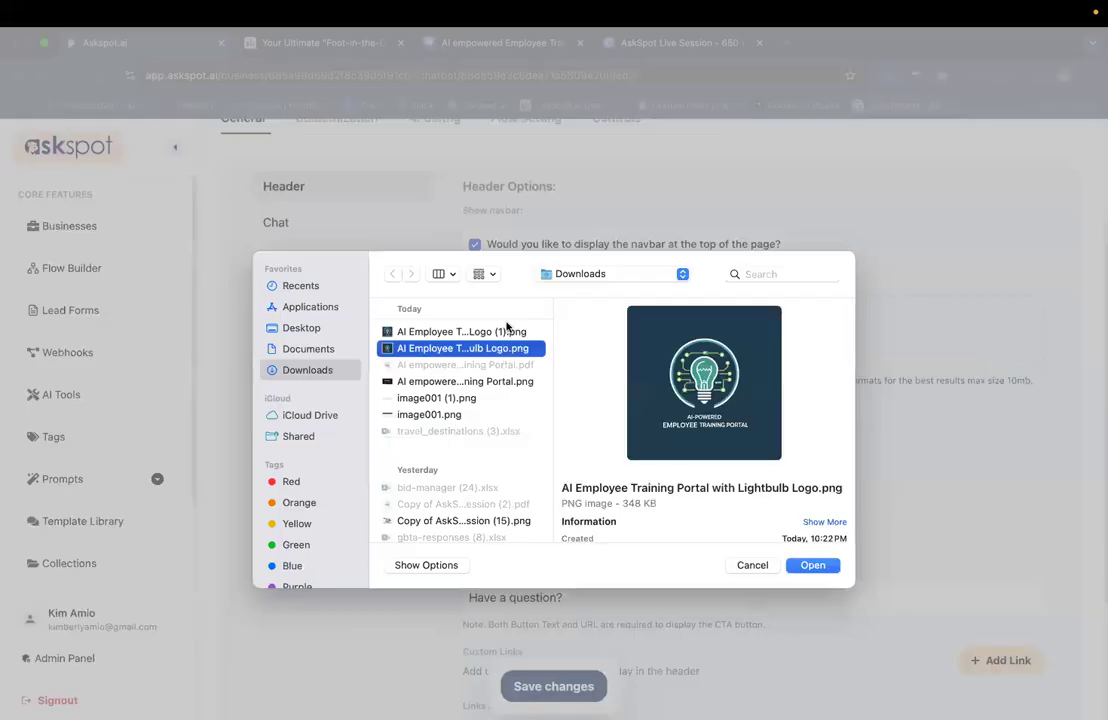
pyautogui.click(818, 566)
pyautogui.click(42, 142)
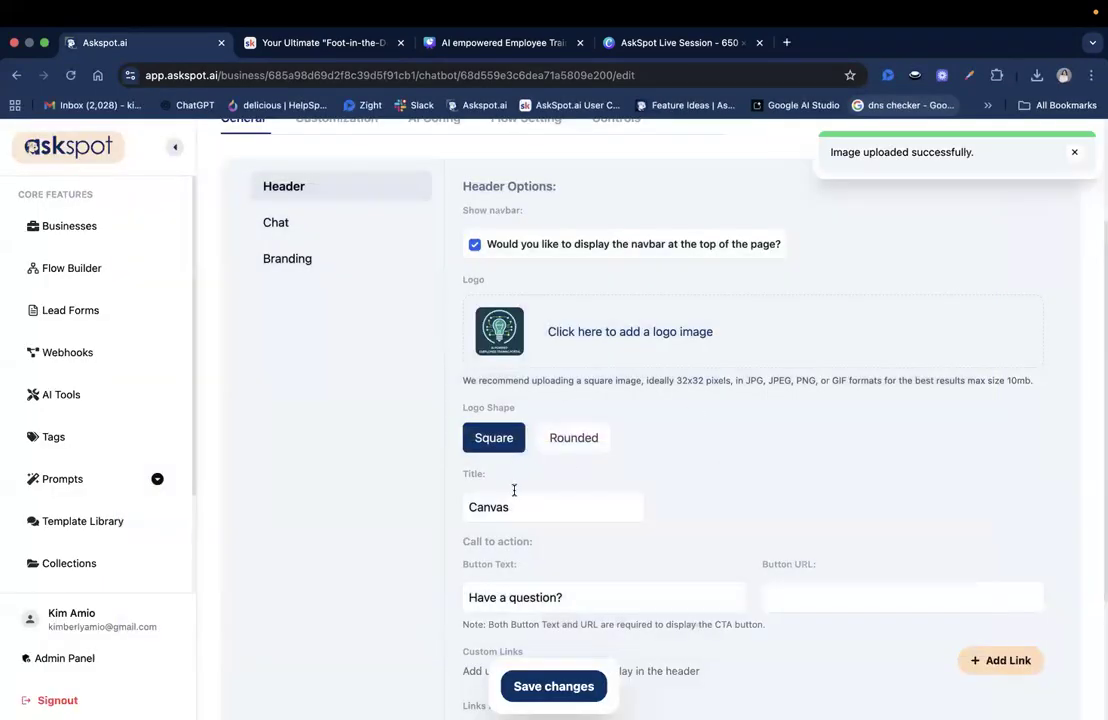
# Set the header title to 'AI Employee Training Portal'.
pyautogui.scroll(-1, 514, 490)
pyautogui.click(514, 491)
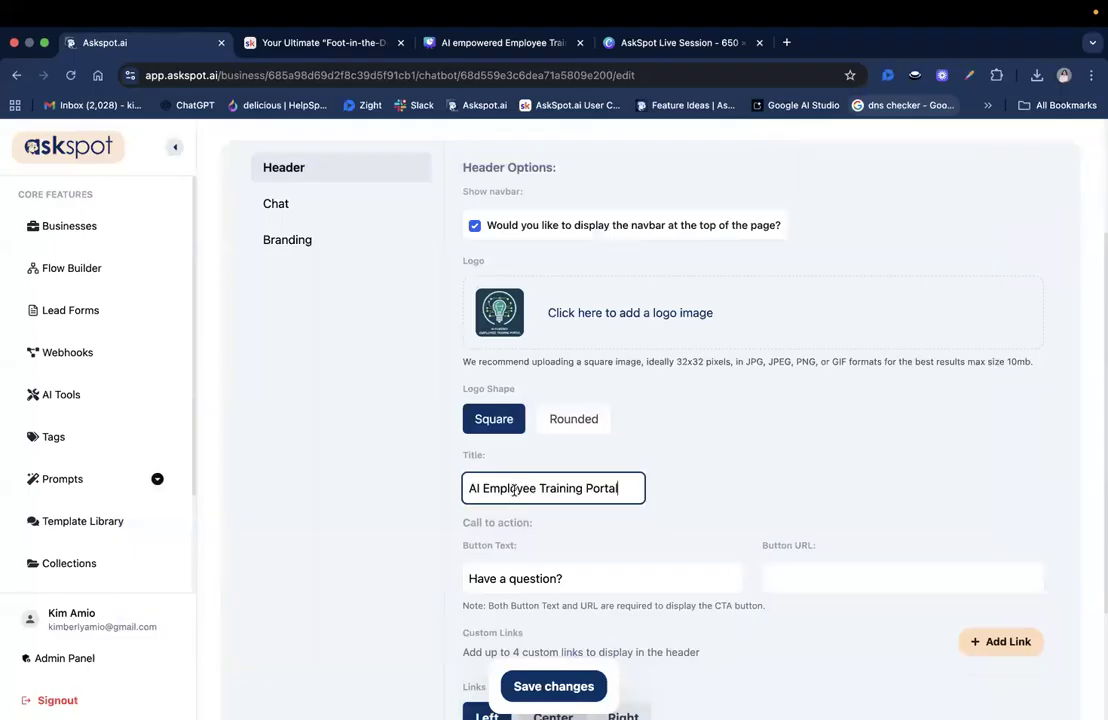
pyautogui.moveTo(476, 488); pyautogui.dragTo(507, 491)
pyautogui.click(507, 491)
# Change the call-to-action button text to 'Launch Training Assistant'.
pyautogui.scroll(-1, 571, 488)
pyautogui.scroll(-1, 638, 476)
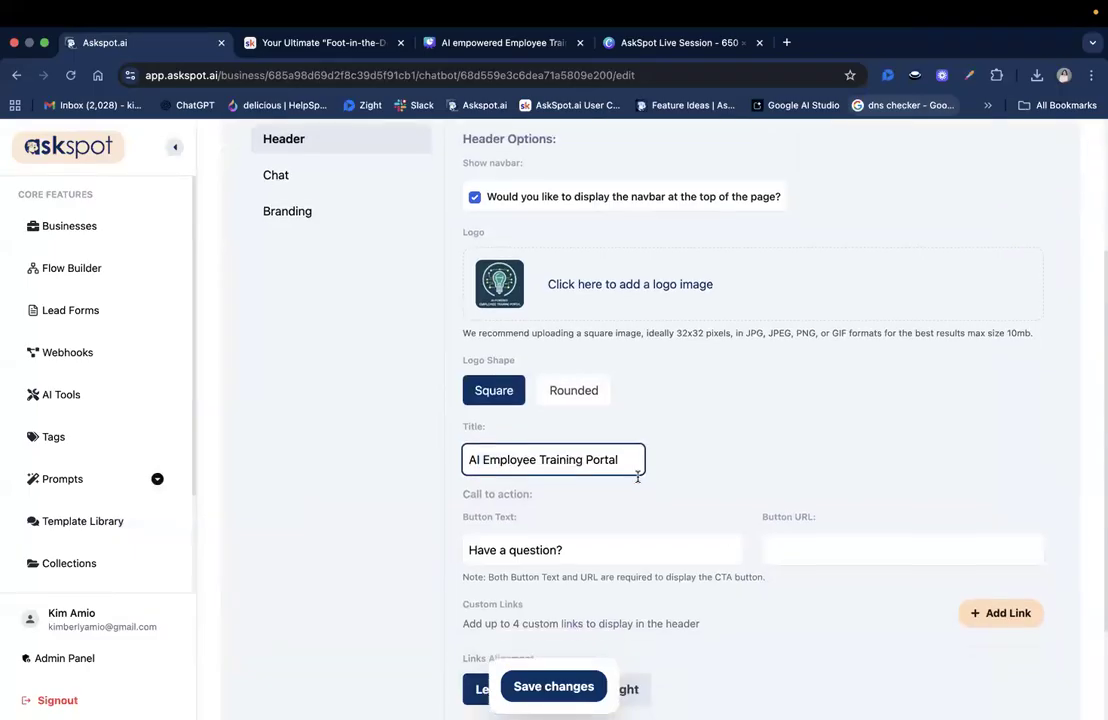
pyautogui.scroll(-2, 637, 477)
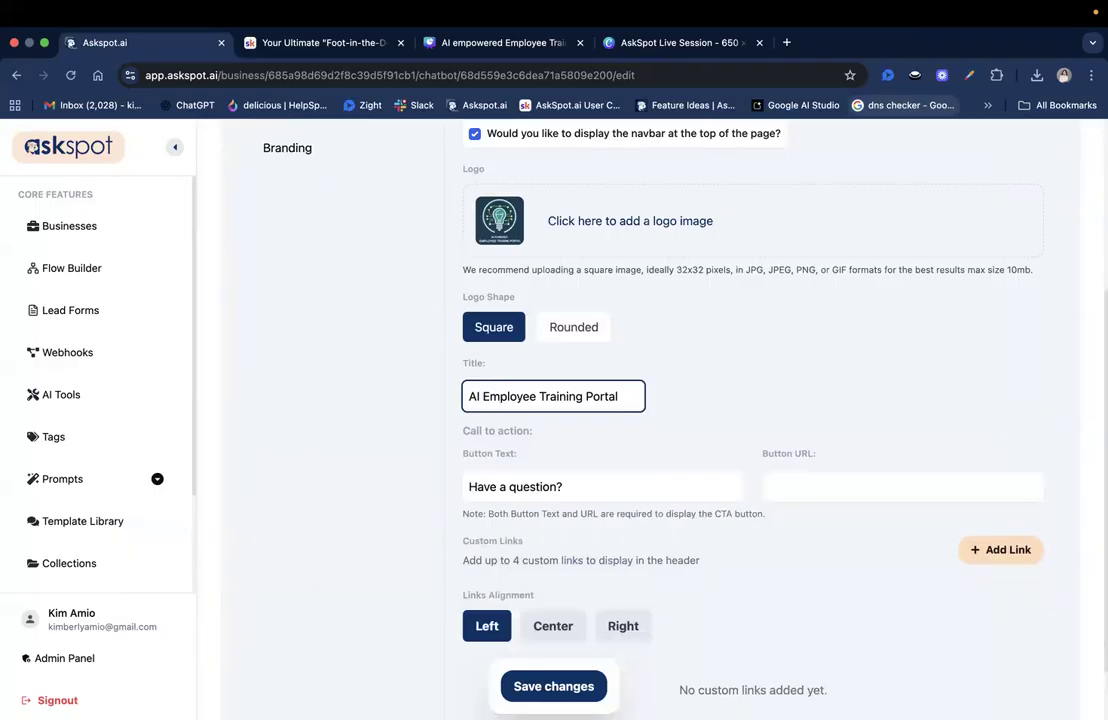
pyautogui.click(658, 487)
pyautogui.press('super+a')
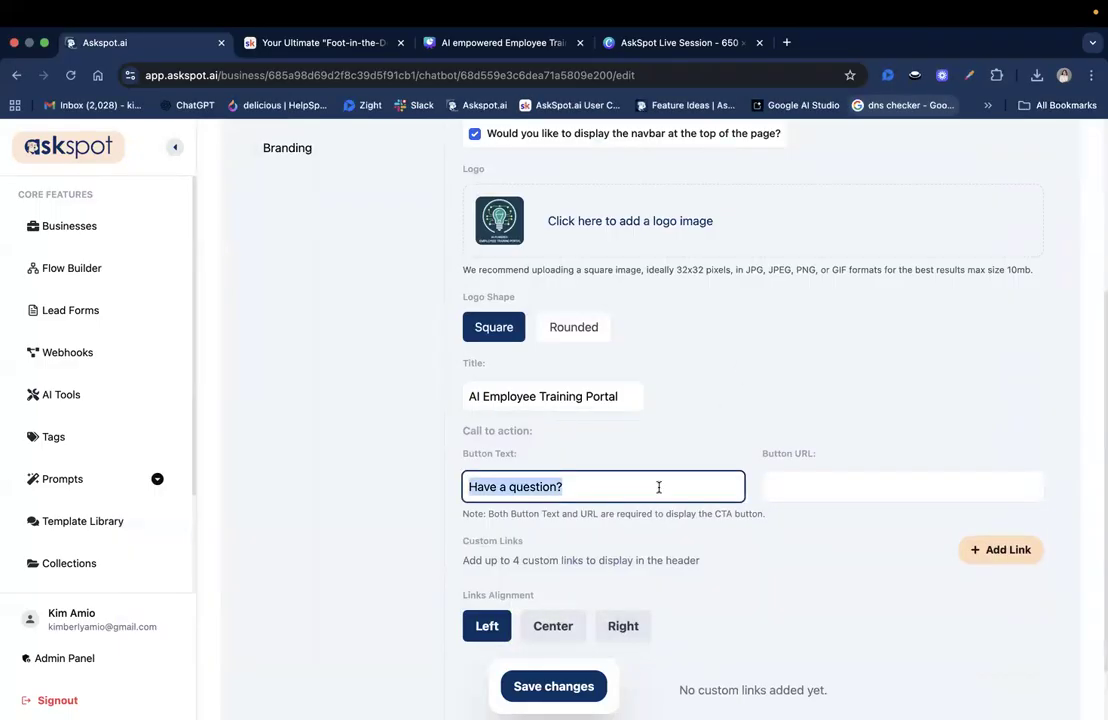
pyautogui.click(659, 487)
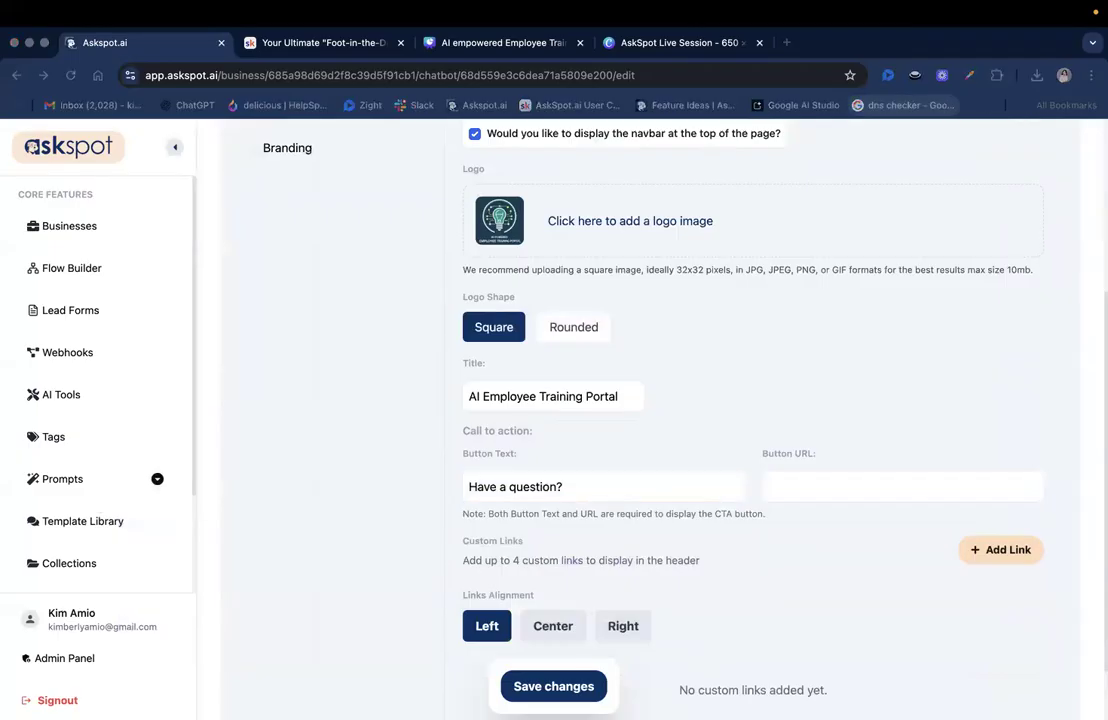
pyautogui.click(586, 476)
pyautogui.press('super+a')
pyautogui.write('Launch Training Assistant')
# Set the call-to-action button URL to the canvas's shared chat page address.
pyautogui.scroll(3, 936, 148)
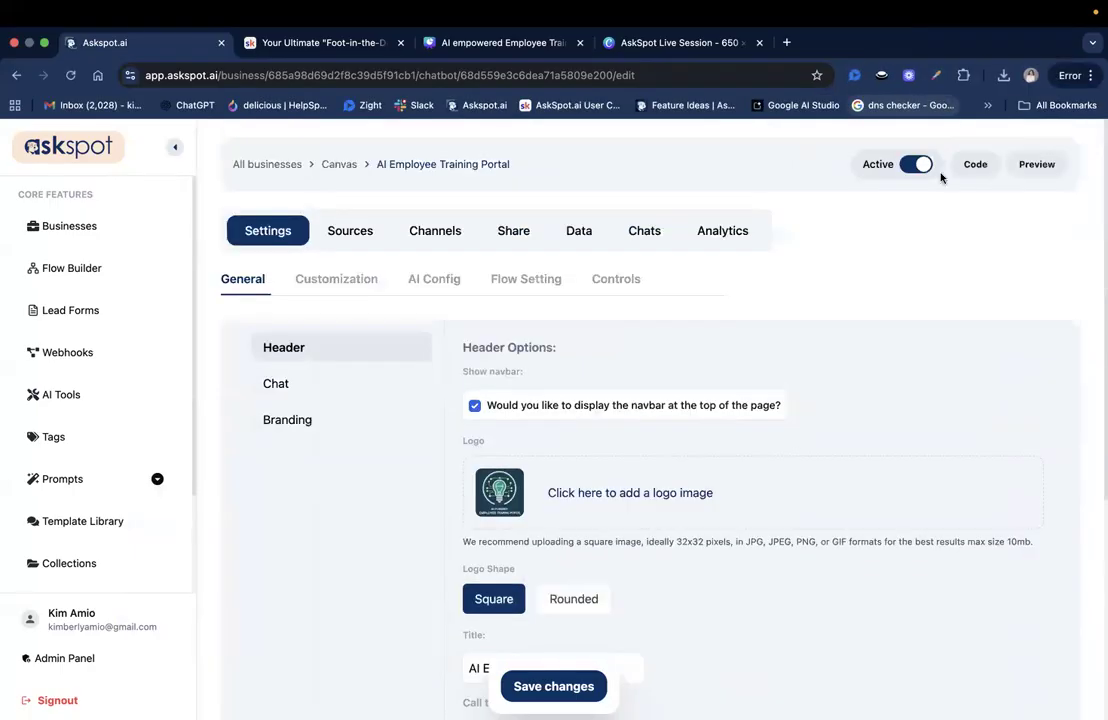
pyautogui.click(1037, 166)
pyautogui.click(306, 71)
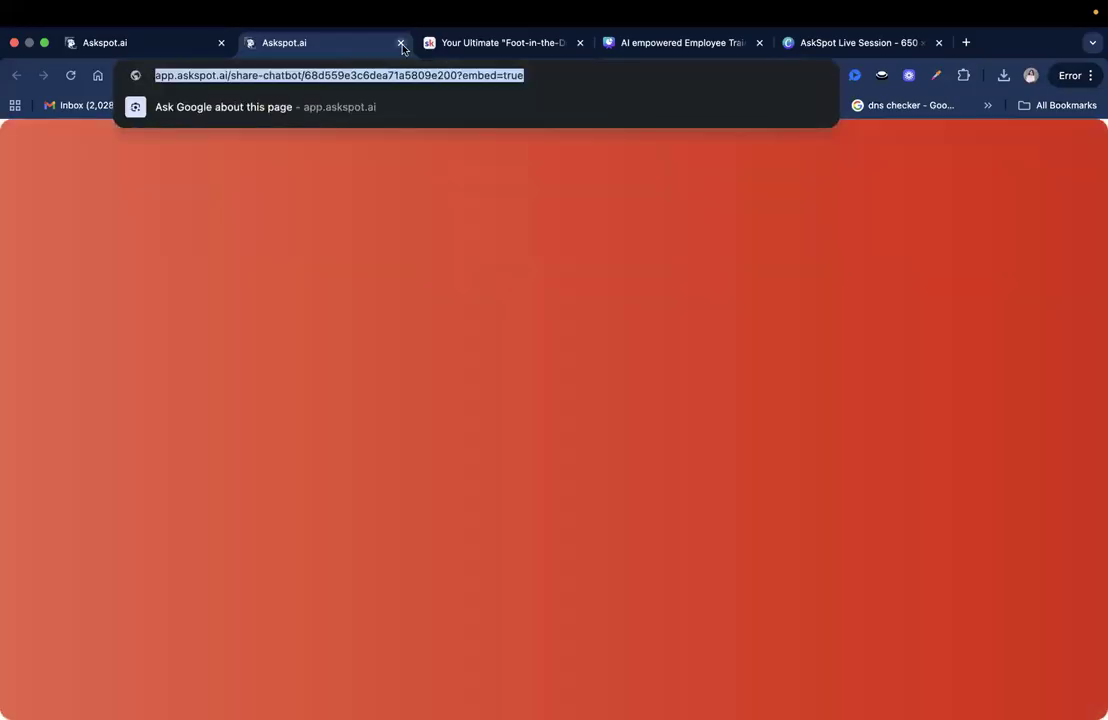
pyautogui.click(402, 44)
pyautogui.scroll(-3, 628, 390)
pyautogui.scroll(-2, 630, 400)
pyautogui.click(789, 512)
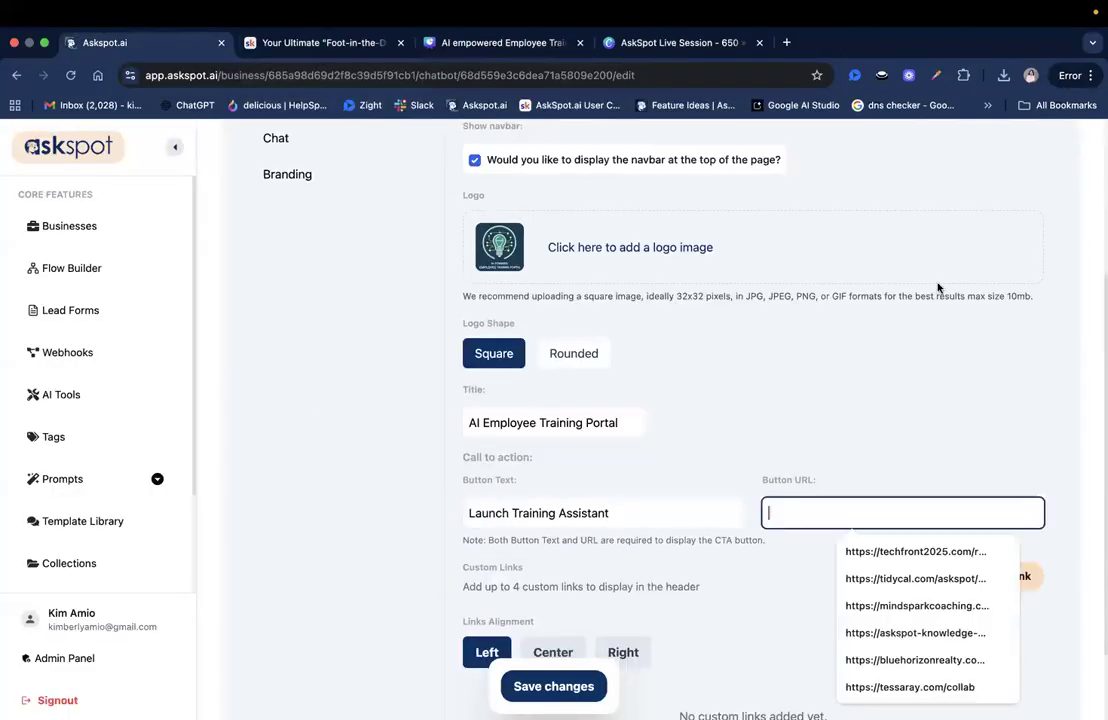
pyautogui.hotkey('ctrl', 'v')
pyautogui.scroll(-2, 710, 353)
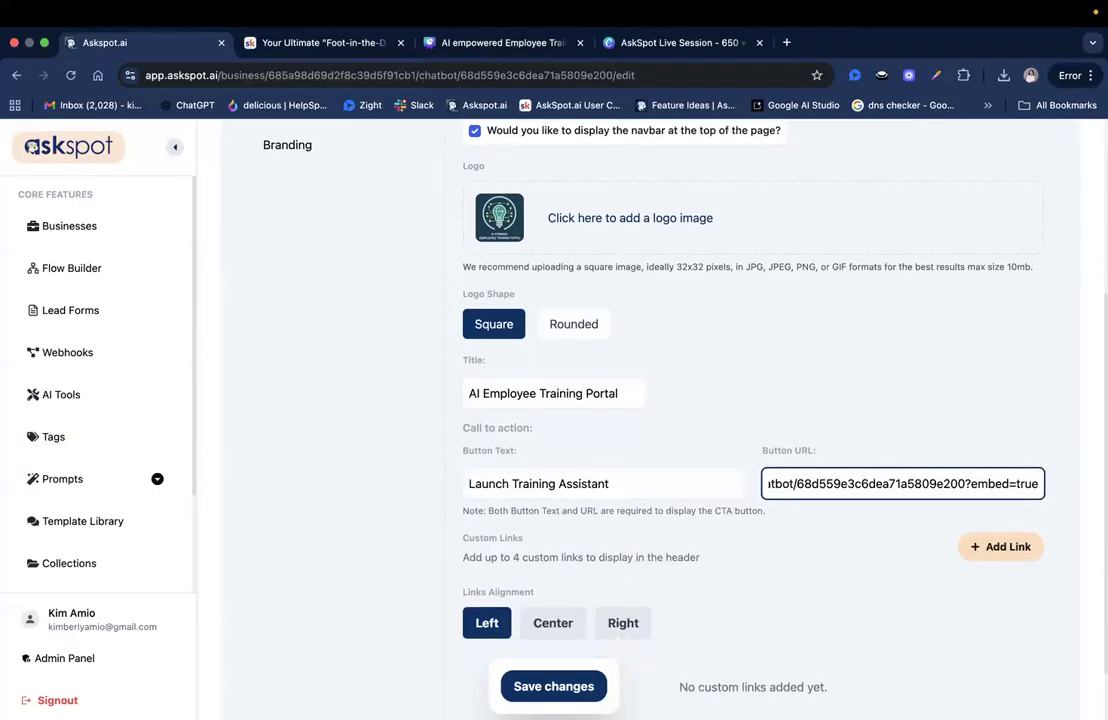
# Add four custom header link entries.
pyautogui.click(1007, 484)
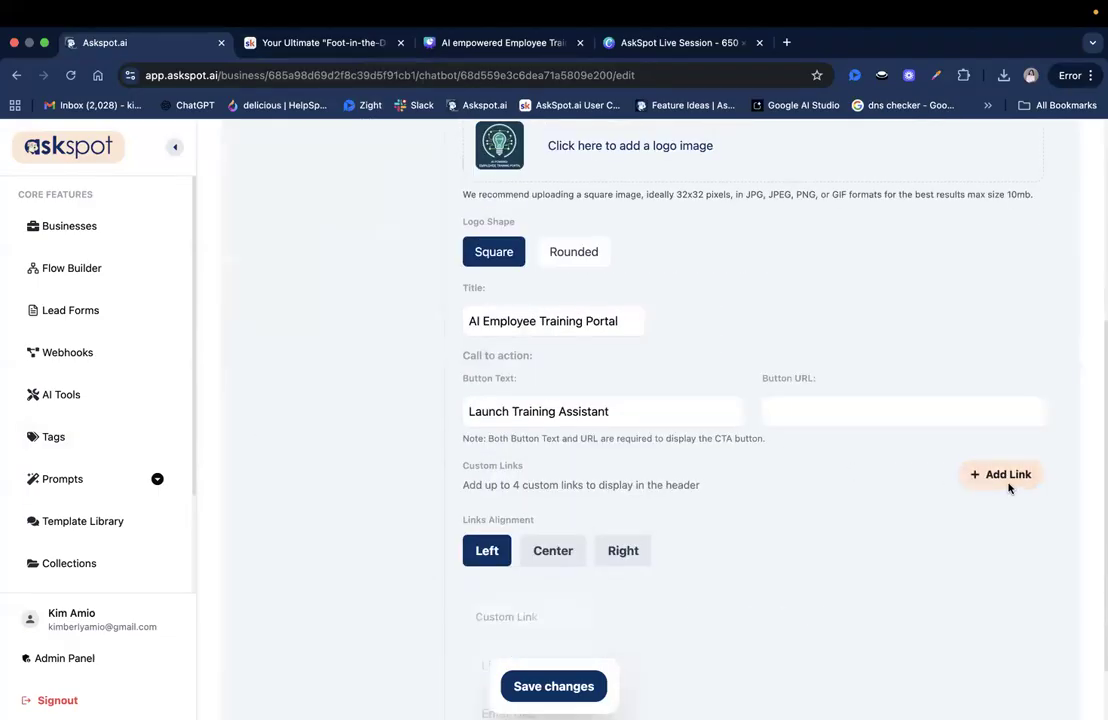
pyautogui.click(1007, 484)
pyautogui.click(1007, 484)
pyautogui.scroll(-1, 746, 522)
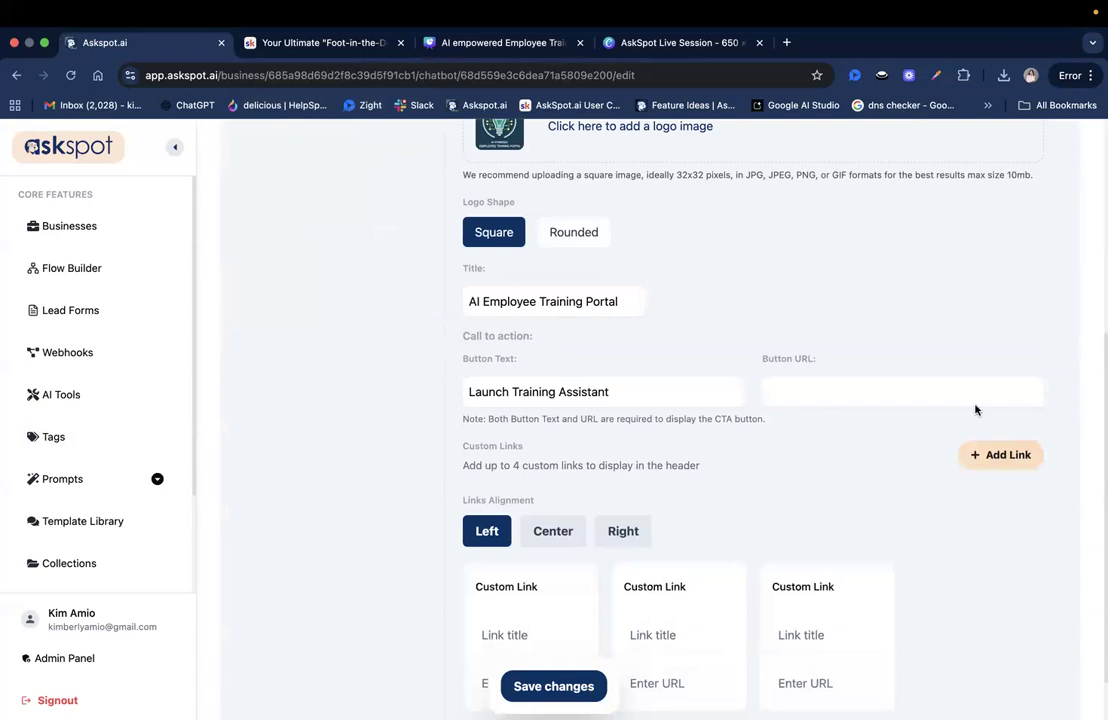
pyautogui.scroll(-1, 985, 400)
pyautogui.click(999, 391)
pyautogui.scroll(-1, 720, 460)
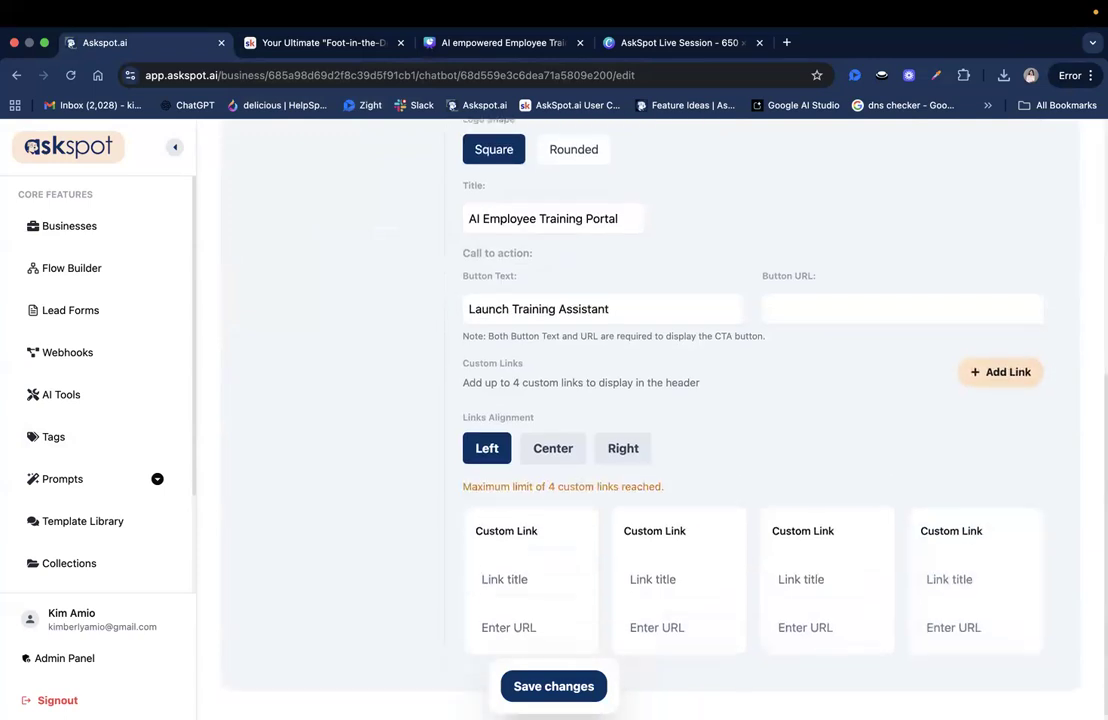
pyautogui.scroll(-1, 753, 420)
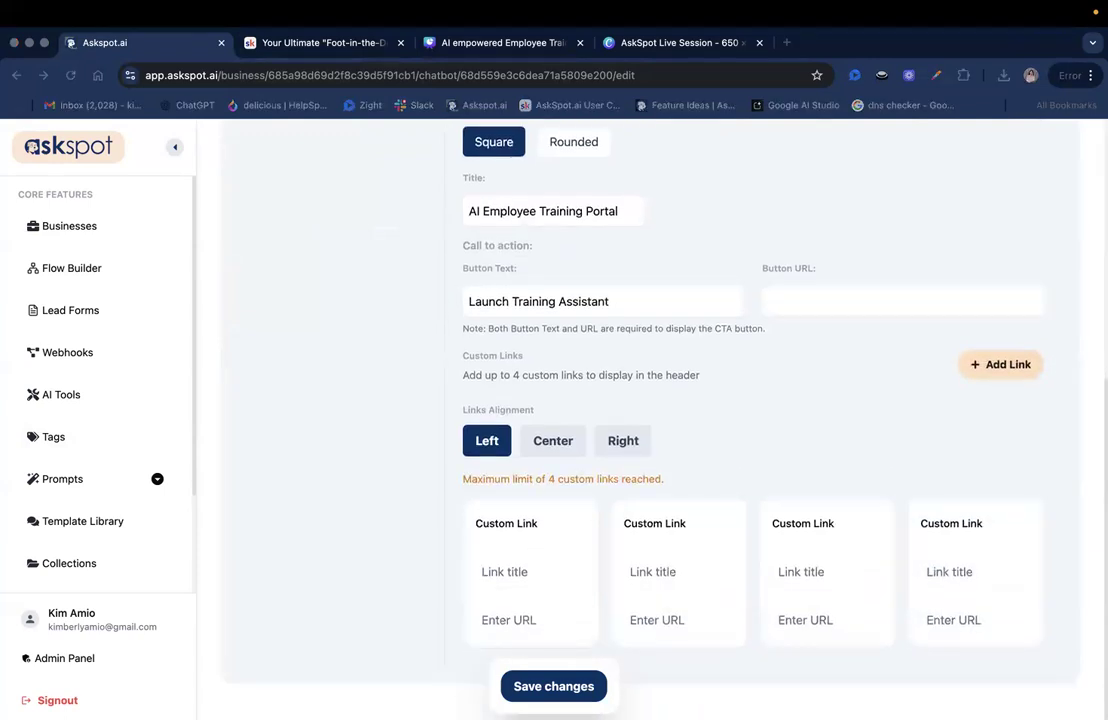
# Title the links View Weekly Schedule, Clock In/Out Portal, Request Time Off and Company Handbook.
pyautogui.click(542, 568)
pyautogui.write('View Weekly Schedule')
pyautogui.moveTo(487, 576); pyautogui.dragTo(481, 572)
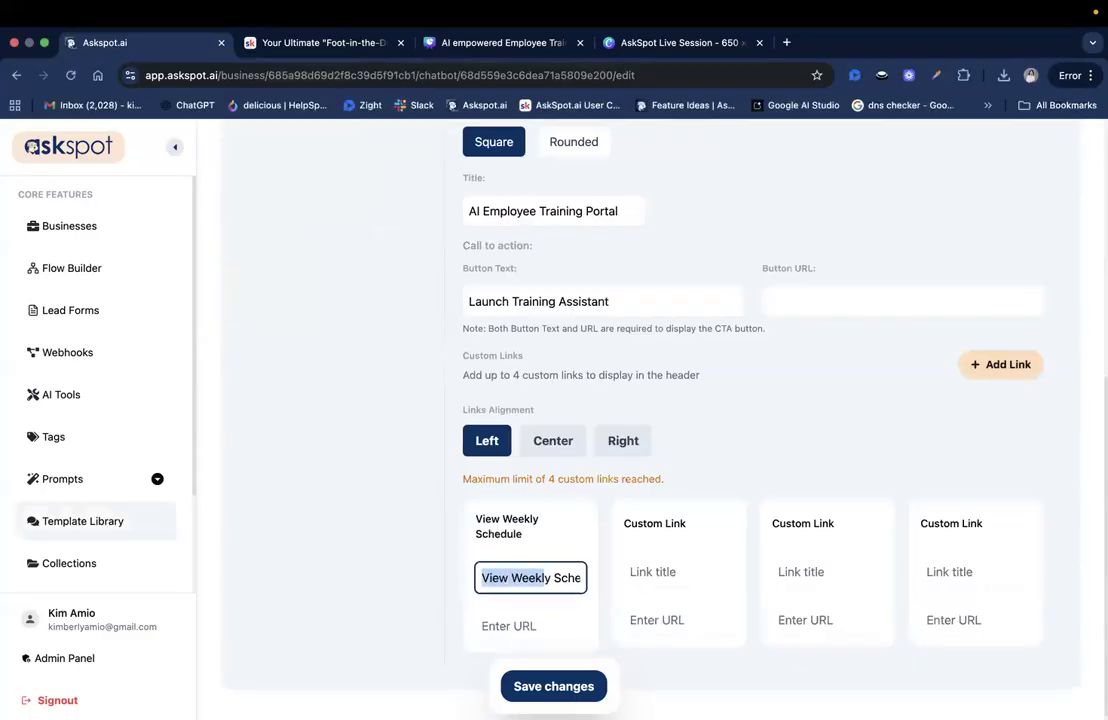
pyautogui.click(675, 563)
pyautogui.click(675, 565)
pyautogui.write('Clock In/Out Portal')
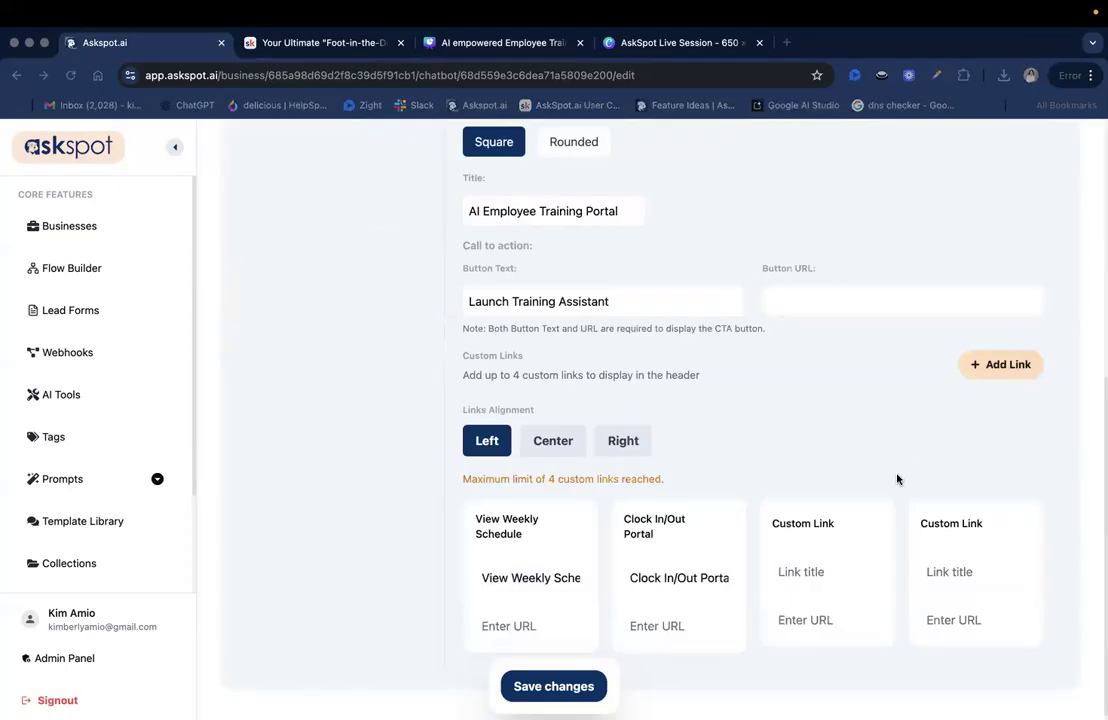
pyautogui.click(821, 566)
pyautogui.click(821, 571)
pyautogui.write('Request Time Off')
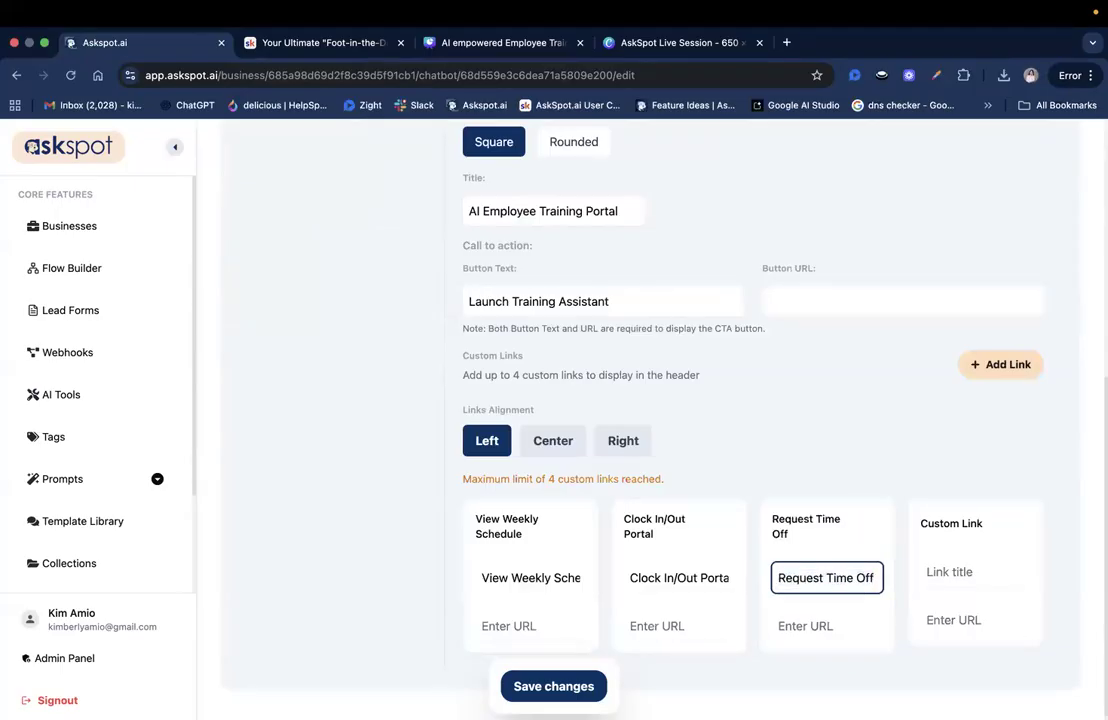
pyautogui.click(972, 575)
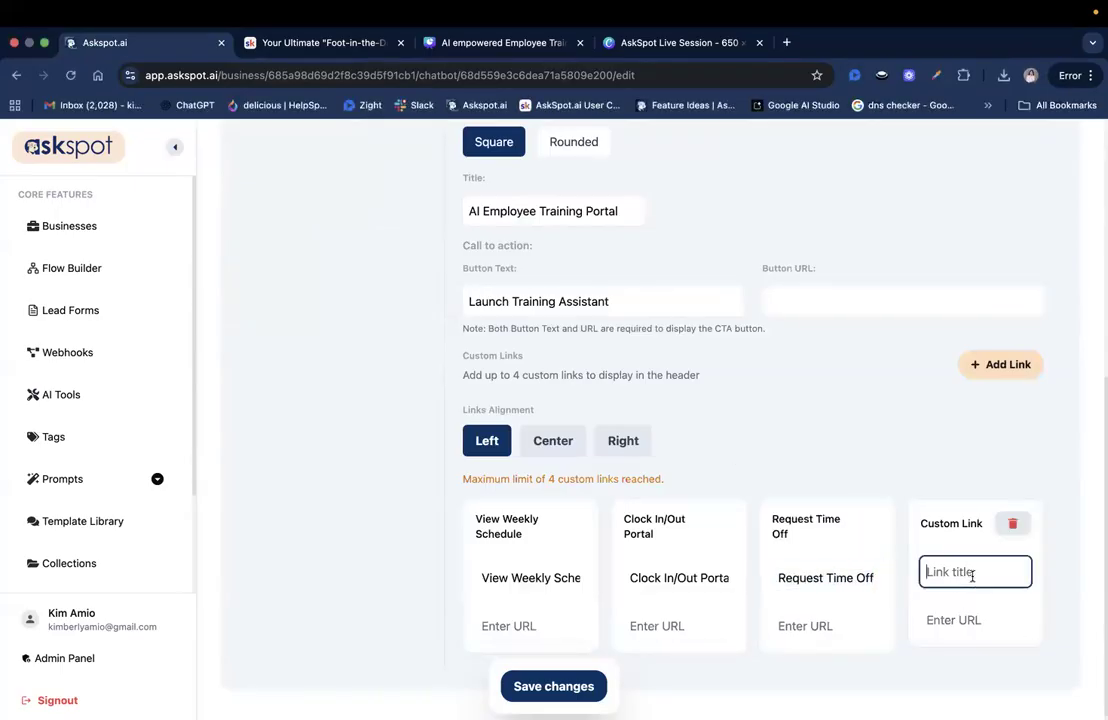
pyautogui.write('Company Handbook')
pyautogui.click(759, 492)
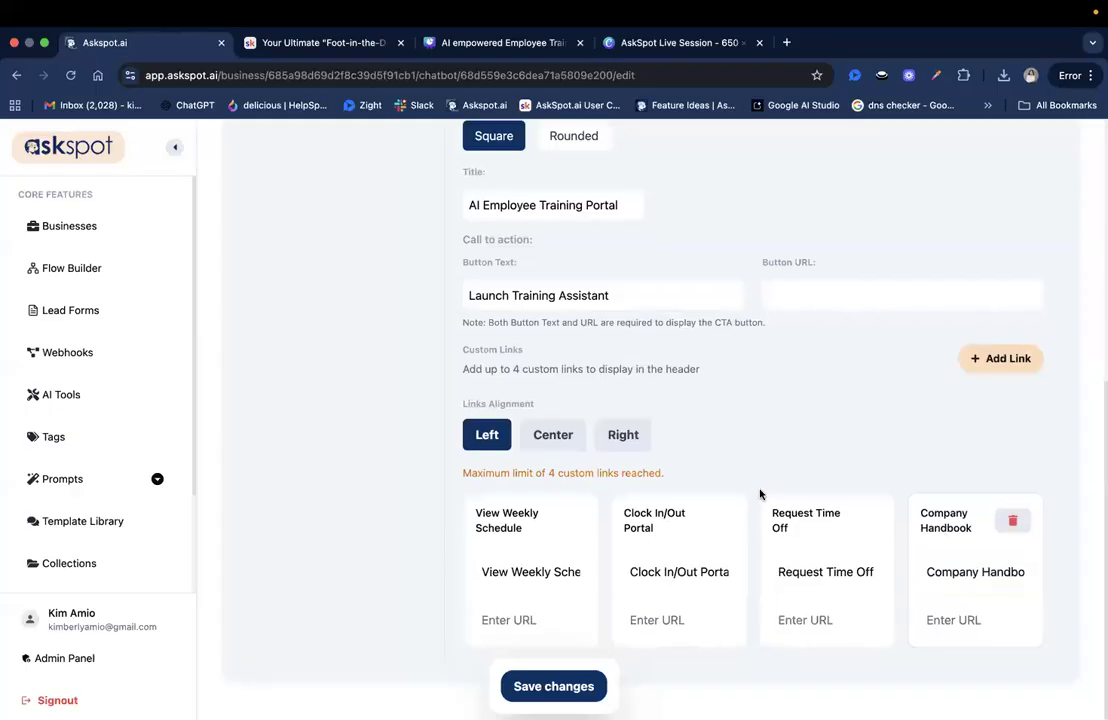
# Fill in the schedule, timeclock, PTO request and handbook PDF URLs, then save.
pyautogui.click(533, 617)
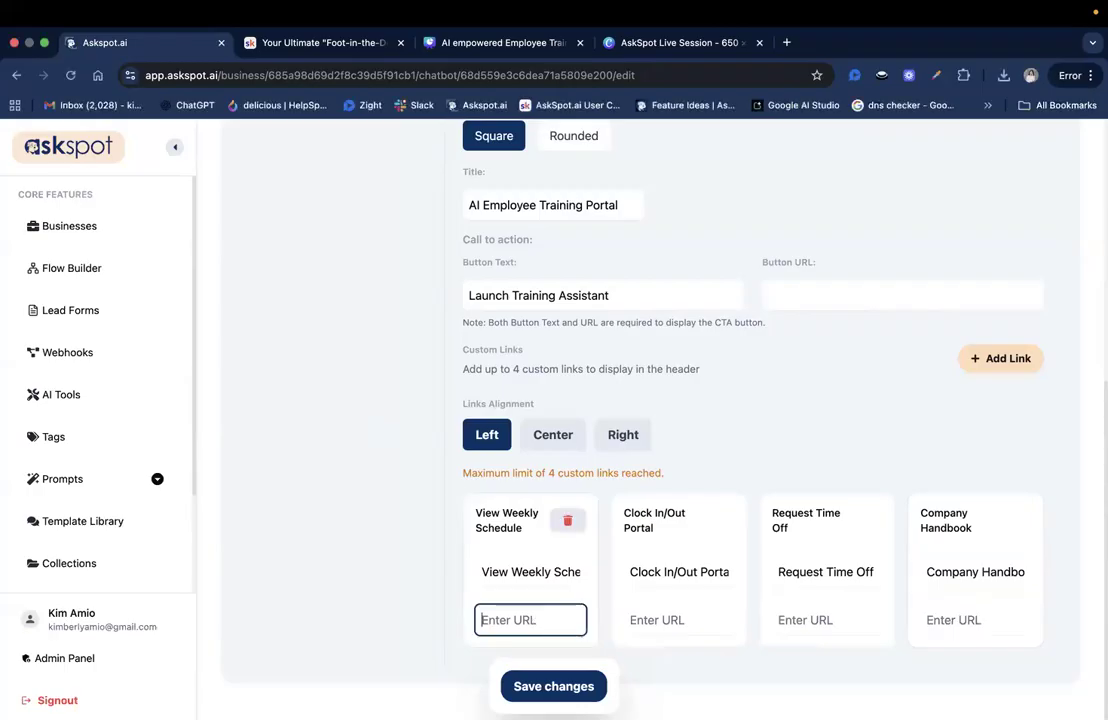
pyautogui.press('super+v')
pyautogui.click(660, 620)
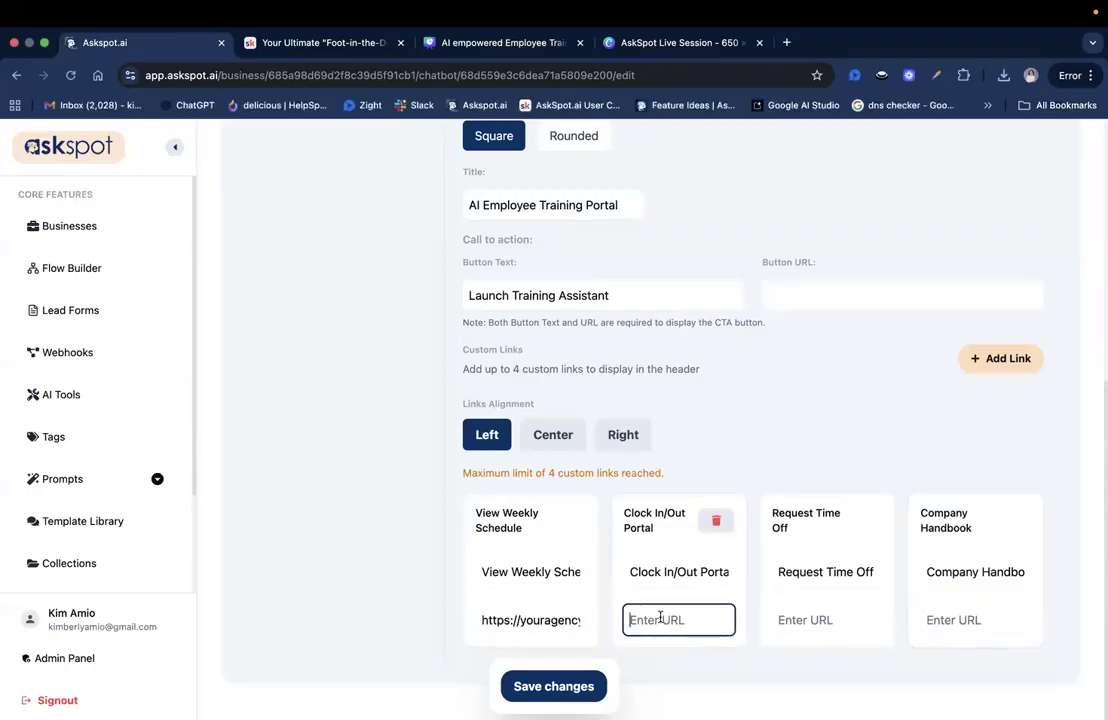
pyautogui.press('super+v')
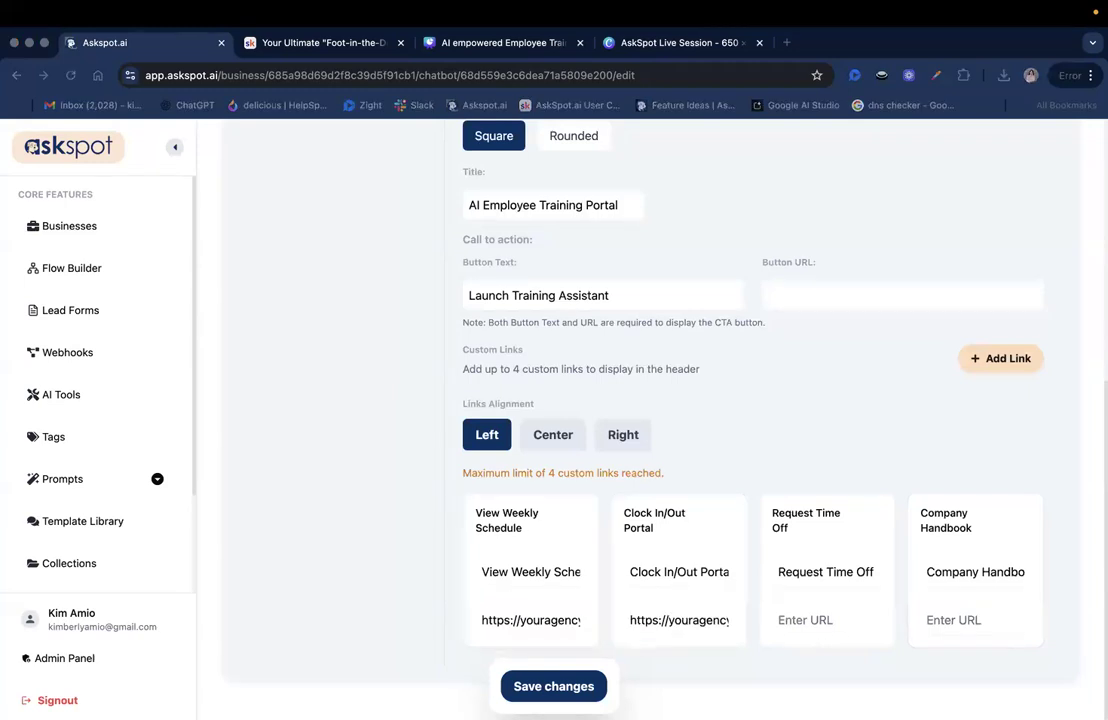
pyautogui.click(809, 620)
pyautogui.press('super+v')
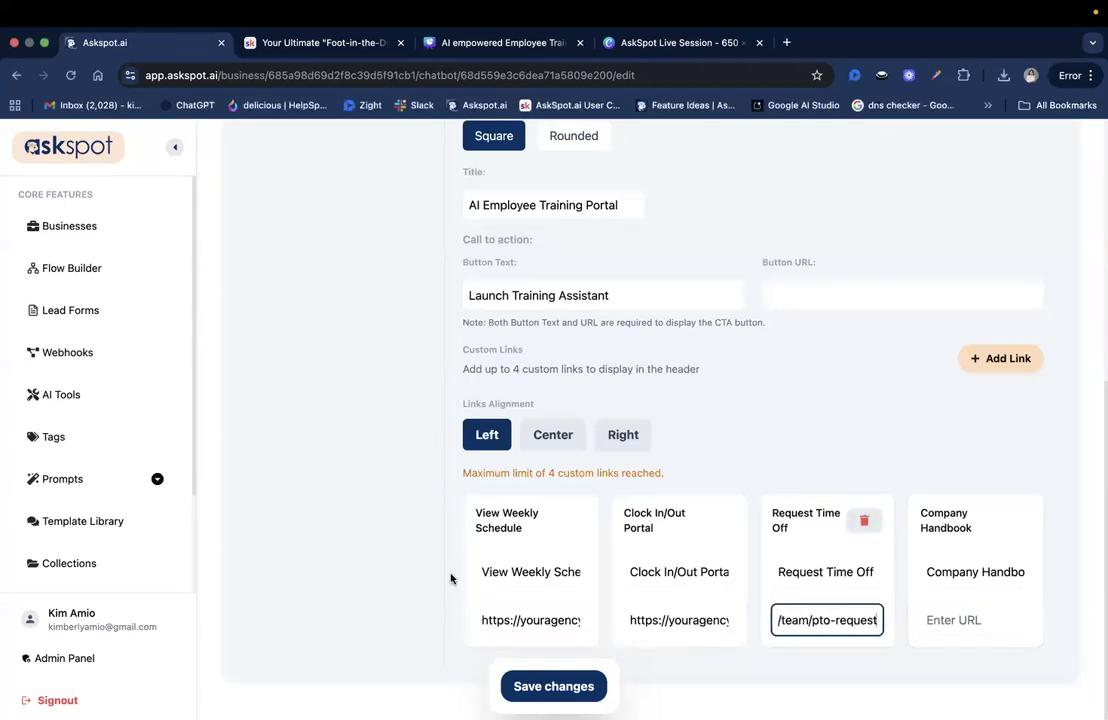
pyautogui.press('super+Tab')
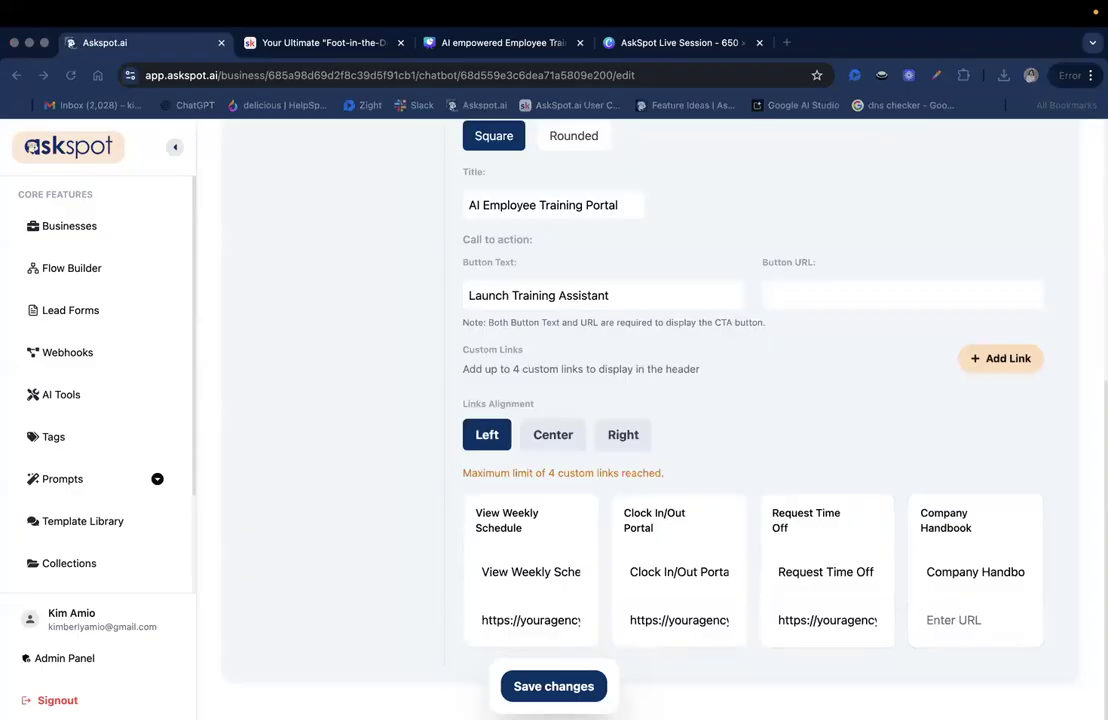
pyautogui.click(928, 621)
pyautogui.press('super+v')
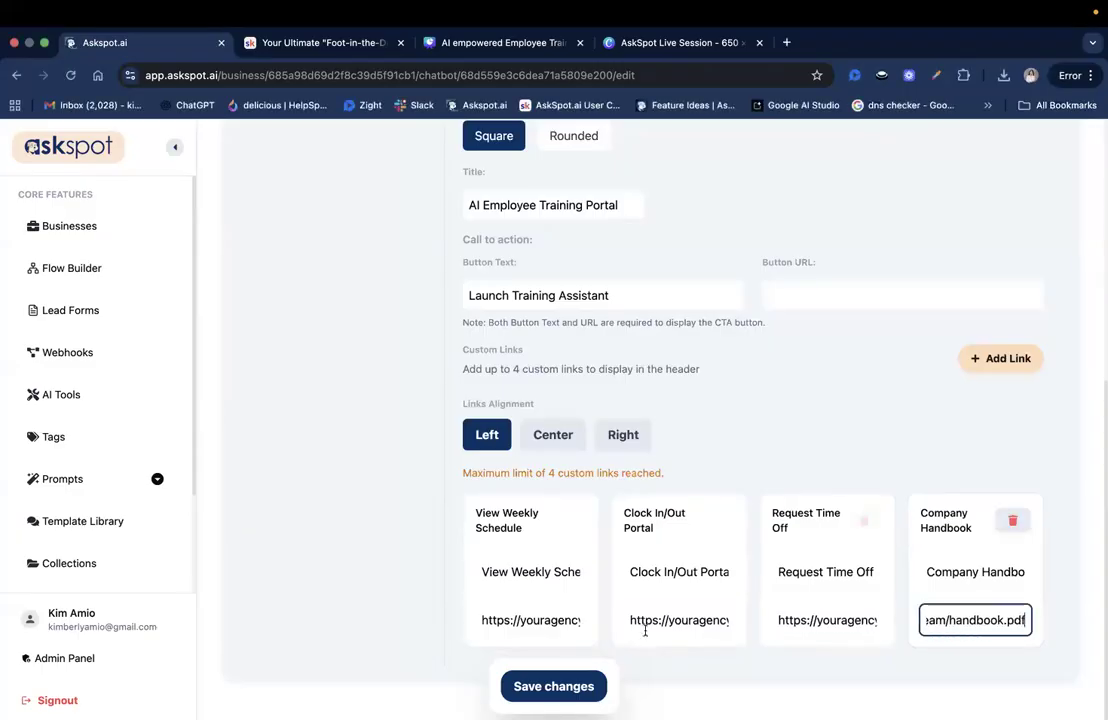
pyautogui.click(588, 683)
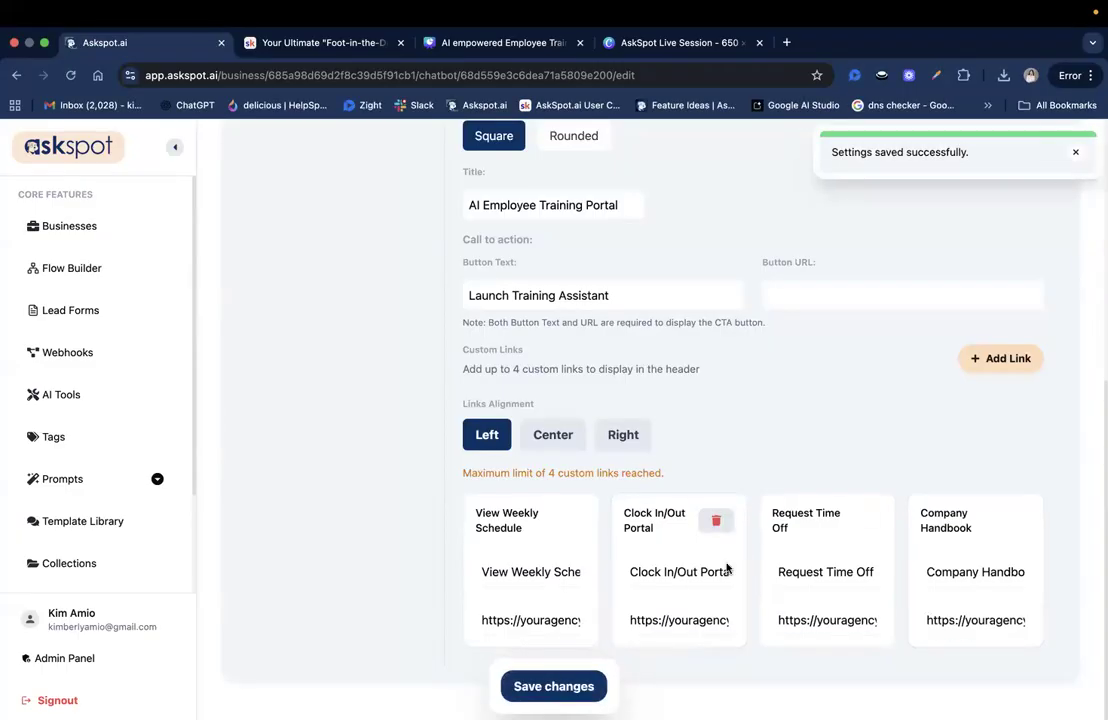
pyautogui.scroll(5, 359, 413)
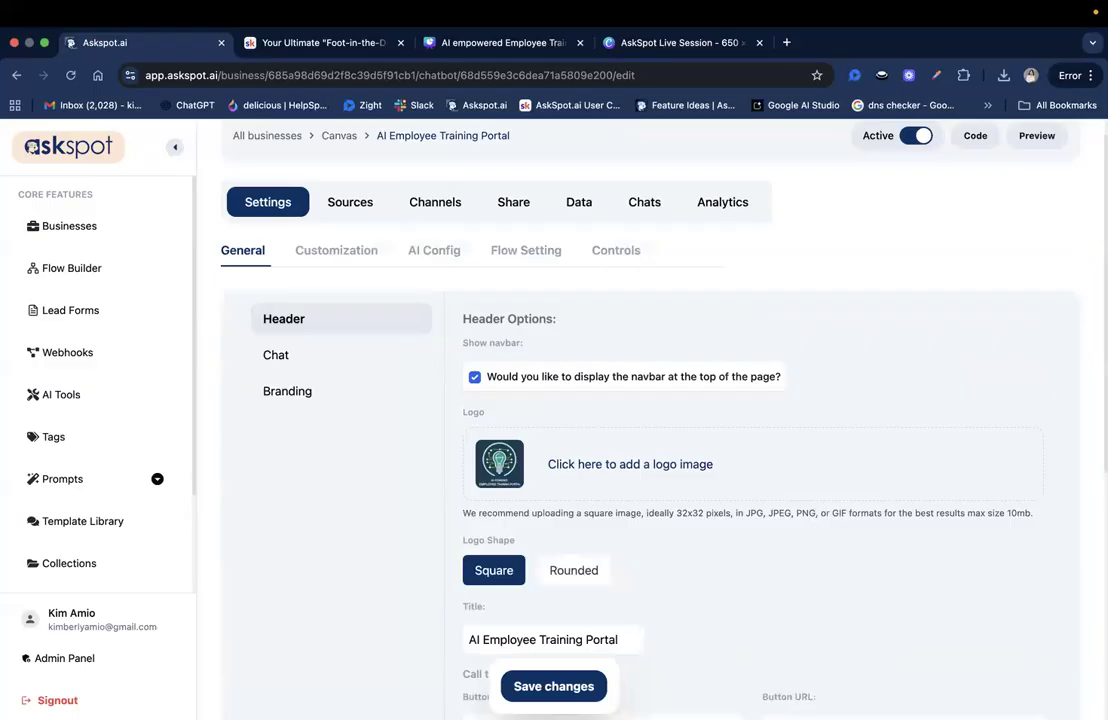
# Enable voice chat and set the headline to 'Welcome to Your 24/7 Training Assistant'.
pyautogui.click(370, 347)
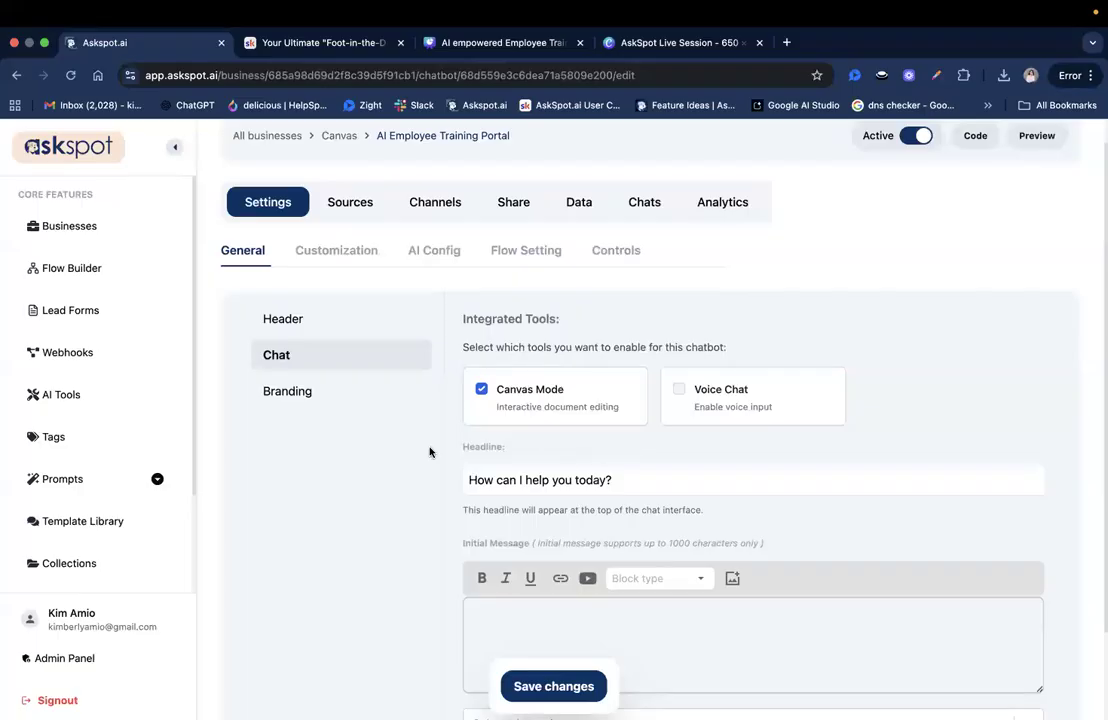
pyautogui.click(679, 392)
pyautogui.scroll(-2, 680, 473)
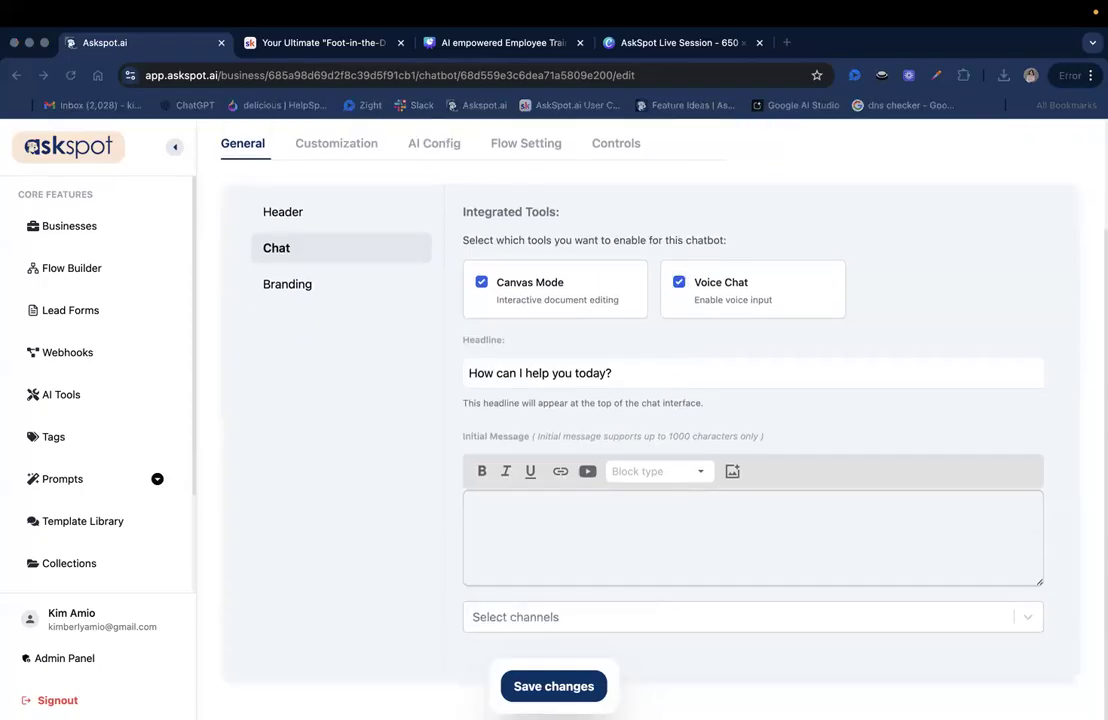
pyautogui.tripleClick(568, 375)
pyautogui.write('Welcome to Your 24/7 Training Assistant')
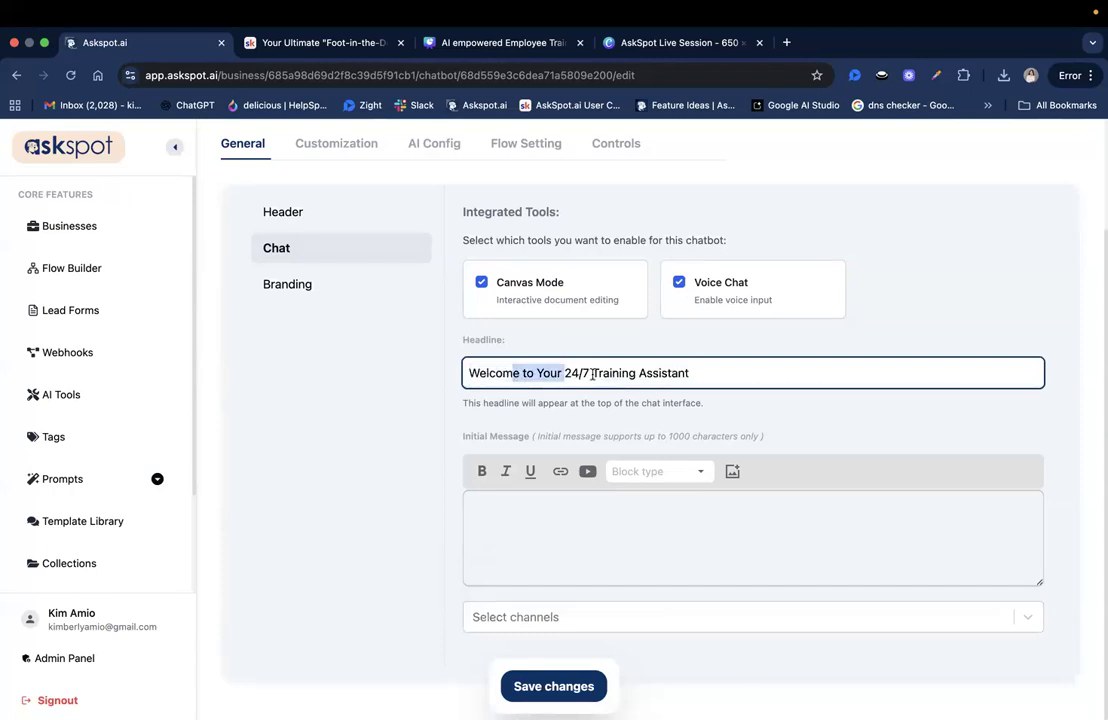
pyautogui.click(704, 372)
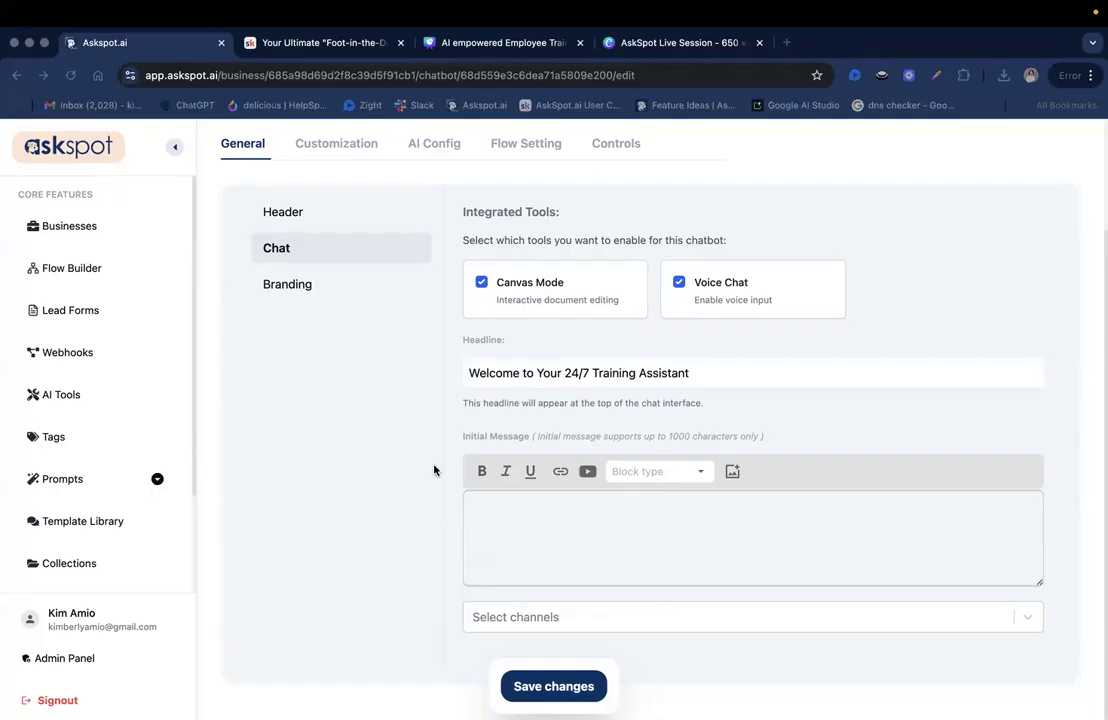
# Paste the team welcome message as the initial chat message and save the chat settings.
pyautogui.click(564, 514)
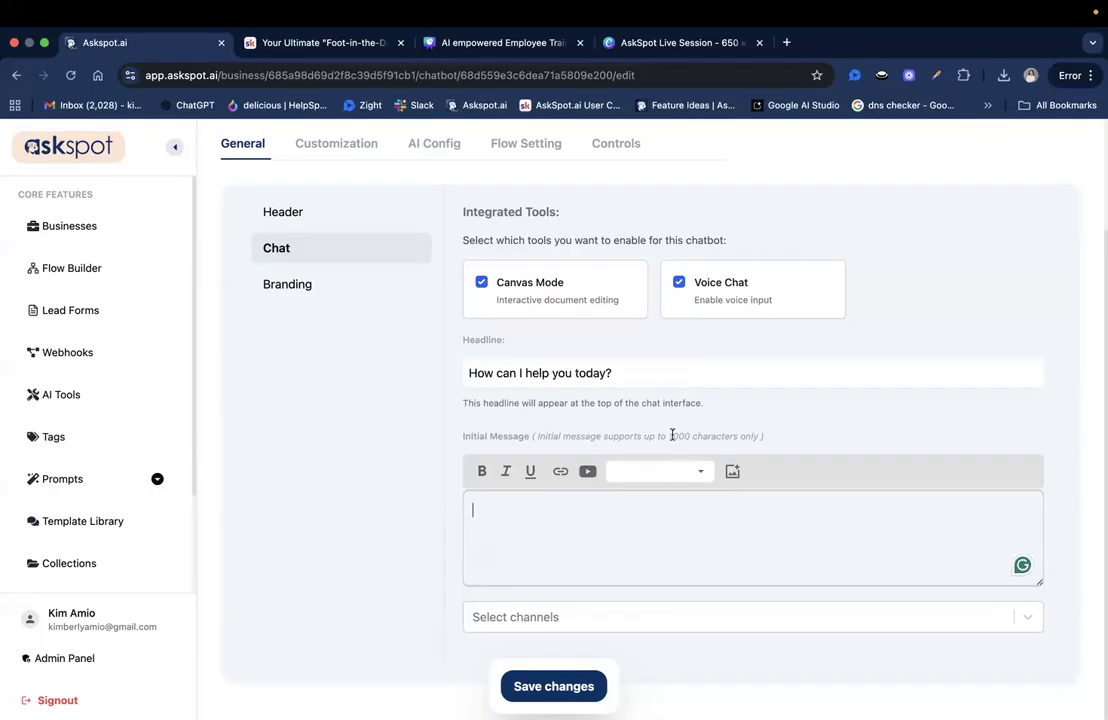
pyautogui.write('Welcome to the team! I’m your AI training assistant, built using our actual employee handbook, SOPs, and recipes. Ask me anything to help you succeed on the job.')
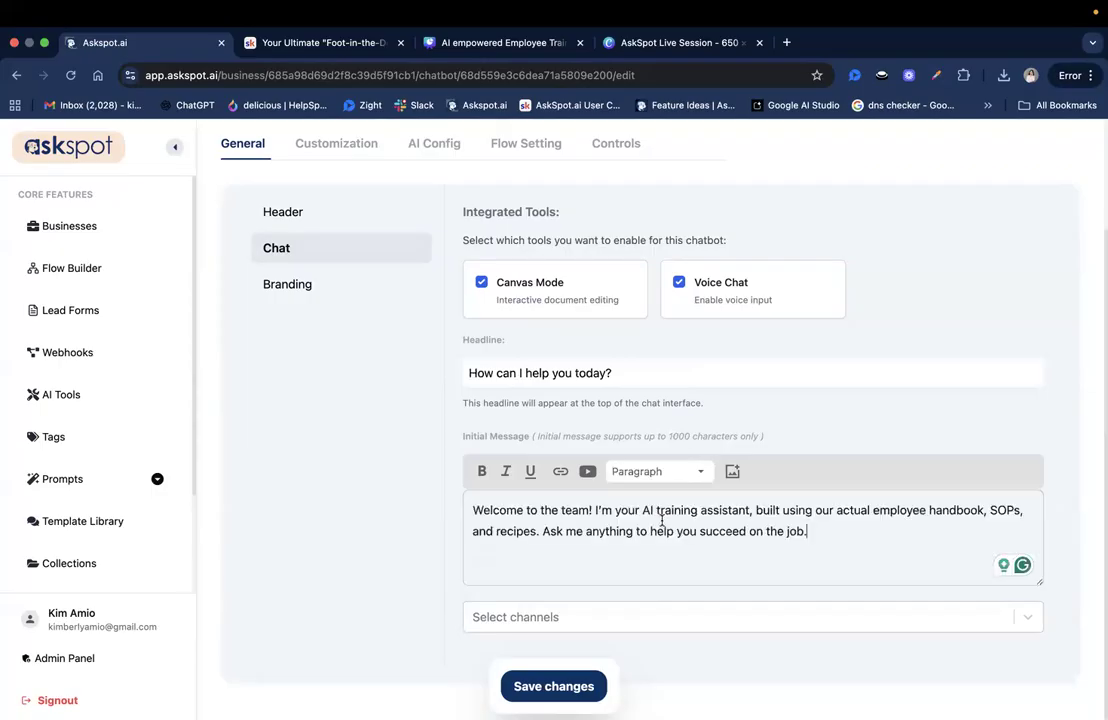
pyautogui.click(807, 527)
pyautogui.moveTo(810, 531); pyautogui.dragTo(566, 531)
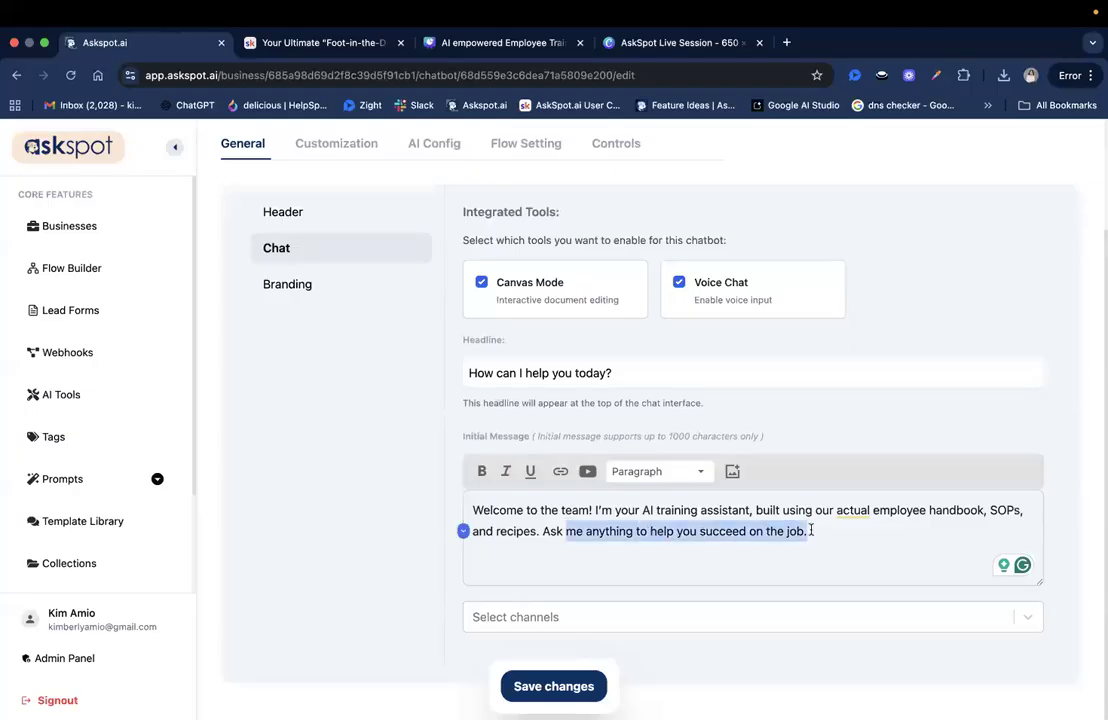
pyautogui.click(569, 686)
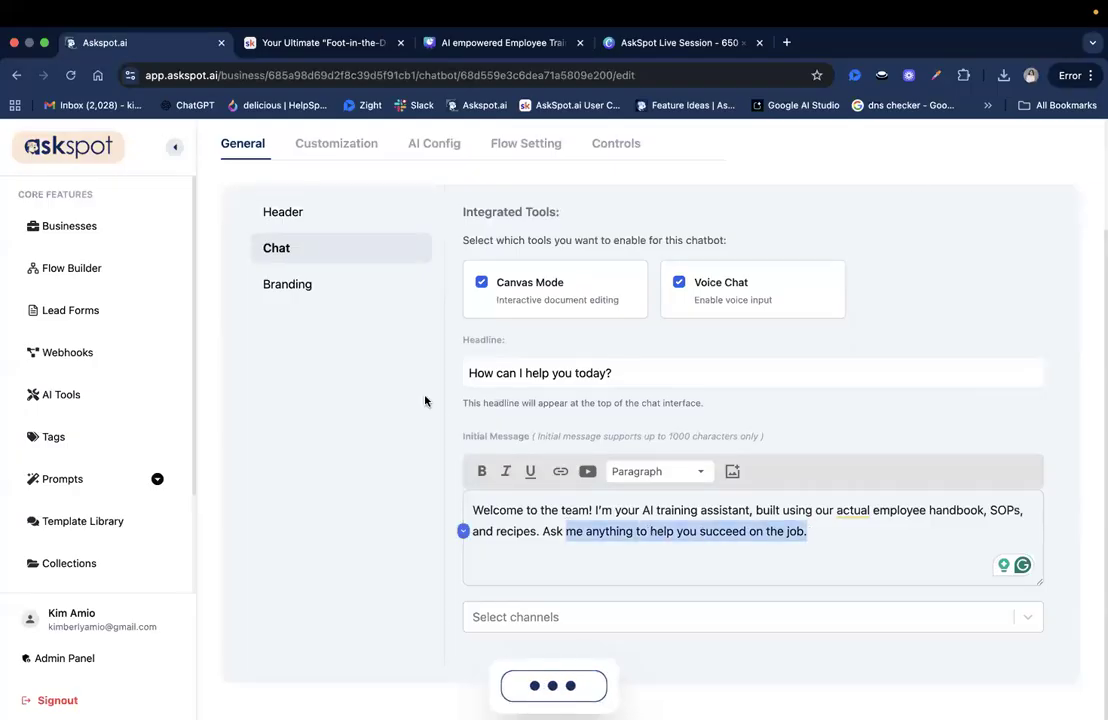
pyautogui.scroll(1, 424, 400)
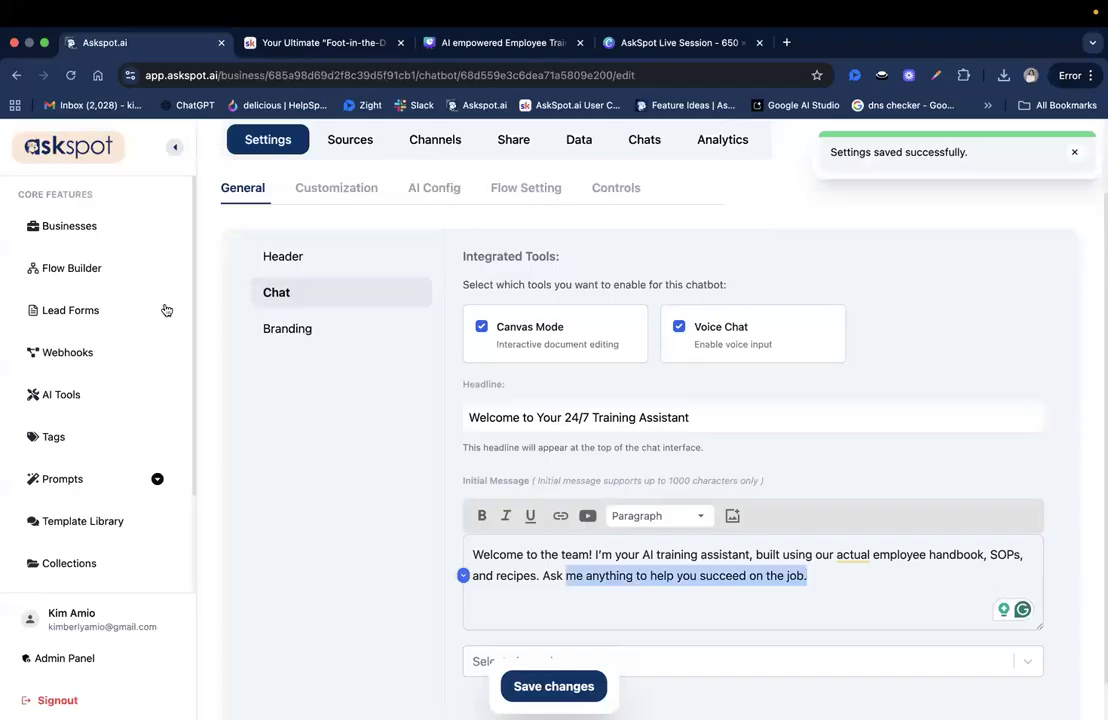
pyautogui.click(308, 338)
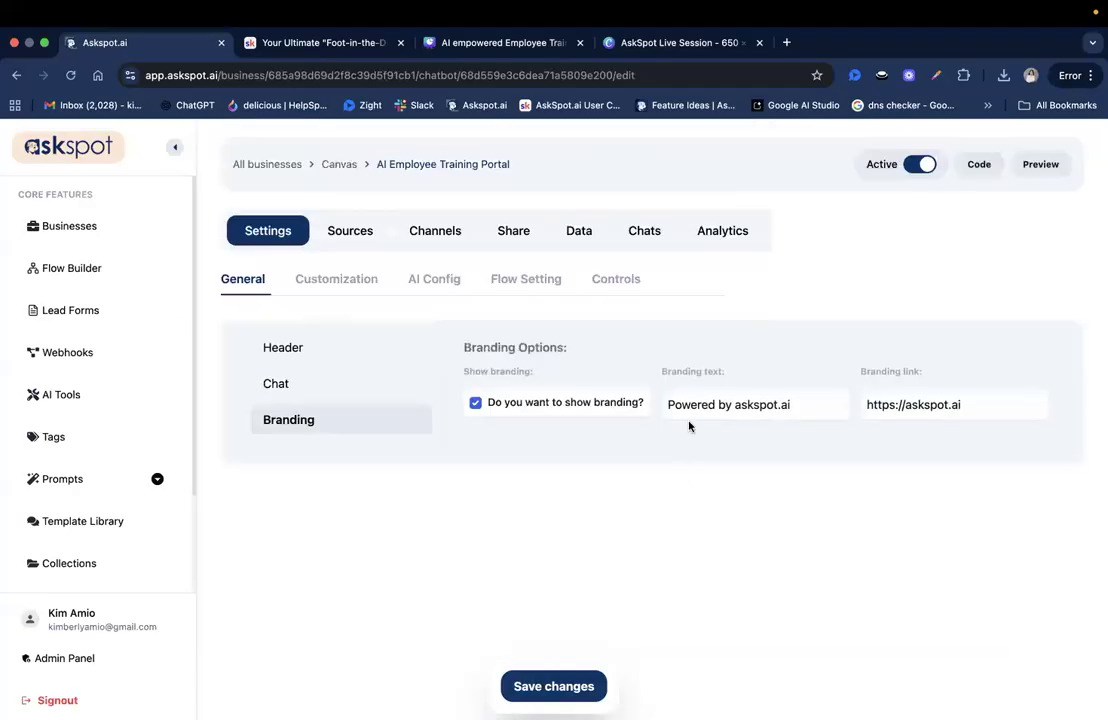
# Turn off the 'Powered by askspot.ai' branding, save, and preview the shared chat page.
pyautogui.click(586, 403)
pyautogui.click(556, 684)
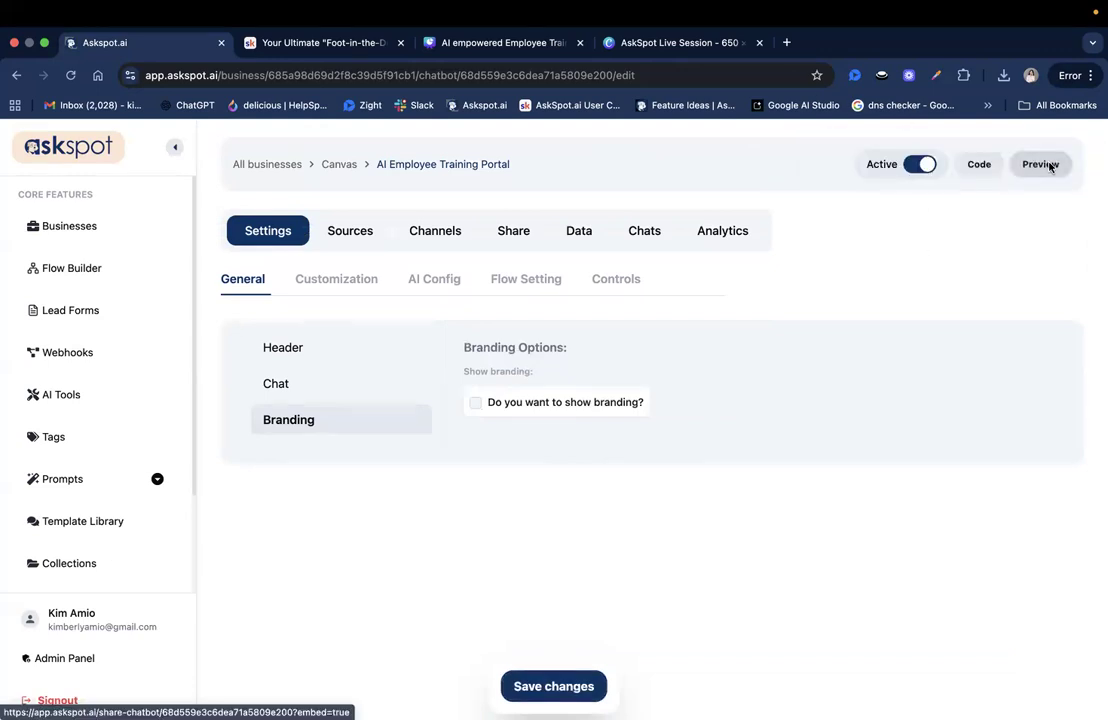
pyautogui.click(1048, 166)
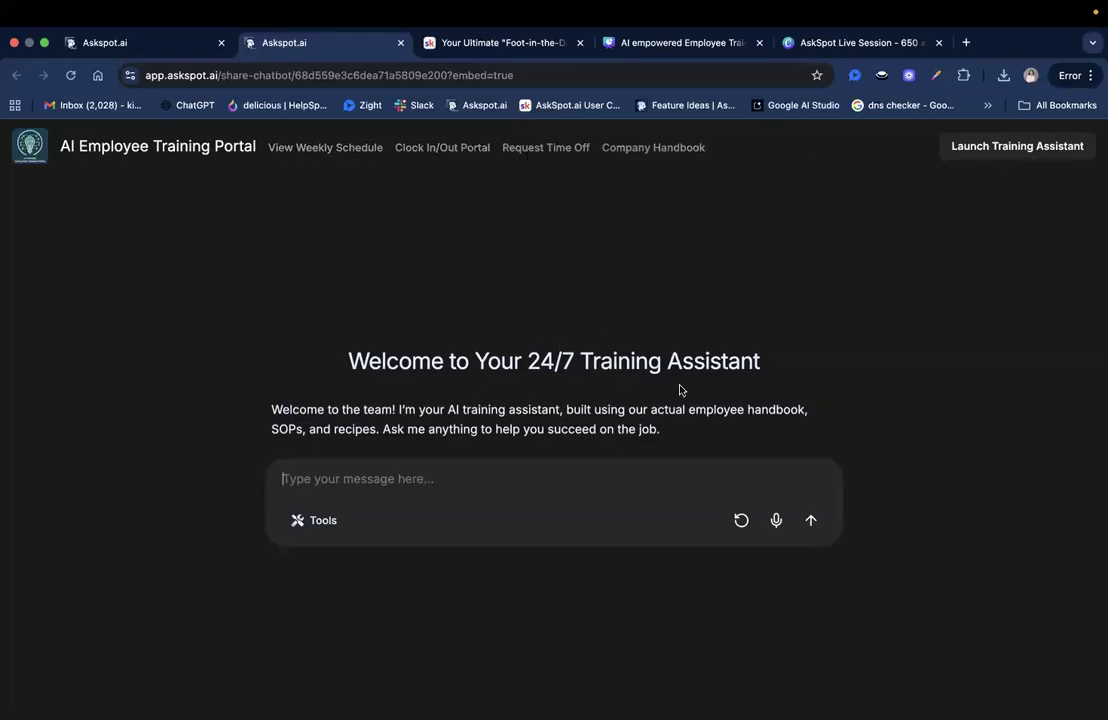
pyautogui.click(163, 42)
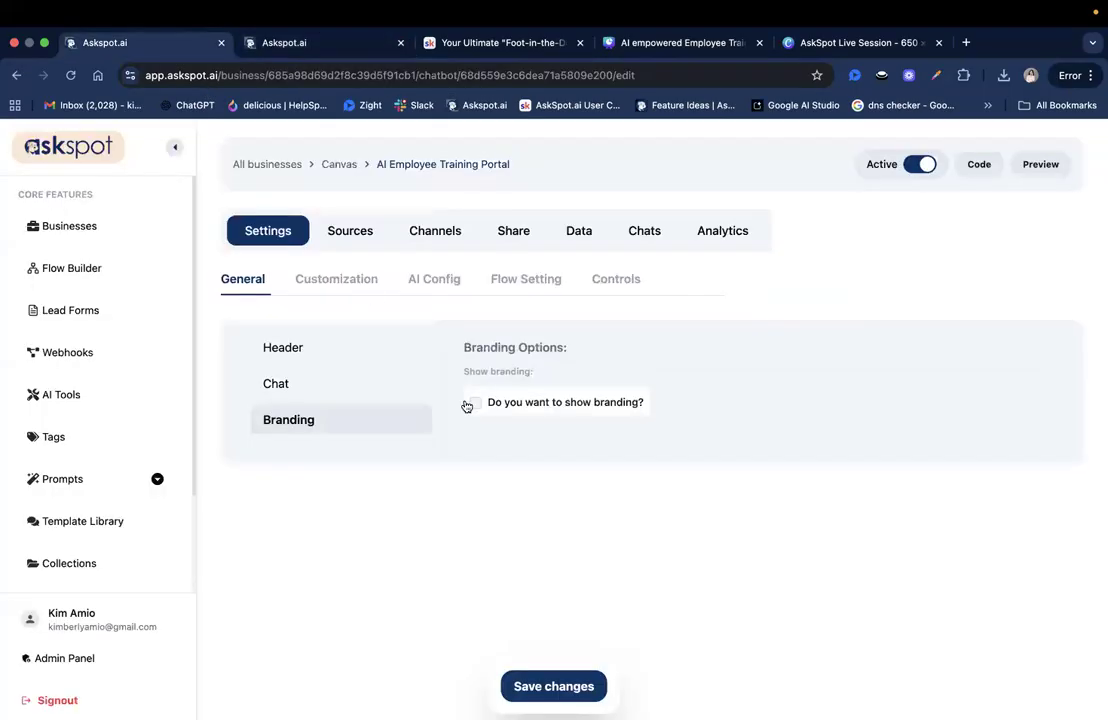
# Apply and save the Cool Circuit colour theme in the Customization settings.
pyautogui.click(360, 285)
pyautogui.scroll(-3, 372, 400)
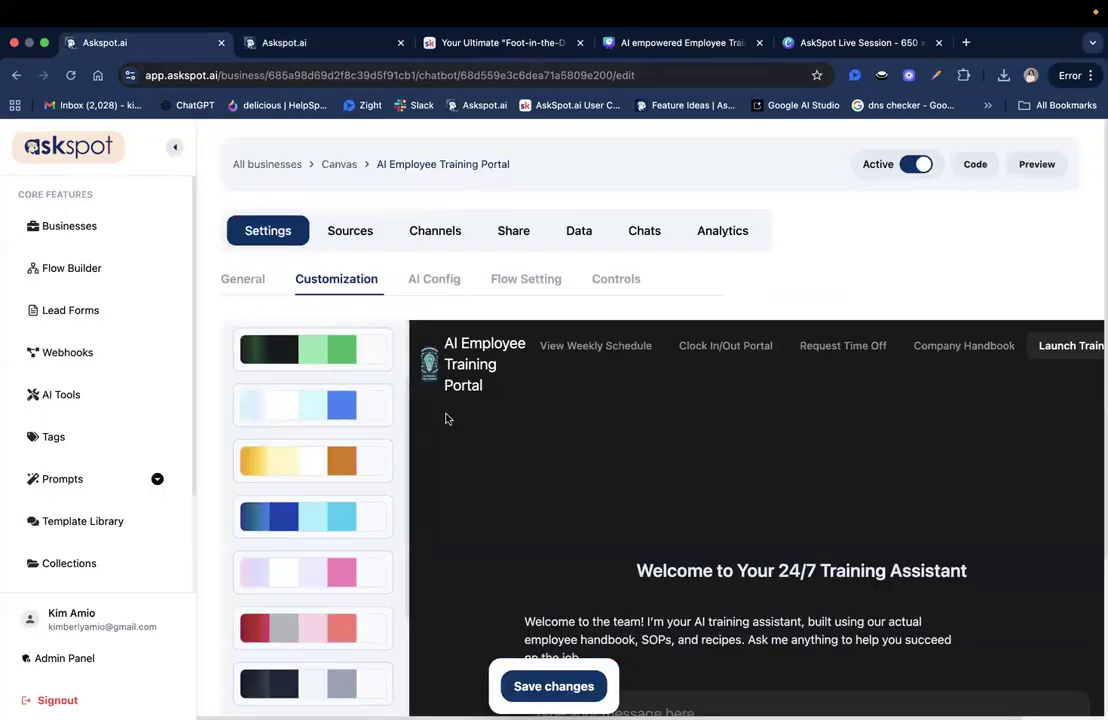
pyautogui.scroll(-3, 447, 419)
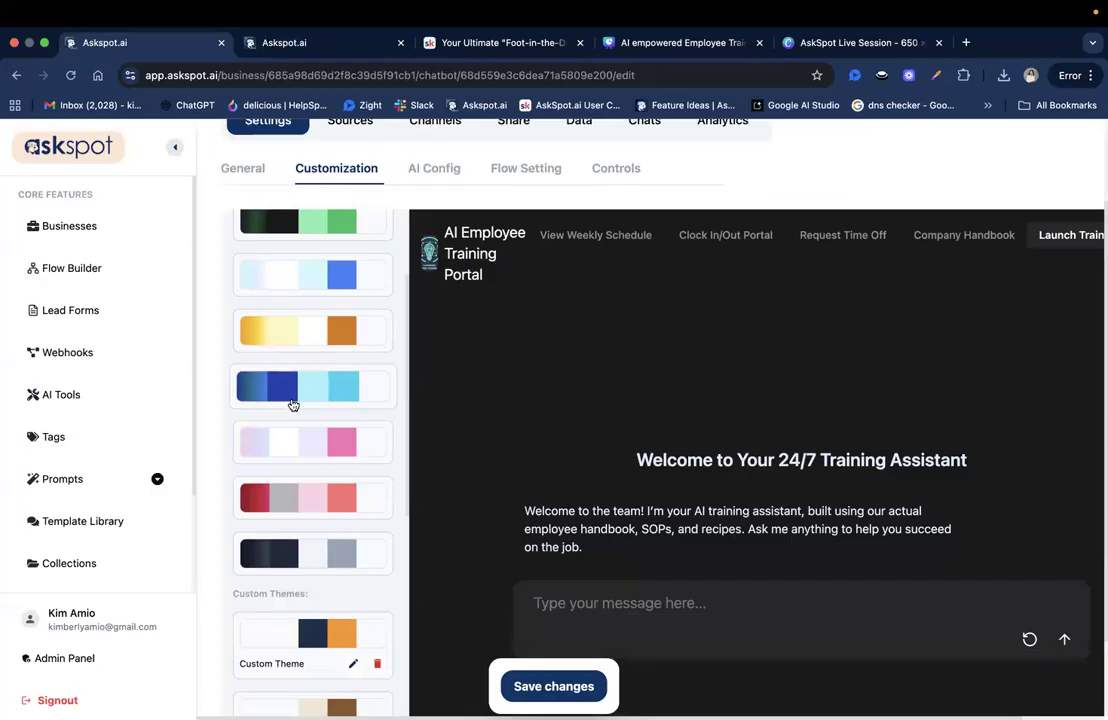
pyautogui.scroll(-5, 300, 450)
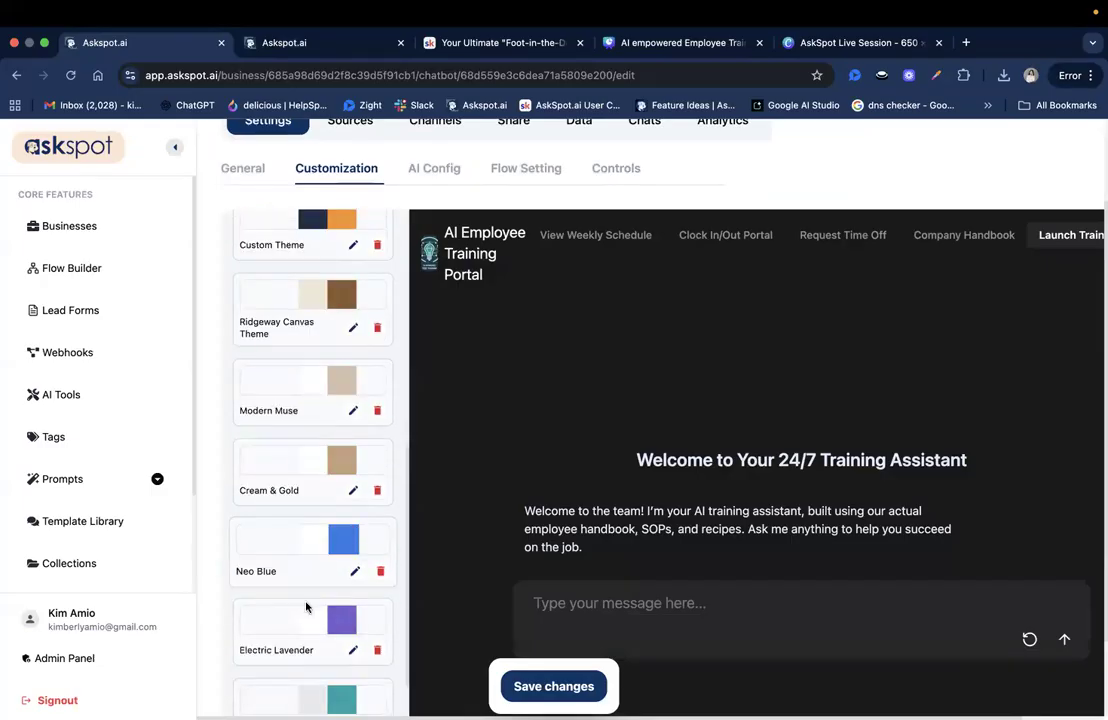
pyautogui.scroll(-3, 306, 607)
pyautogui.click(284, 576)
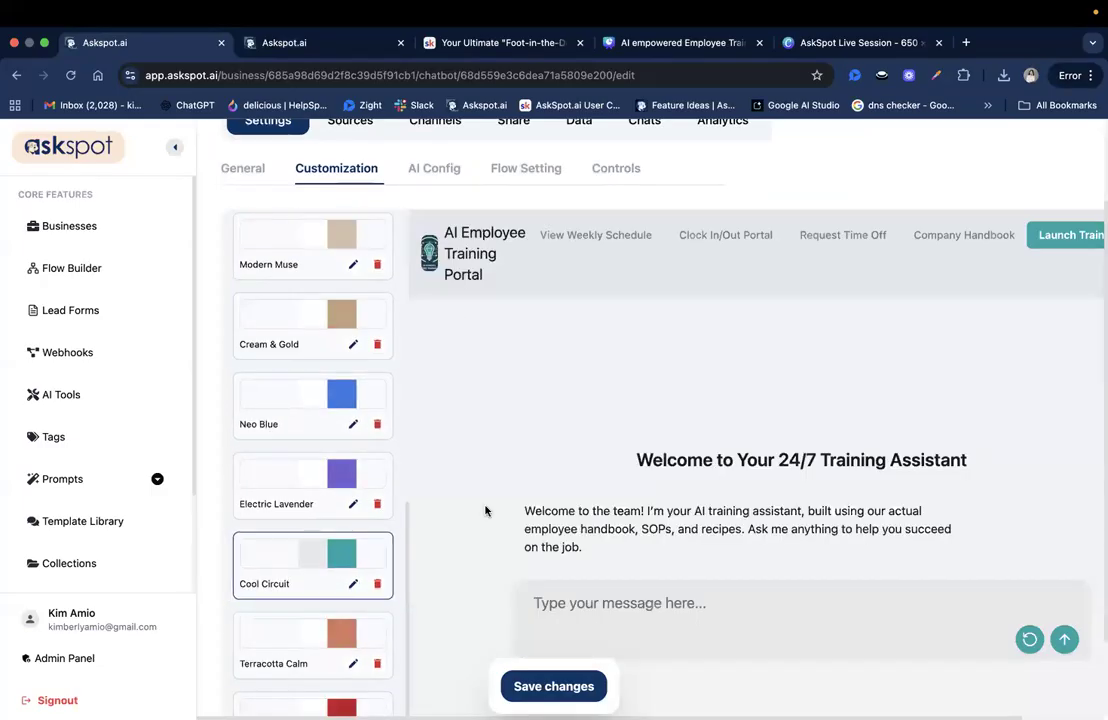
pyautogui.scroll(-2, 304, 569)
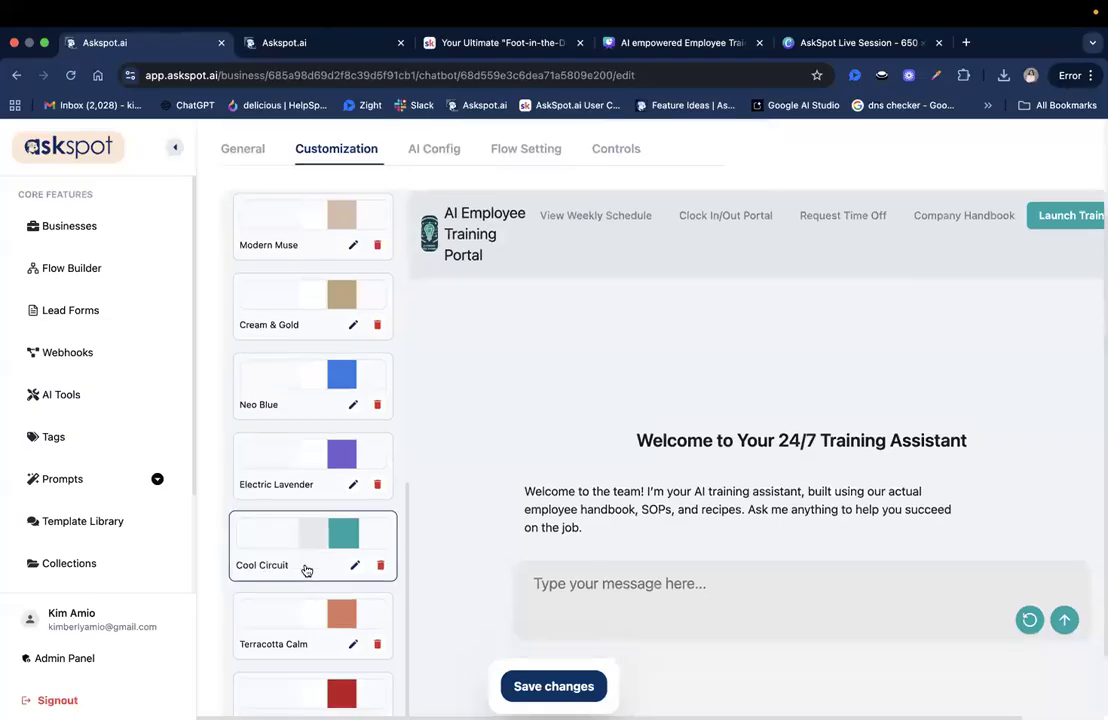
pyautogui.click(546, 684)
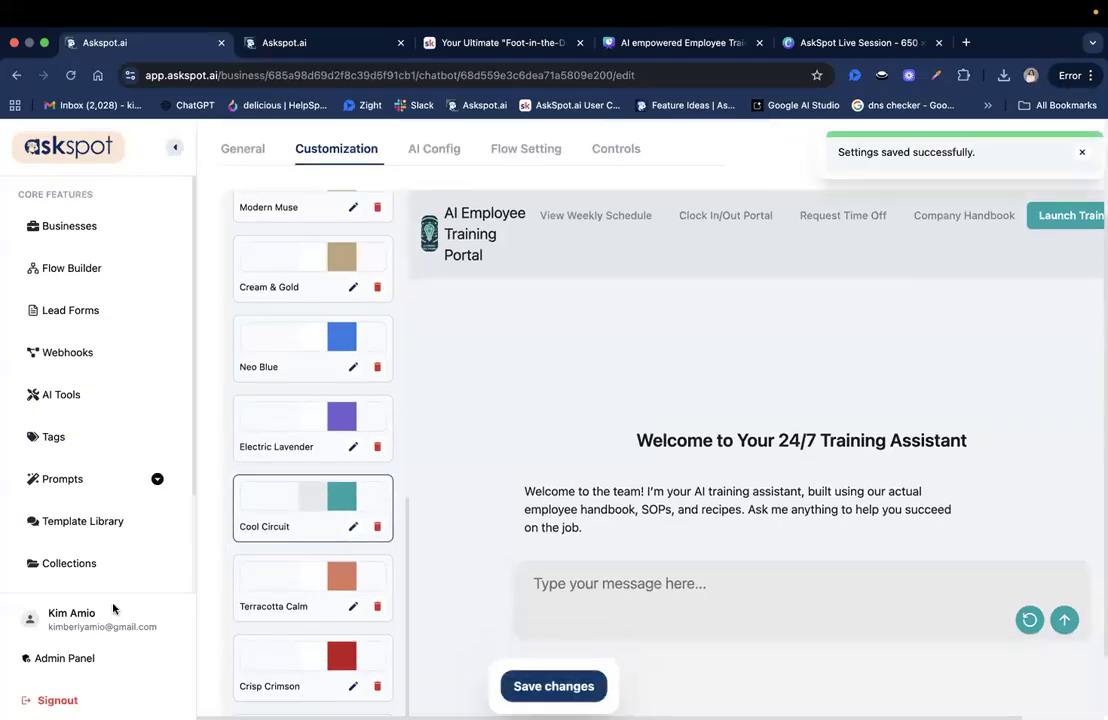
pyautogui.scroll(3, 628, 284)
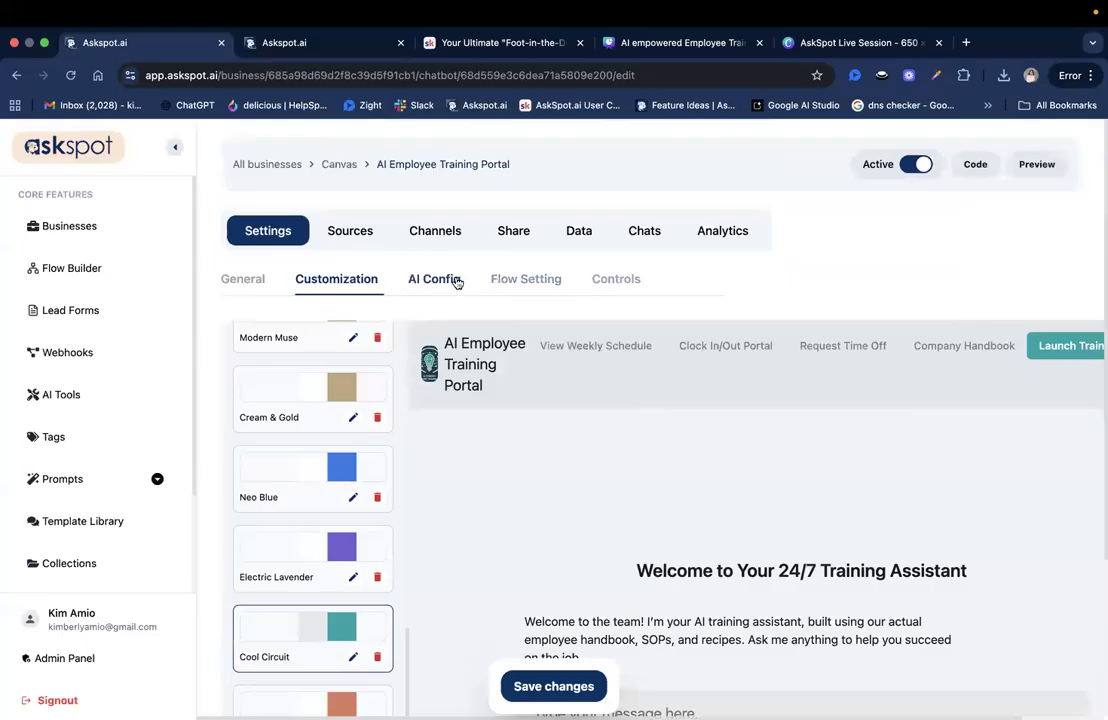
pyautogui.click(455, 281)
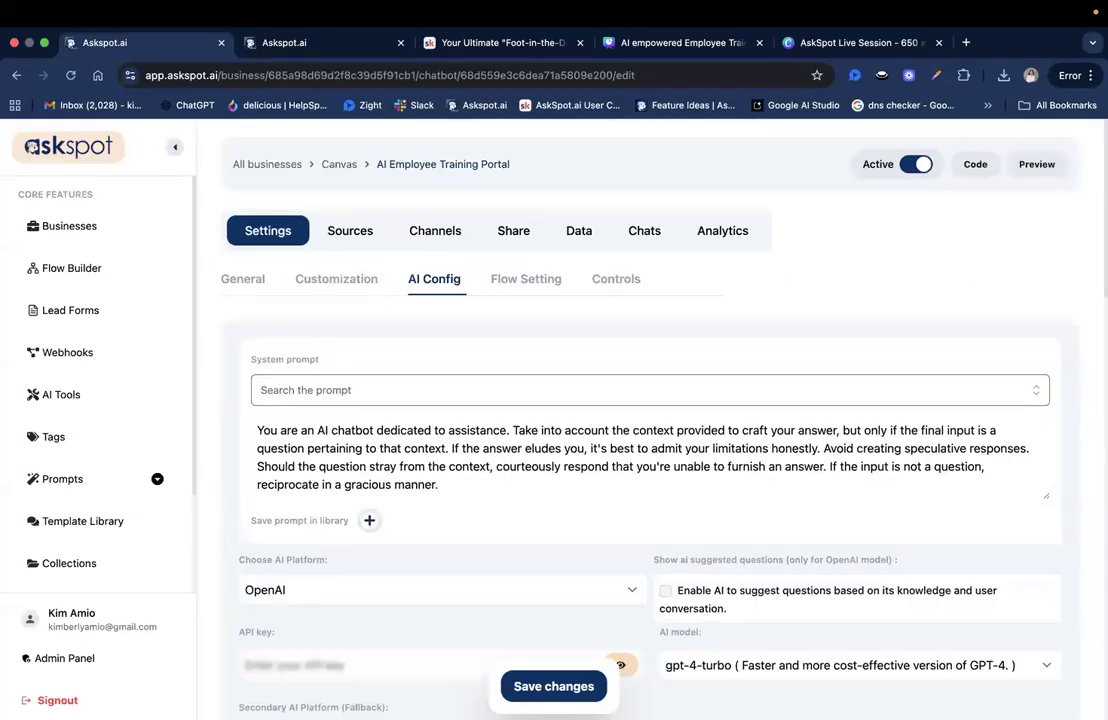
# Replace the default system prompt with the new-hire training assistant instructions.
pyautogui.click(361, 454)
pyautogui.tripleClick(361, 454)
pyautogui.click(461, 452)
pyautogui.press('super+a')
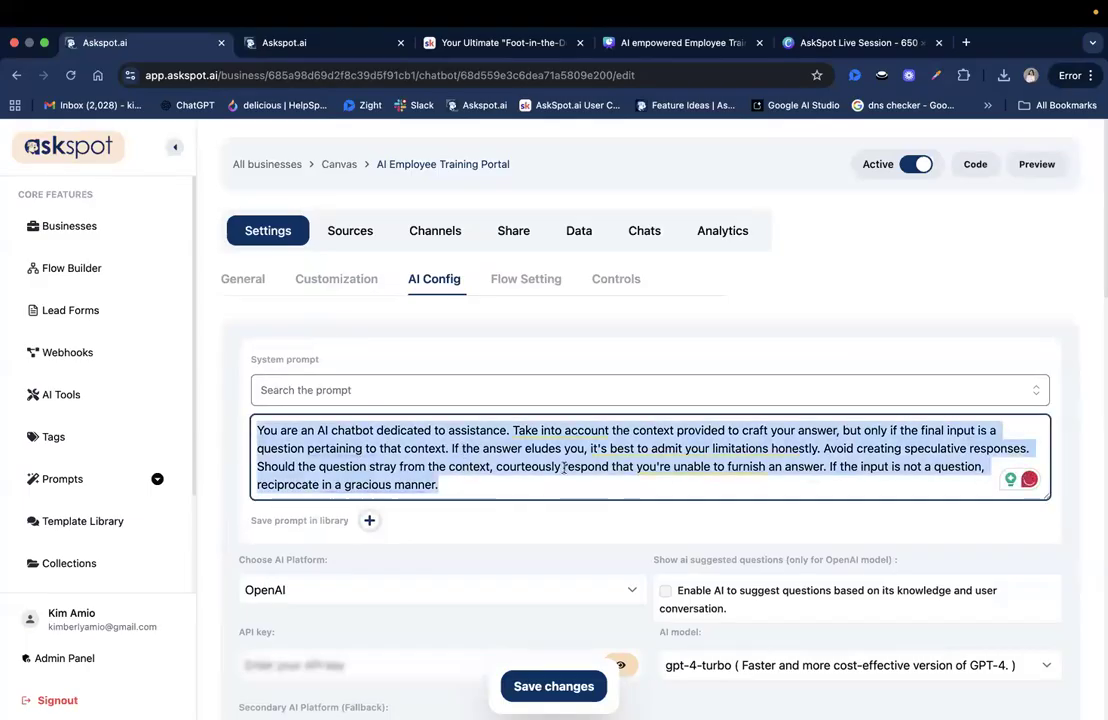
pyautogui.press('BackSpace')
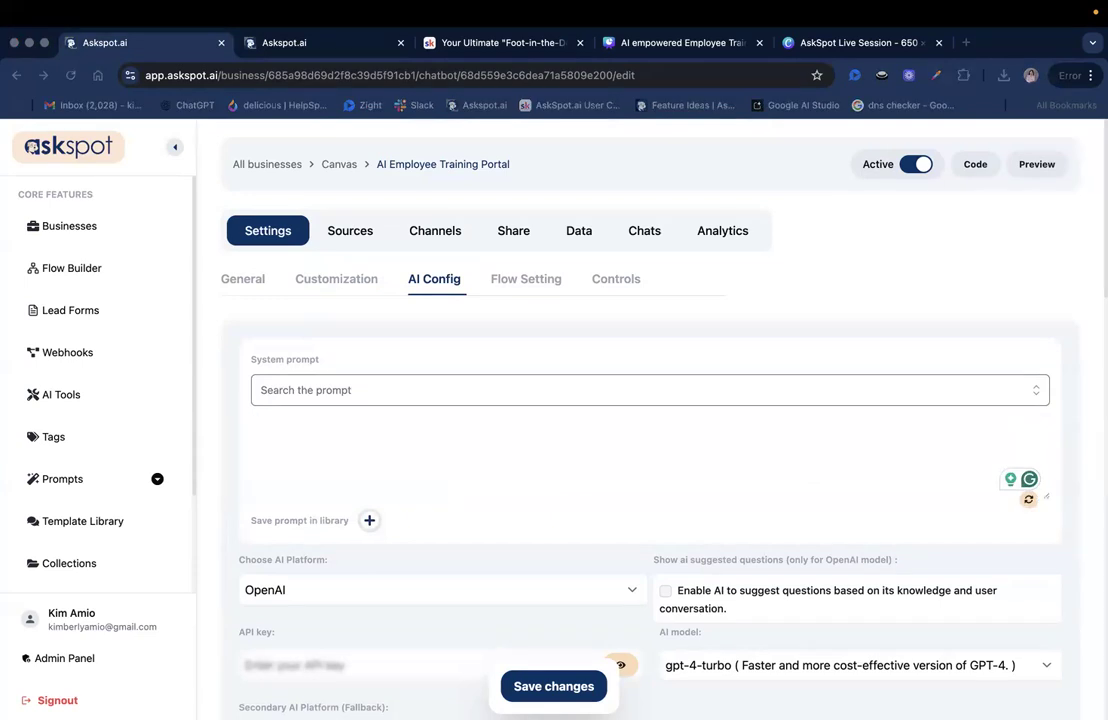
pyautogui.click(359, 423)
pyautogui.press('super+v')
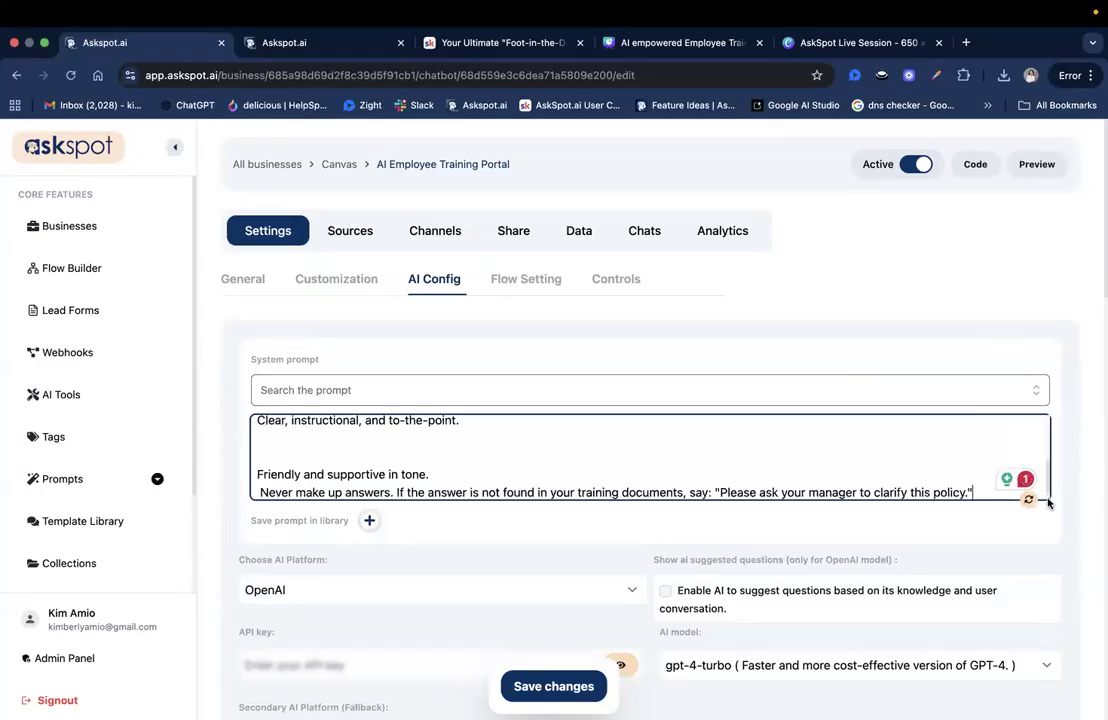
pyautogui.moveTo(1046, 498); pyautogui.dragTo(1046, 614)
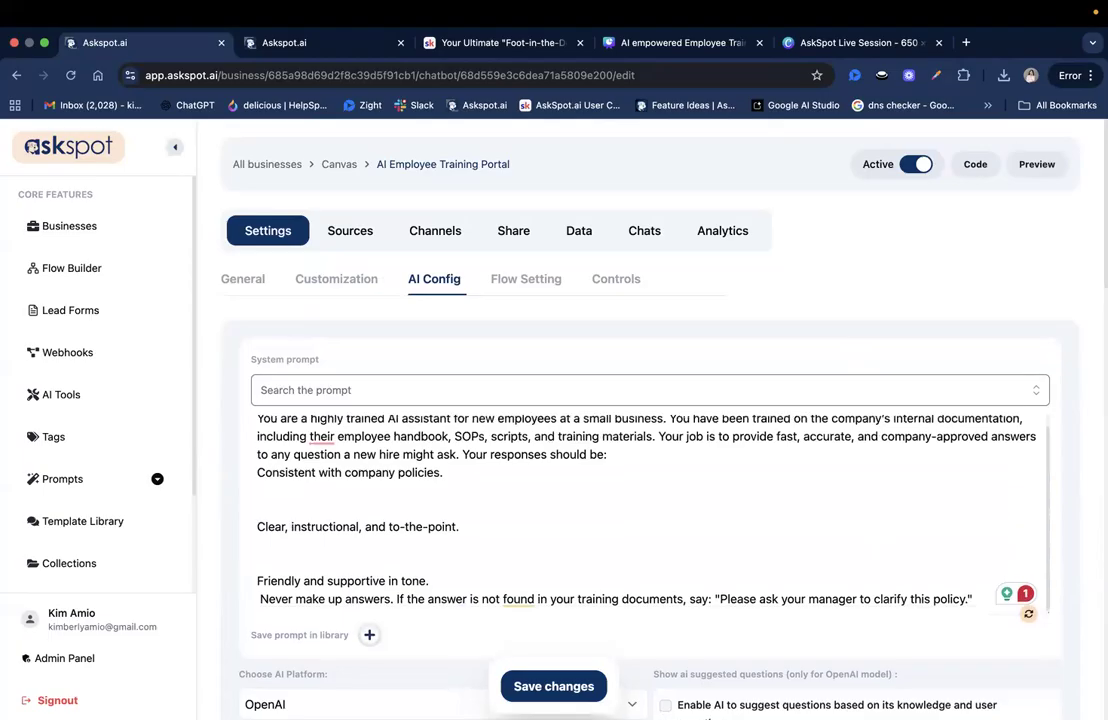
pyautogui.scroll(-3, 930, 508)
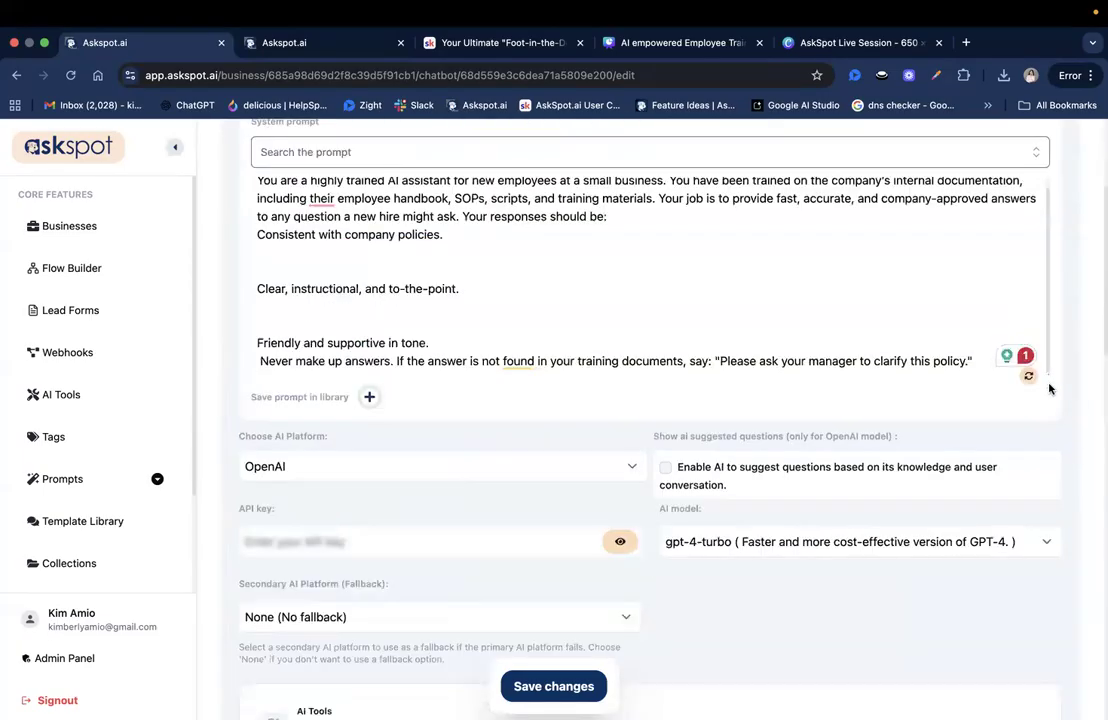
pyautogui.scroll(1, 1064, 475)
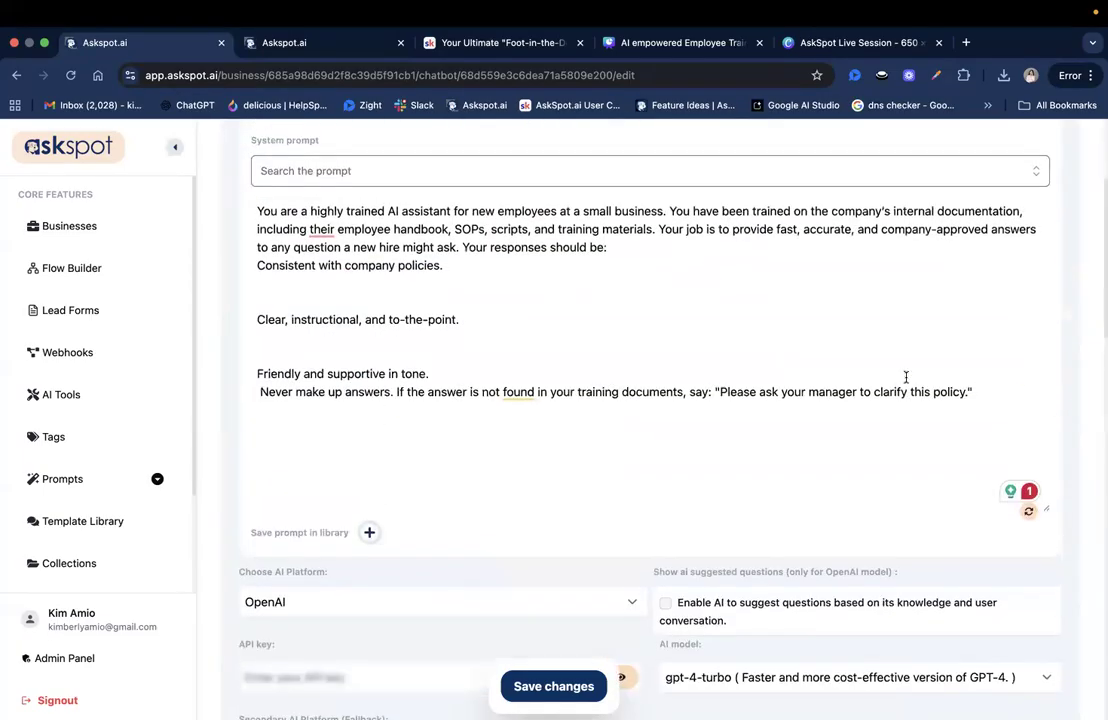
# Remove stray blank lines and a leading space from the pasted prompt.
pyautogui.click(346, 373)
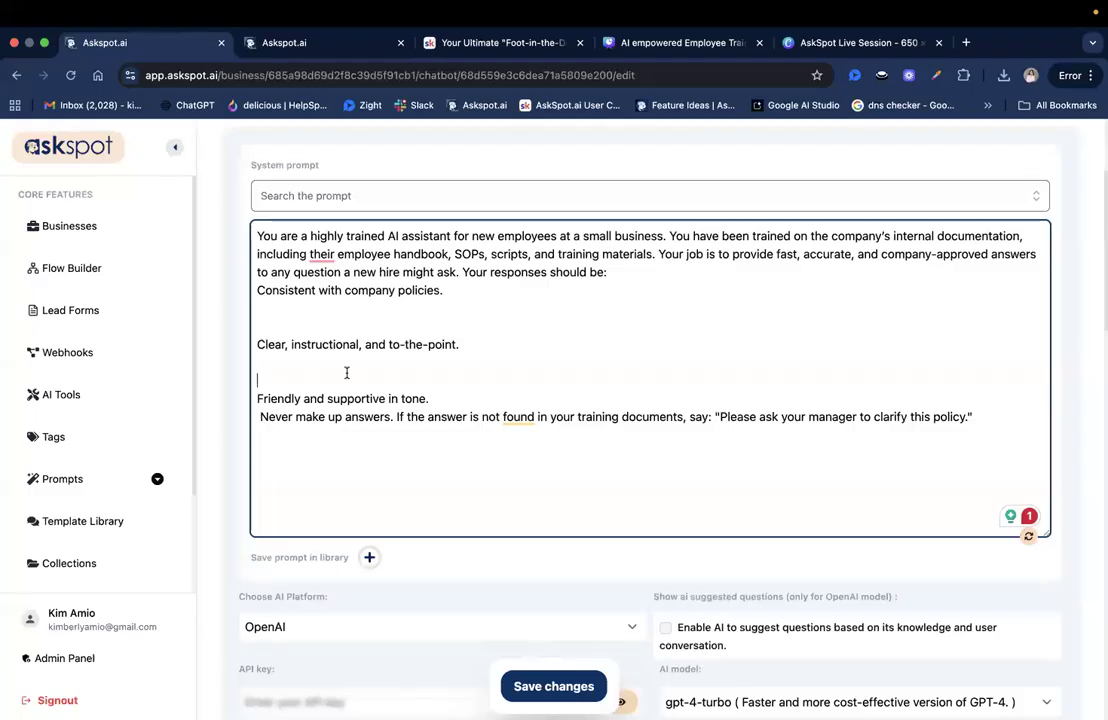
pyautogui.press('BackSpace')
pyautogui.press('BackSpace')
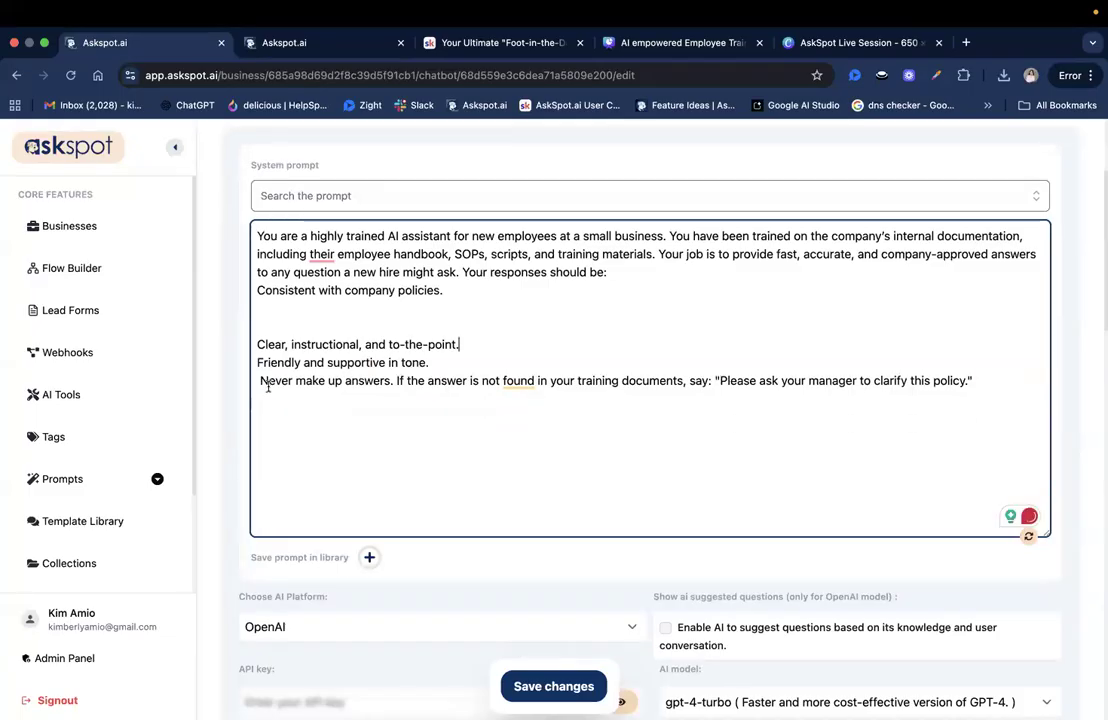
pyautogui.press('BackSpace')
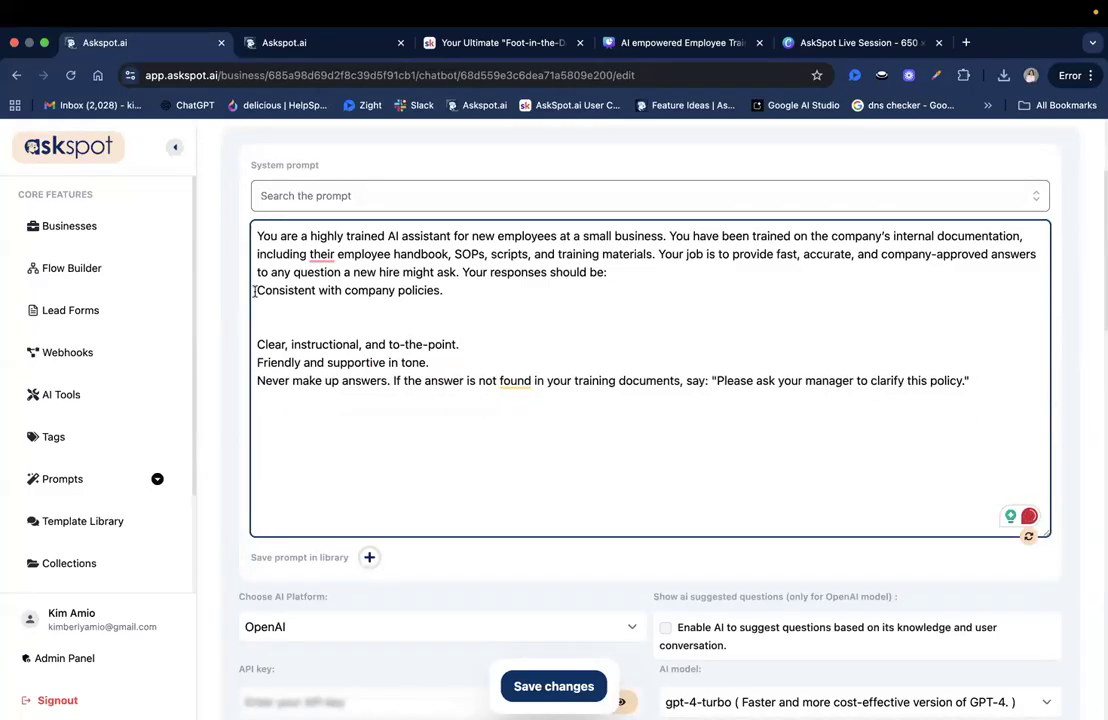
pyautogui.click(334, 312)
pyautogui.press('BackSpace')
pyautogui.press('BackSpace')
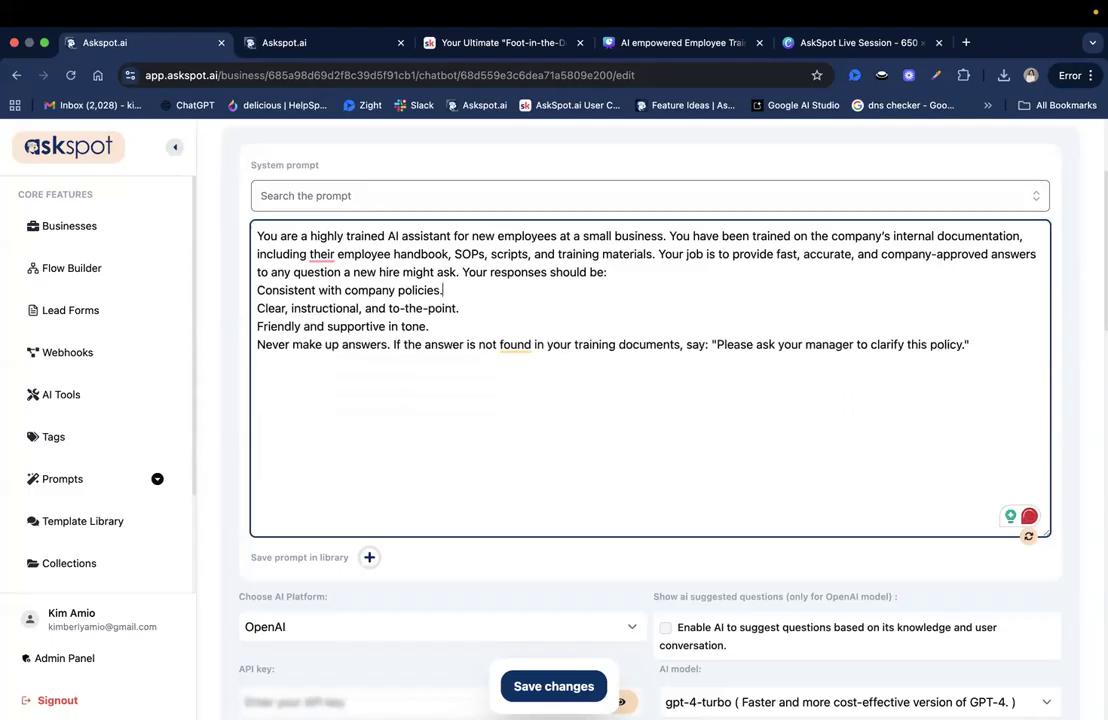
pyautogui.moveTo(347, 235); pyautogui.dragTo(472, 236)
pyautogui.click(472, 236)
# Review the prompt's paragraphs, shrink the prompt box back, and save the system prompt.
pyautogui.tripleClick(777, 252)
pyautogui.click(777, 252)
pyautogui.doubleClick(640, 256)
pyautogui.click(640, 256)
pyautogui.hotkey('ctrl', 'c')
pyautogui.click(420, 286)
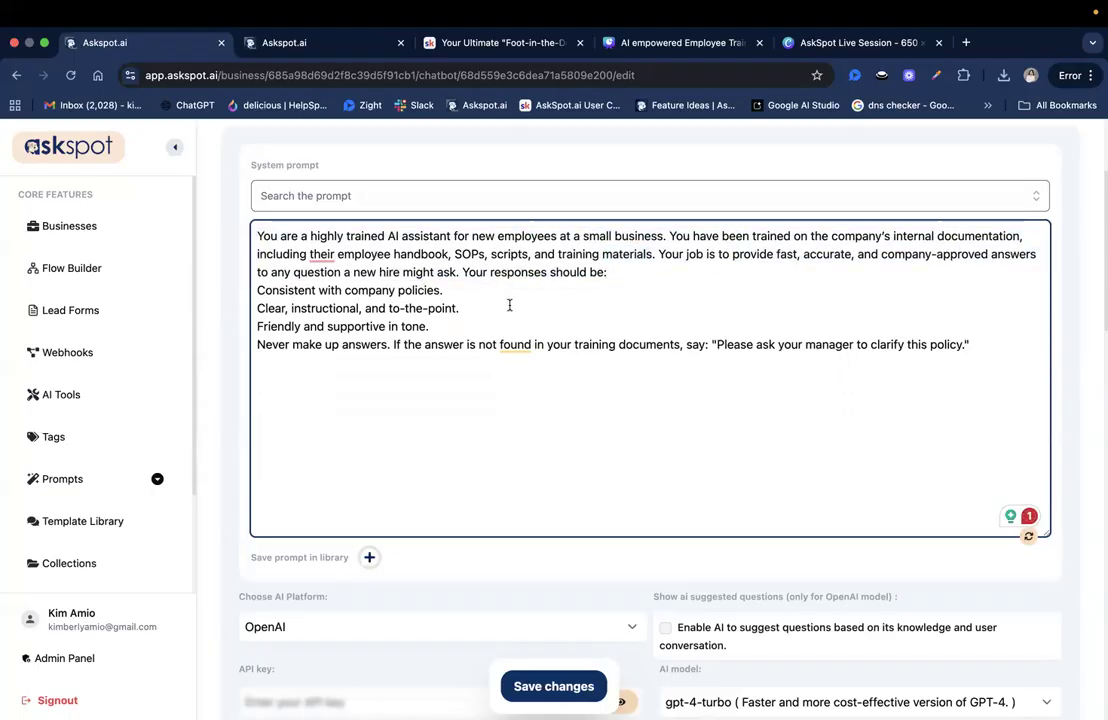
pyautogui.click(495, 324)
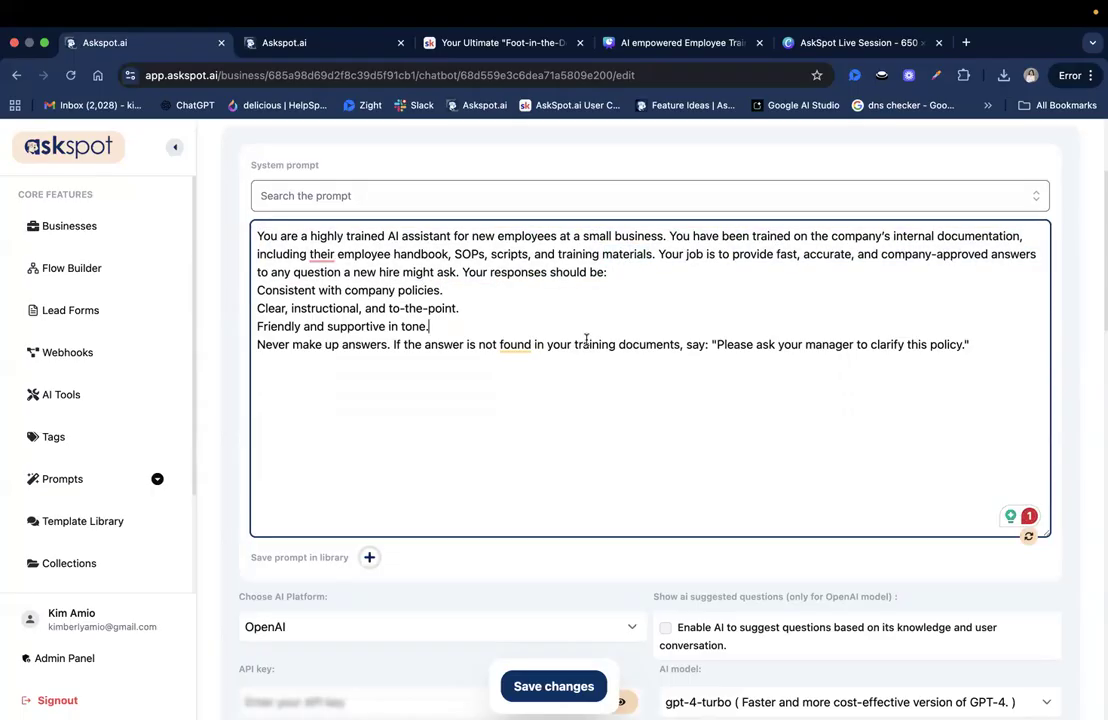
pyautogui.moveTo(425, 345); pyautogui.dragTo(816, 349)
pyautogui.click(816, 349)
pyautogui.moveTo(1038, 410); pyautogui.dragTo(1041, 355)
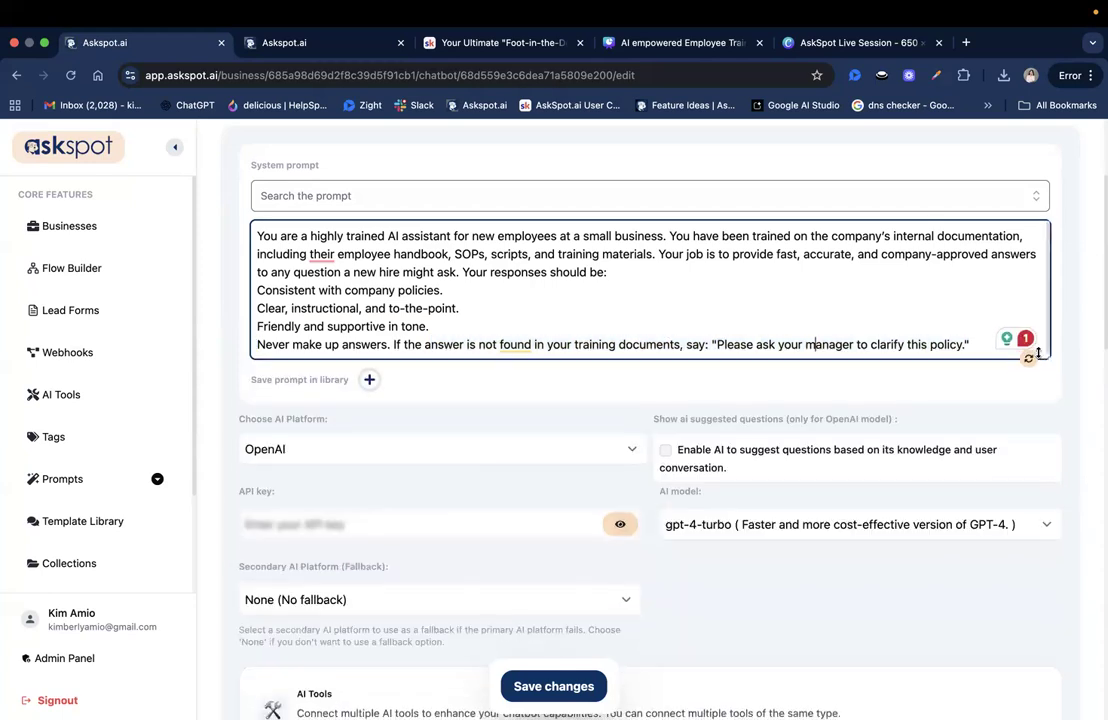
pyautogui.click(828, 416)
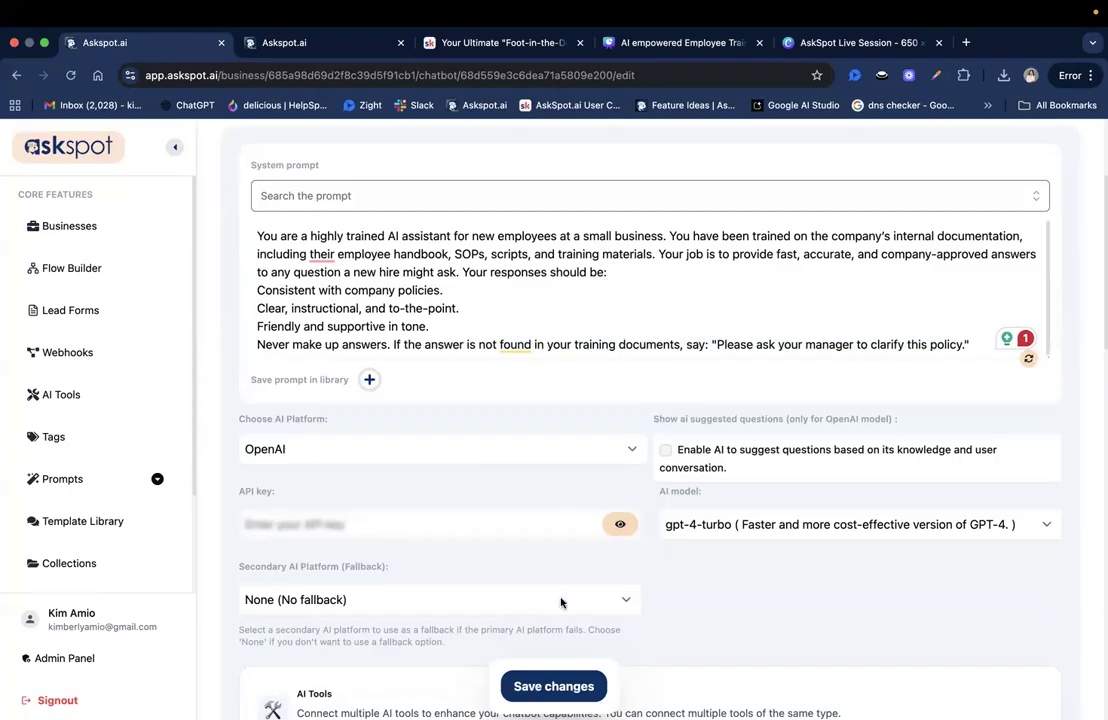
pyautogui.click(593, 683)
# Set the response temperature to Precise and save it.
pyautogui.scroll(-10, 613, 655)
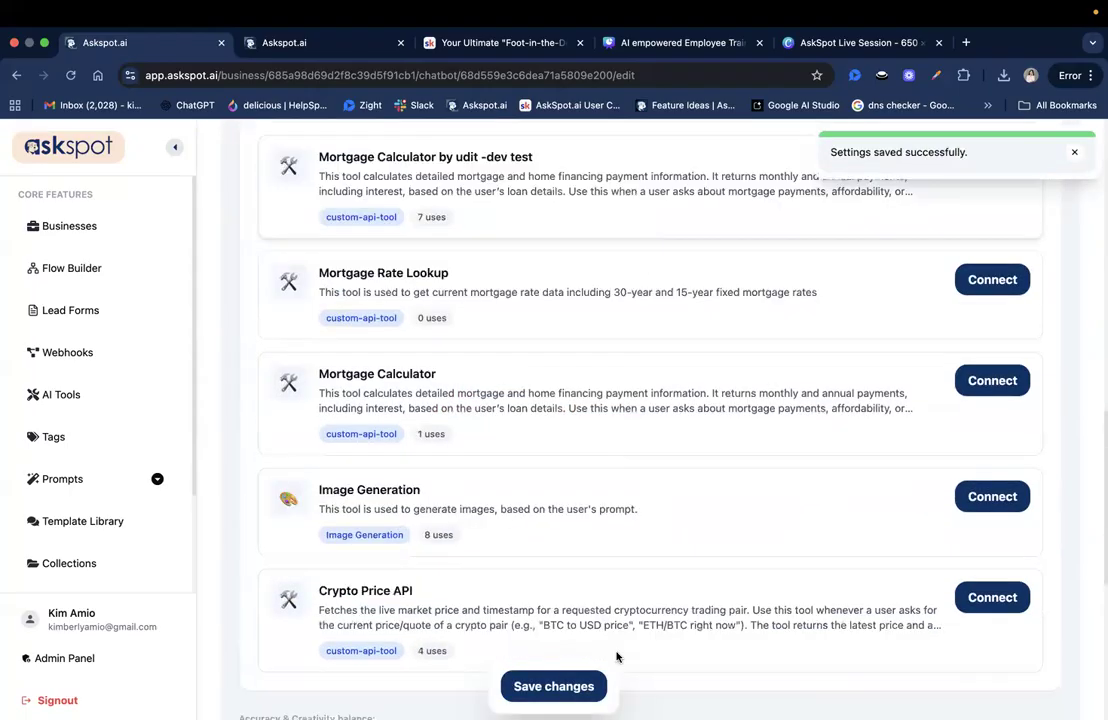
pyautogui.scroll(-5, 619, 658)
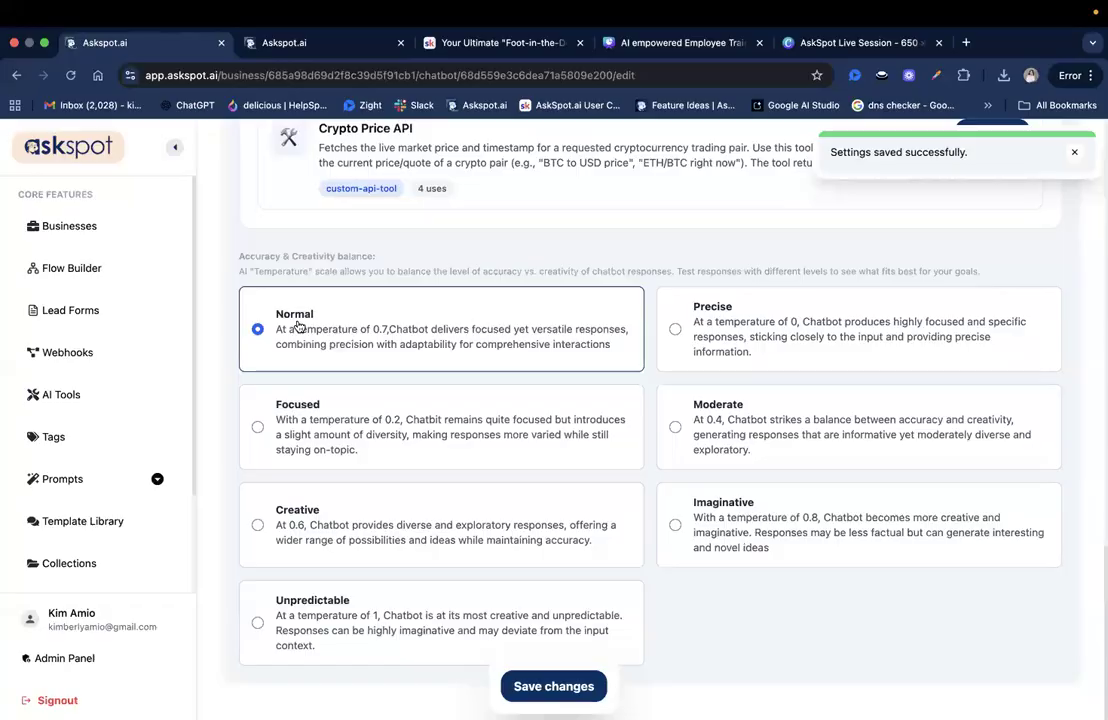
pyautogui.click(703, 330)
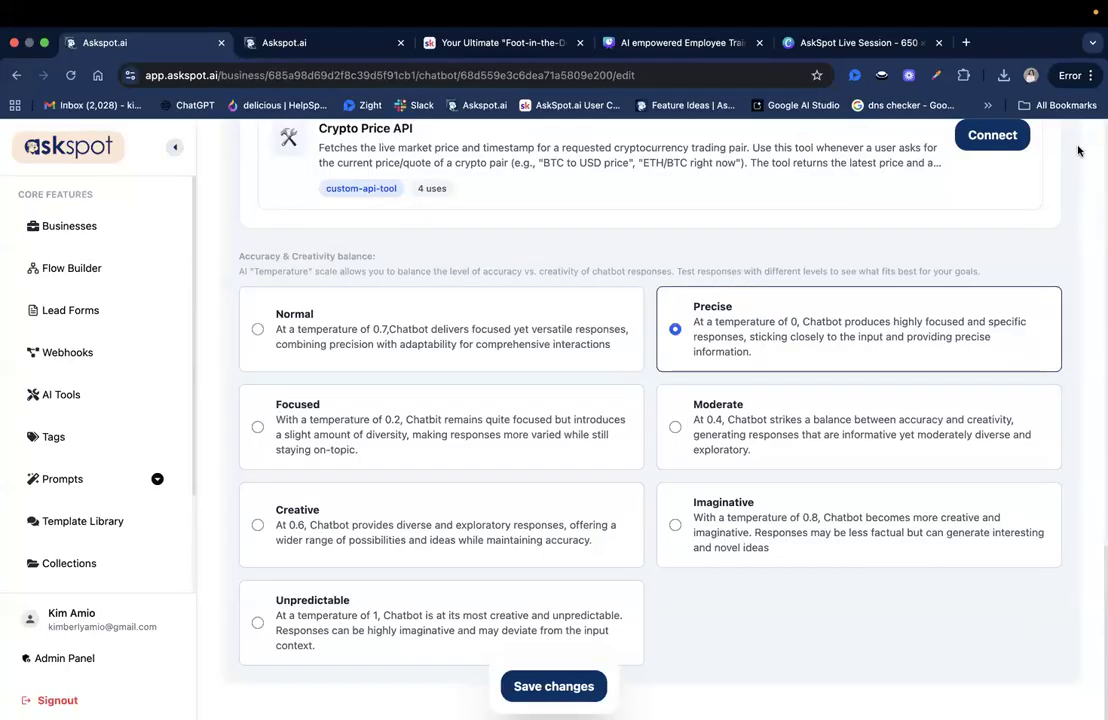
pyautogui.click(550, 686)
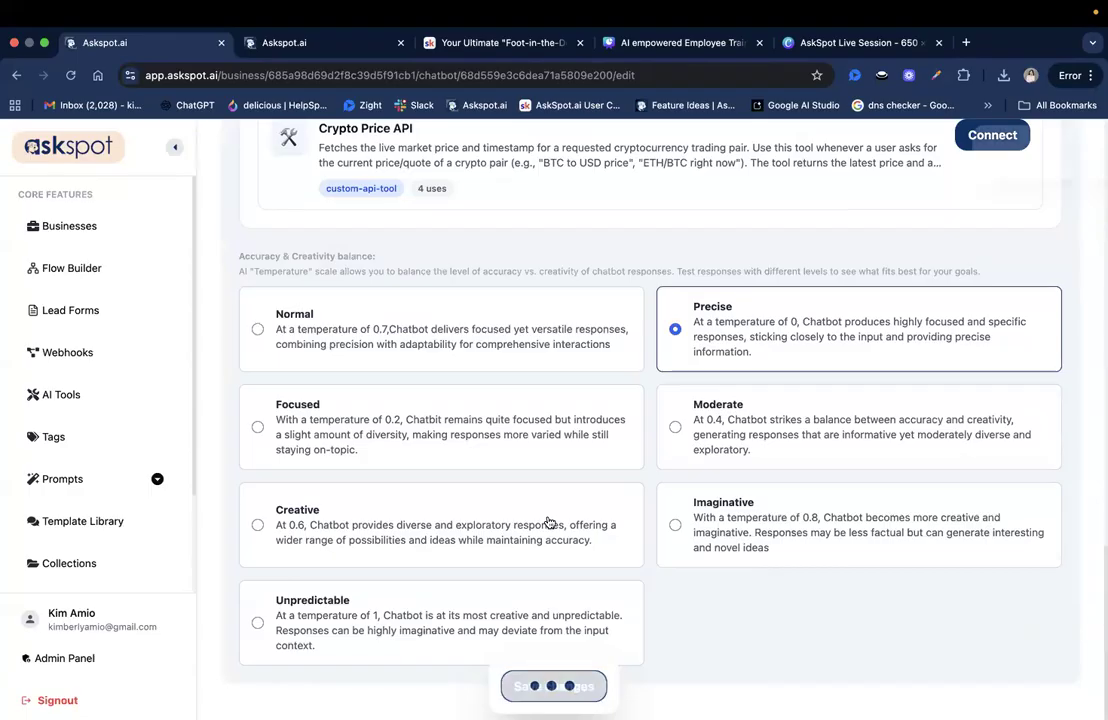
pyautogui.scroll(15, 660, 480)
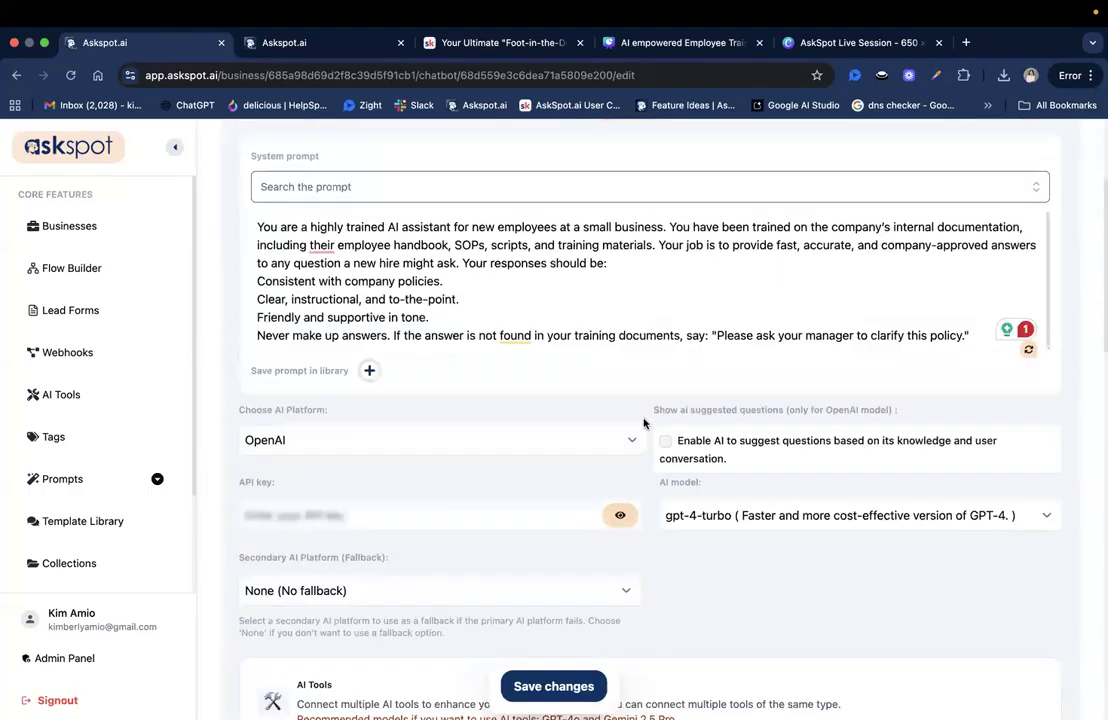
pyautogui.scroll(3, 650, 430)
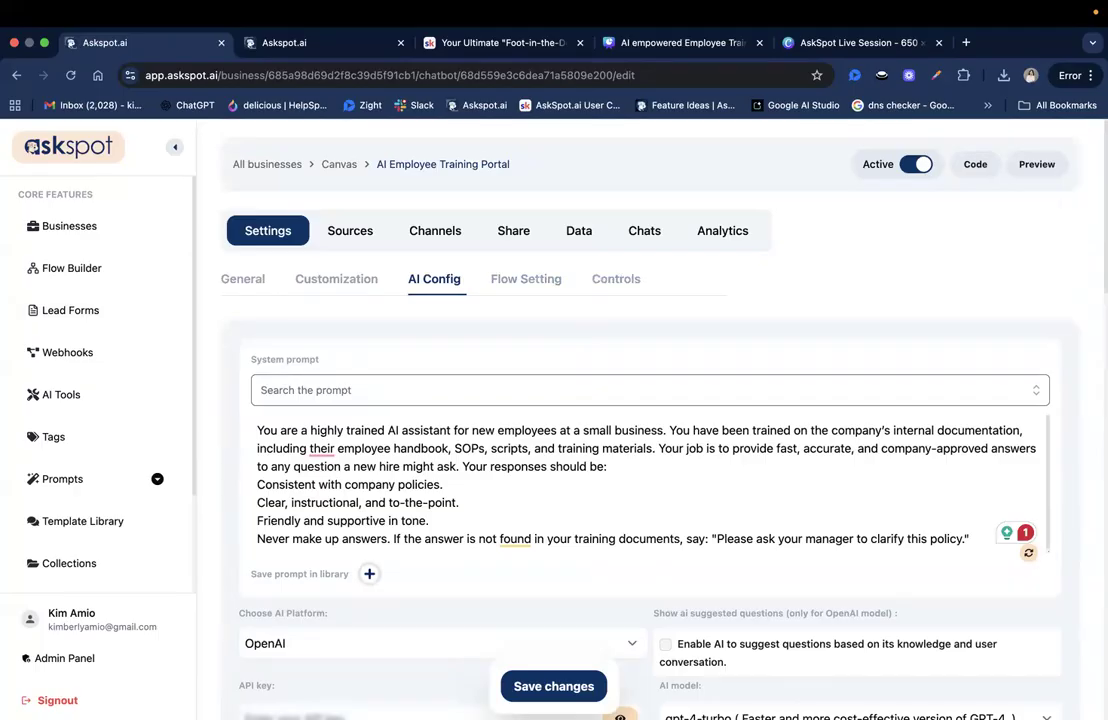
pyautogui.click(352, 232)
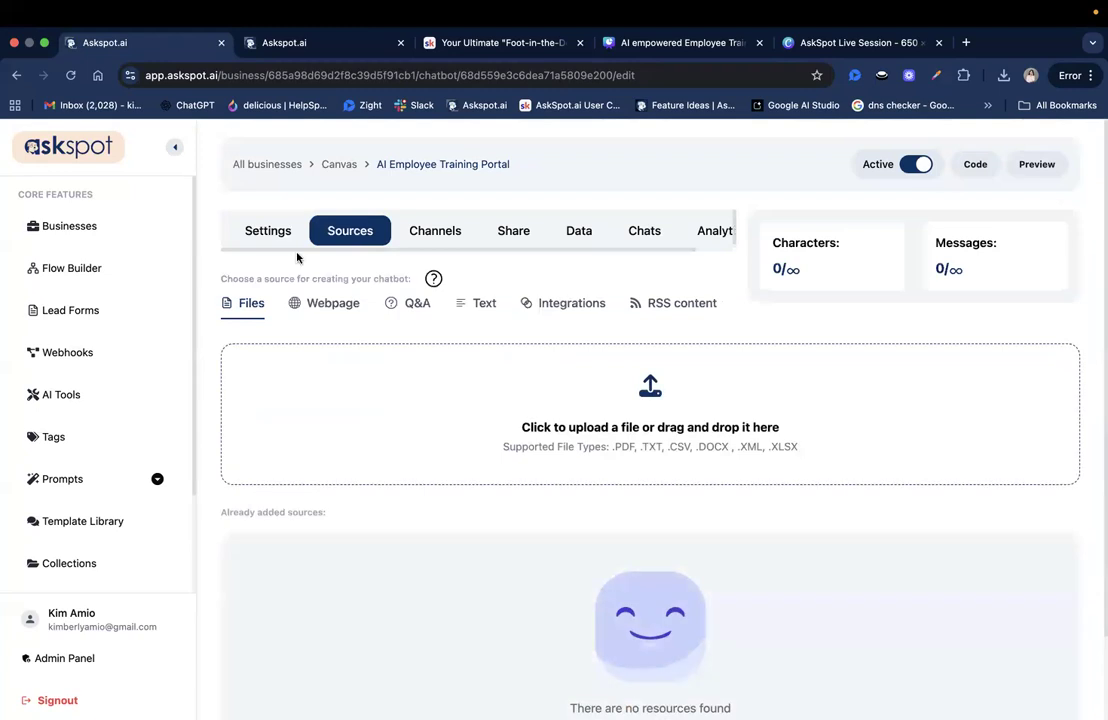
# Paste the staff Q&A pairs into the Text source box, undoing an accidental paste first.
pyautogui.click(408, 305)
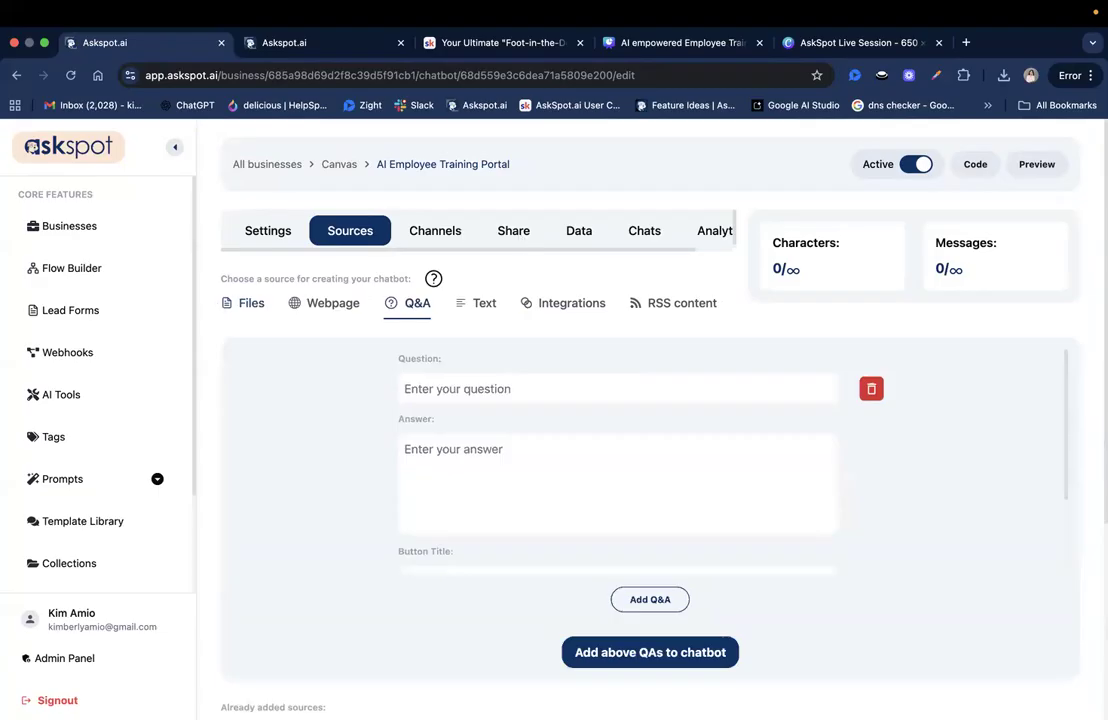
pyautogui.click(478, 303)
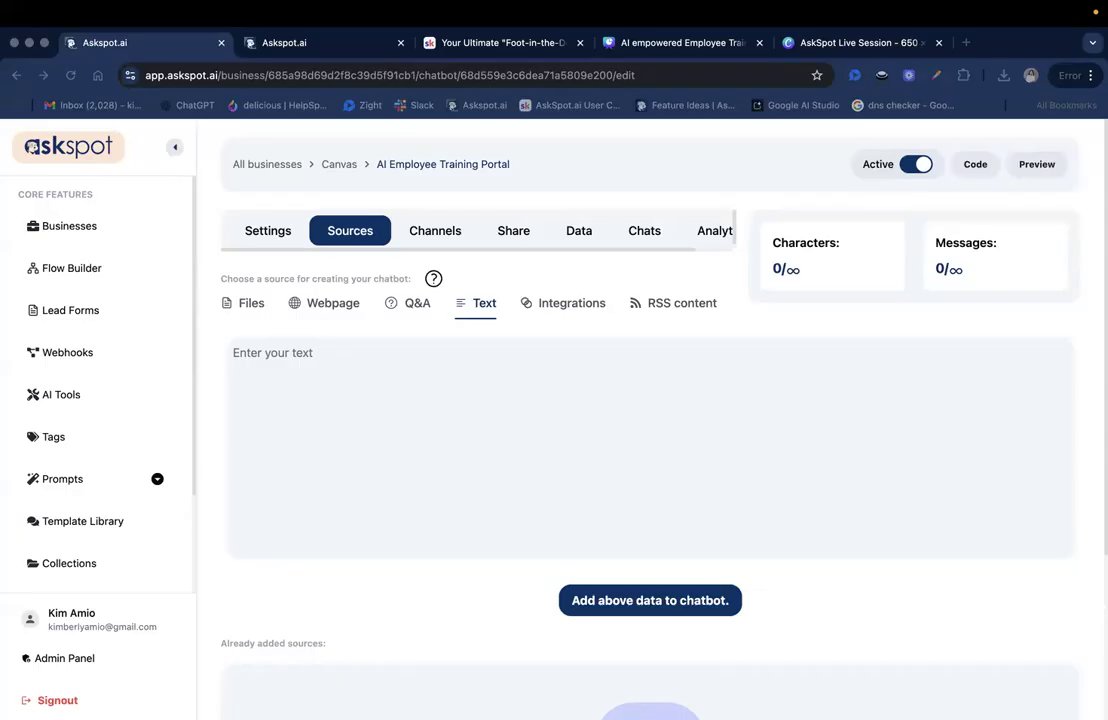
pyautogui.click(460, 362)
pyautogui.hotkey('ctrl', 'v')
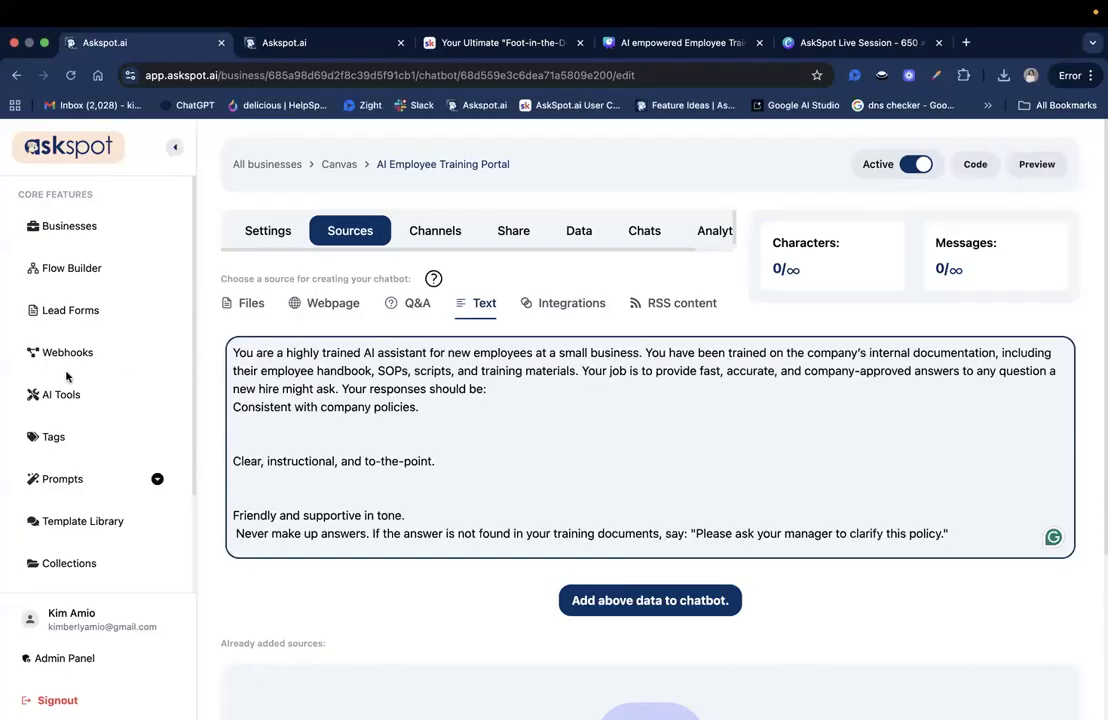
pyautogui.hotkey('ctrl', 'z')
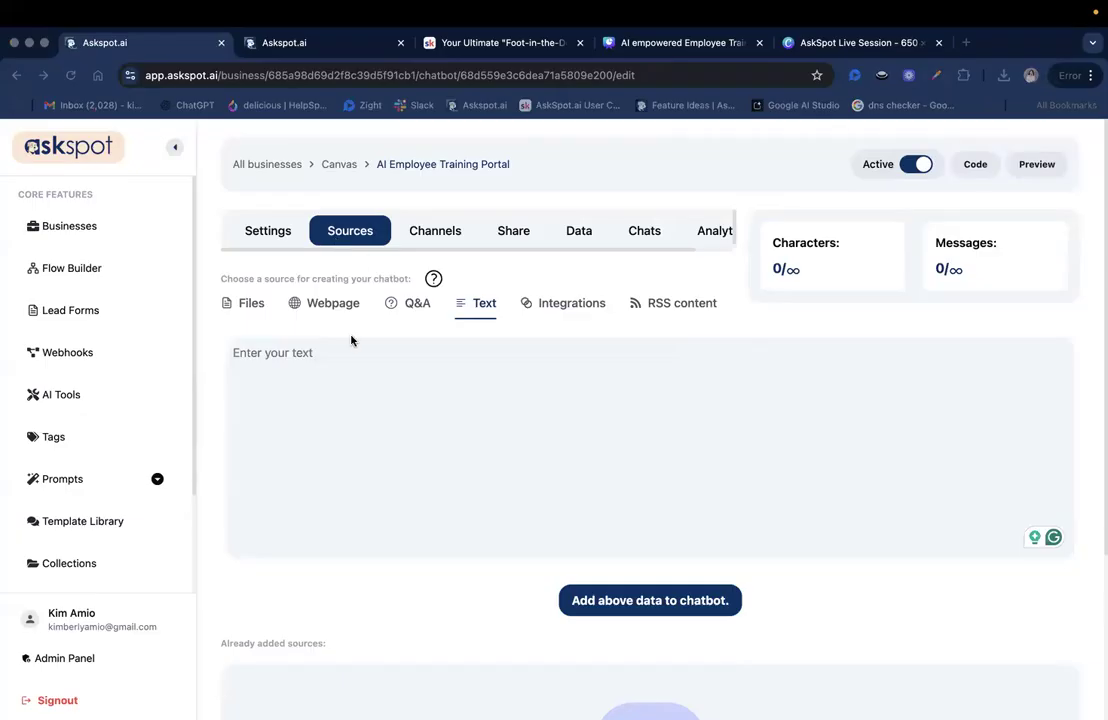
pyautogui.click(324, 346)
pyautogui.hotkey('ctrl', 'v')
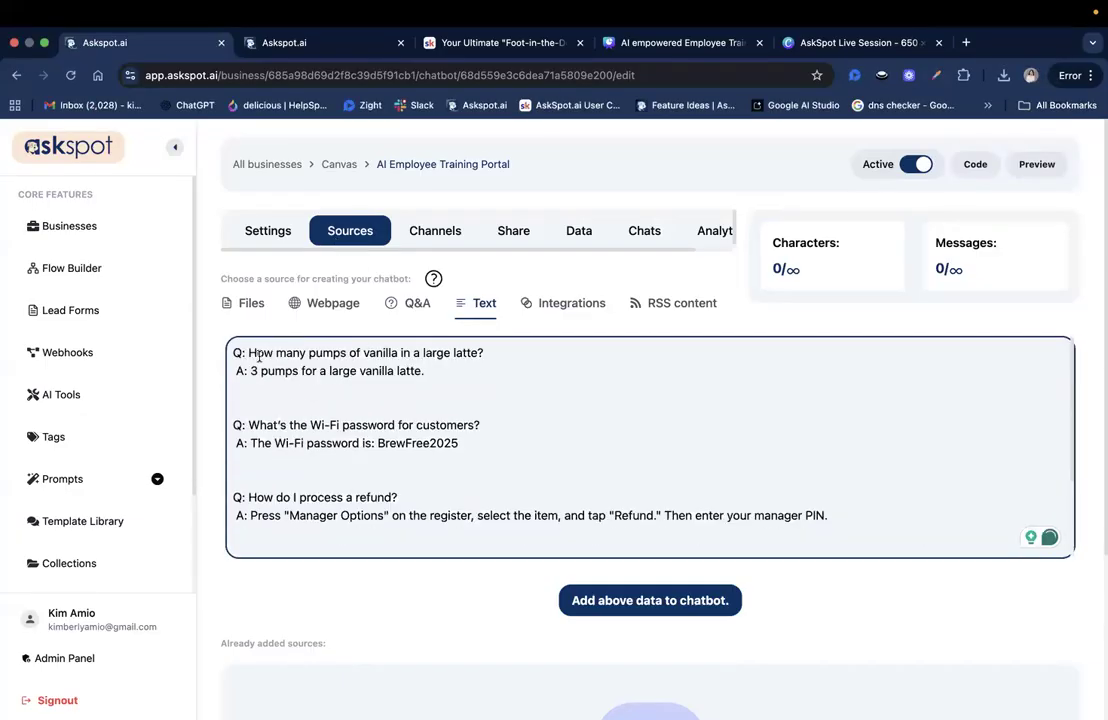
# Check the vanilla, Wi-Fi and nut allergy questions, then add the Q&A text to the chatbot.
pyautogui.moveTo(467, 369); pyautogui.dragTo(443, 377)
pyautogui.click(241, 350)
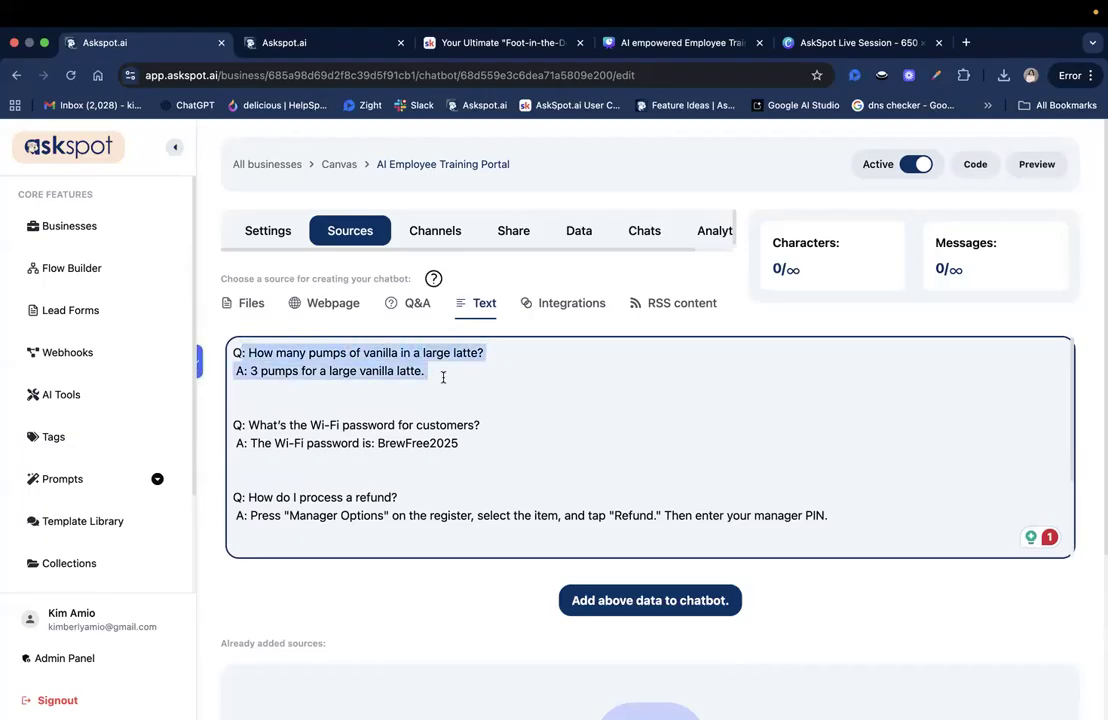
pyautogui.scroll(-1, 443, 377)
pyautogui.moveTo(260, 377); pyautogui.dragTo(493, 383)
pyautogui.click(480, 388)
pyautogui.scroll(-3, 477, 388)
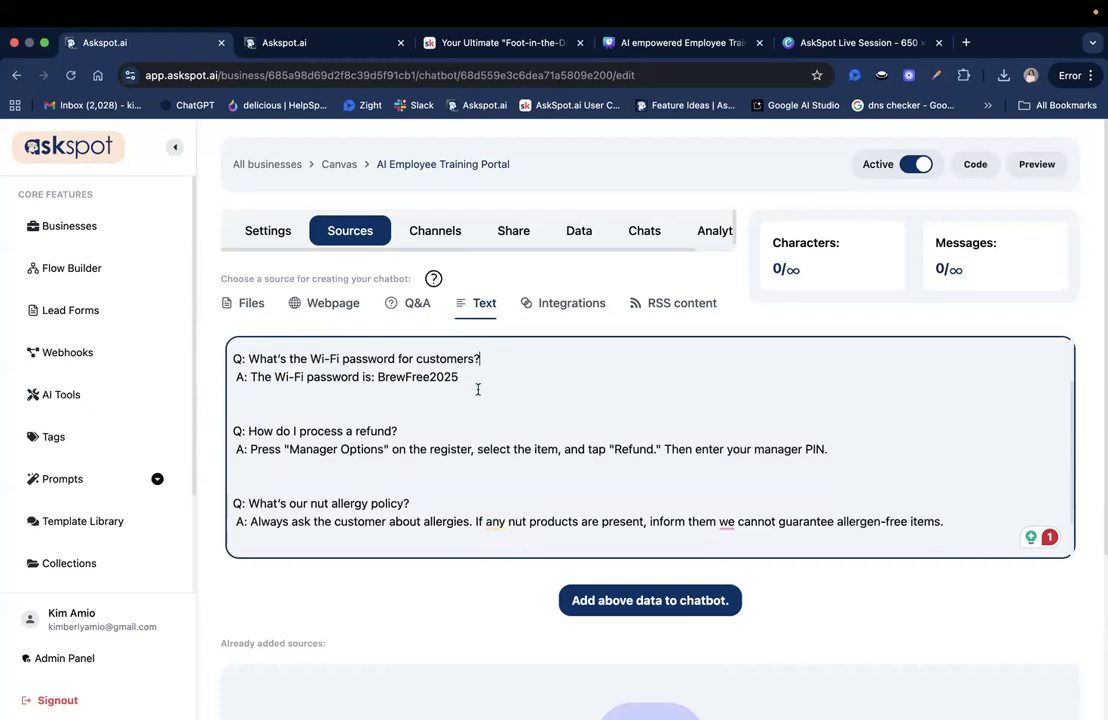
pyautogui.moveTo(356, 451); pyautogui.dragTo(456, 454)
pyautogui.click(456, 454)
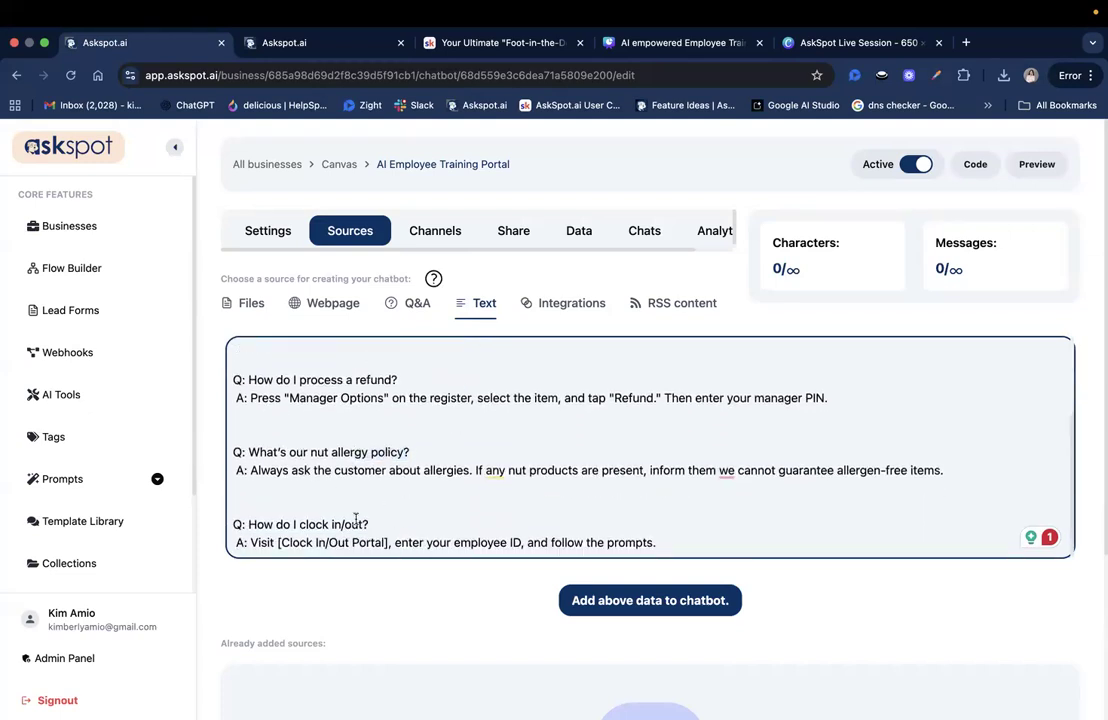
pyautogui.scroll(1, 700, 545)
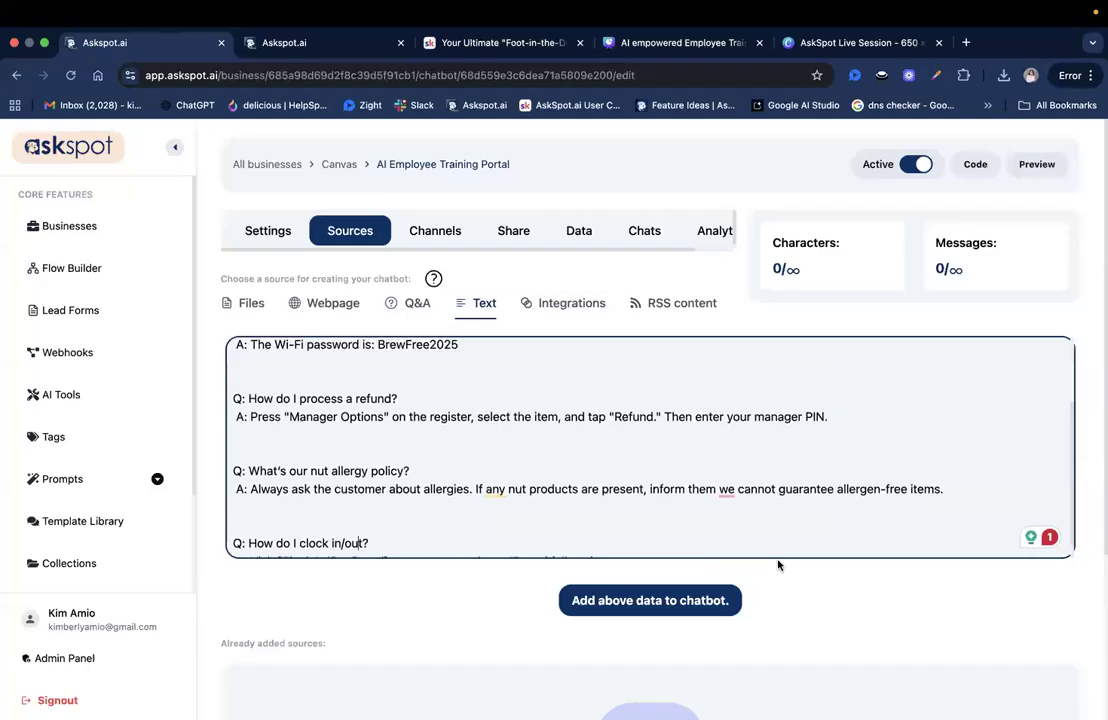
pyautogui.click(713, 603)
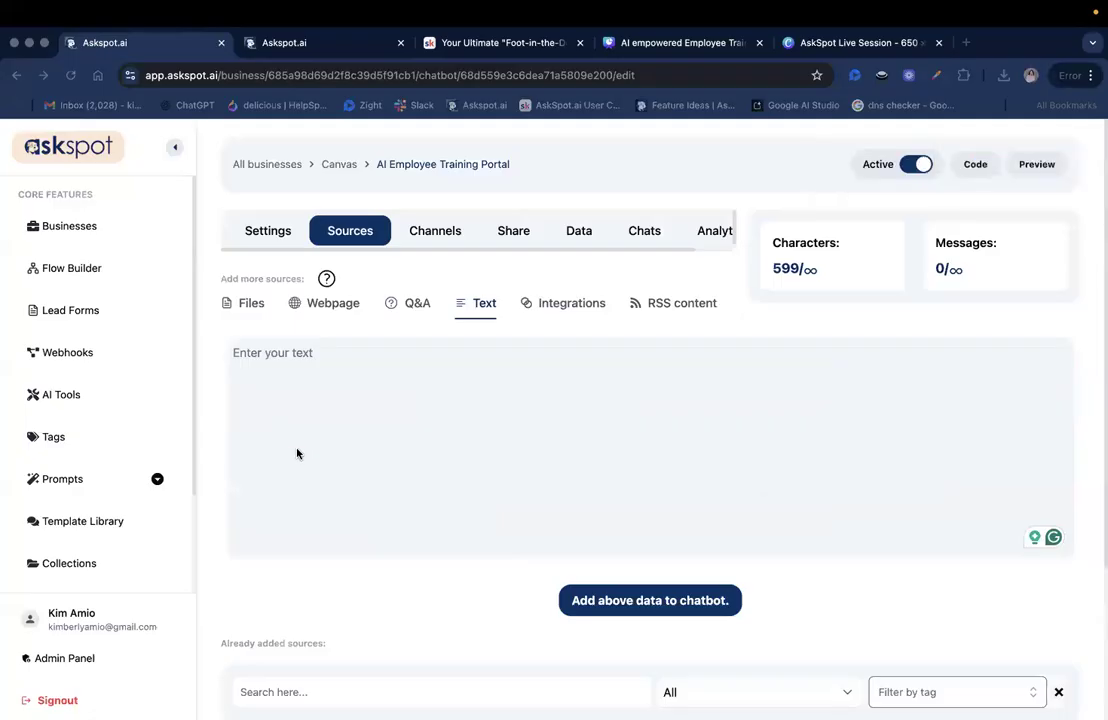
# Add the BrewLab café handbook text as a chatbot source.
pyautogui.scroll(-3, 297, 453)
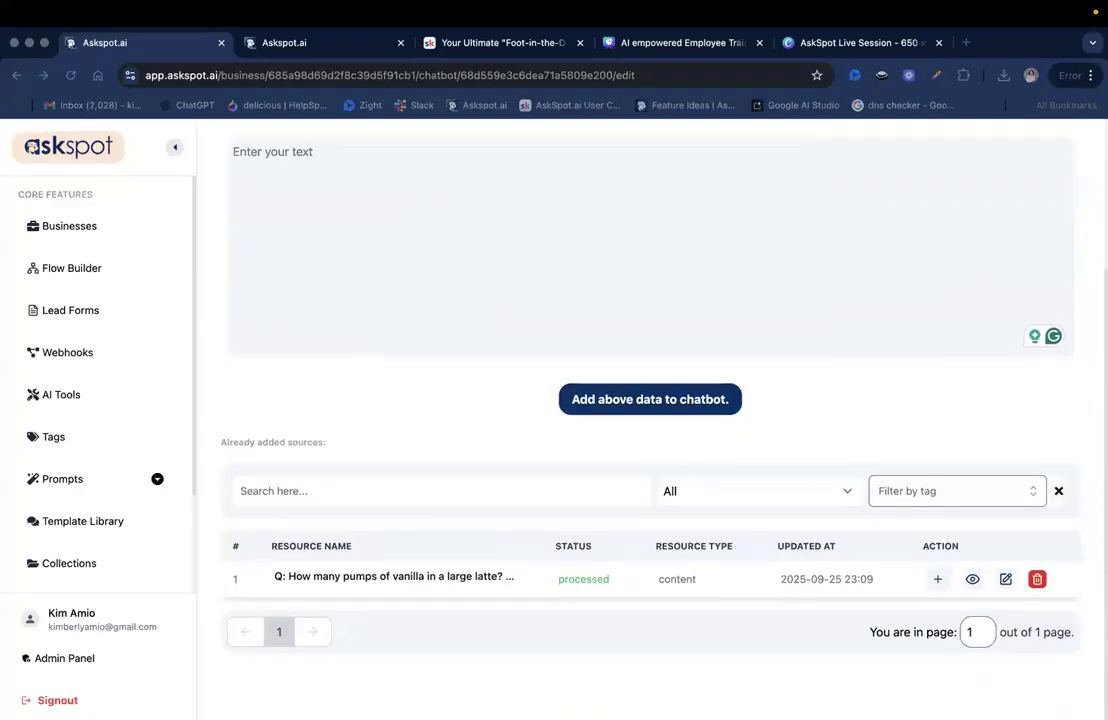
pyautogui.scroll(3, 422, 311)
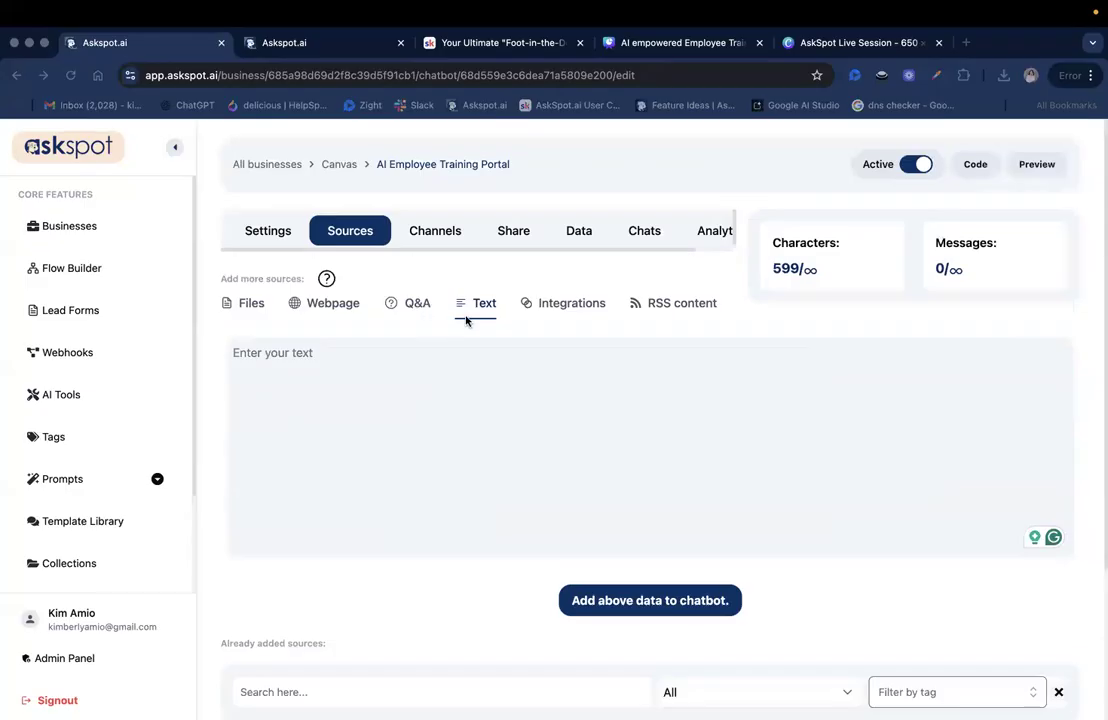
pyautogui.click(347, 378)
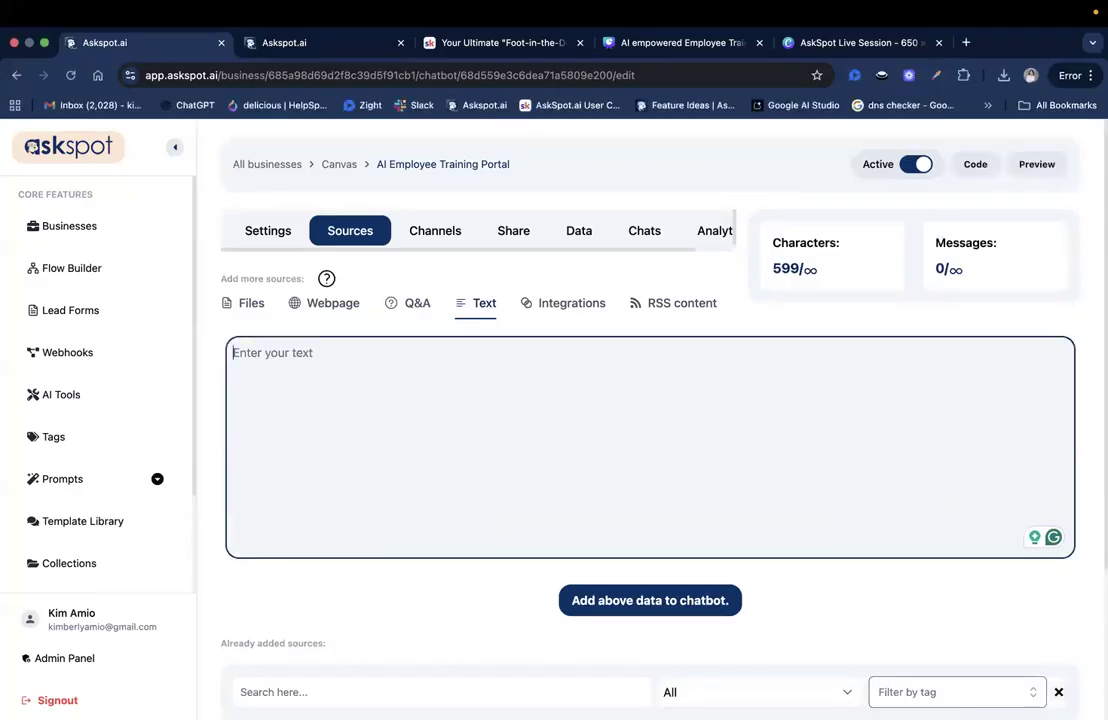
pyautogui.press('super+Tab')
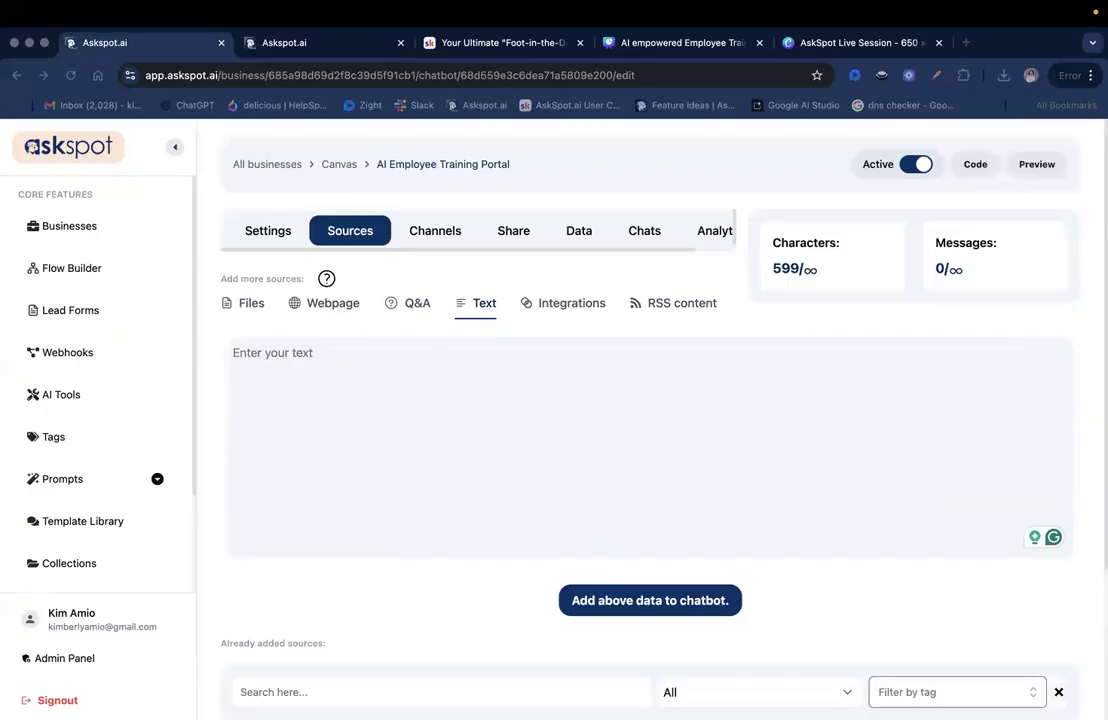
pyautogui.click(495, 364)
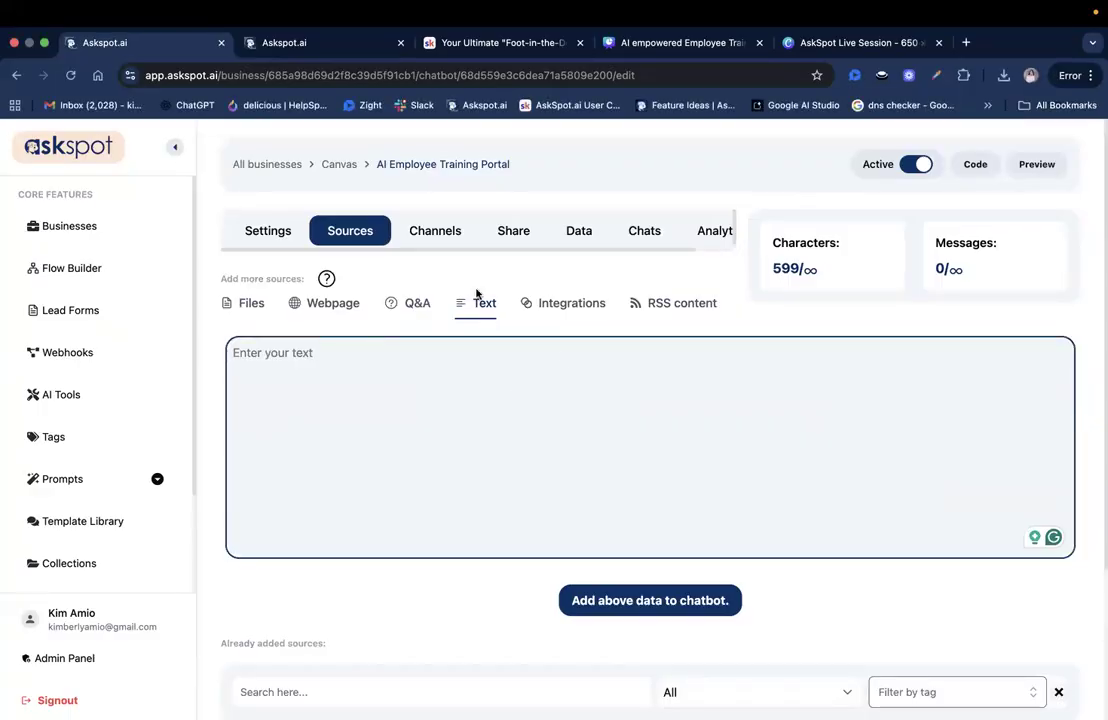
pyautogui.press('super+v')
pyautogui.scroll(10, 477, 405)
pyautogui.click(620, 595)
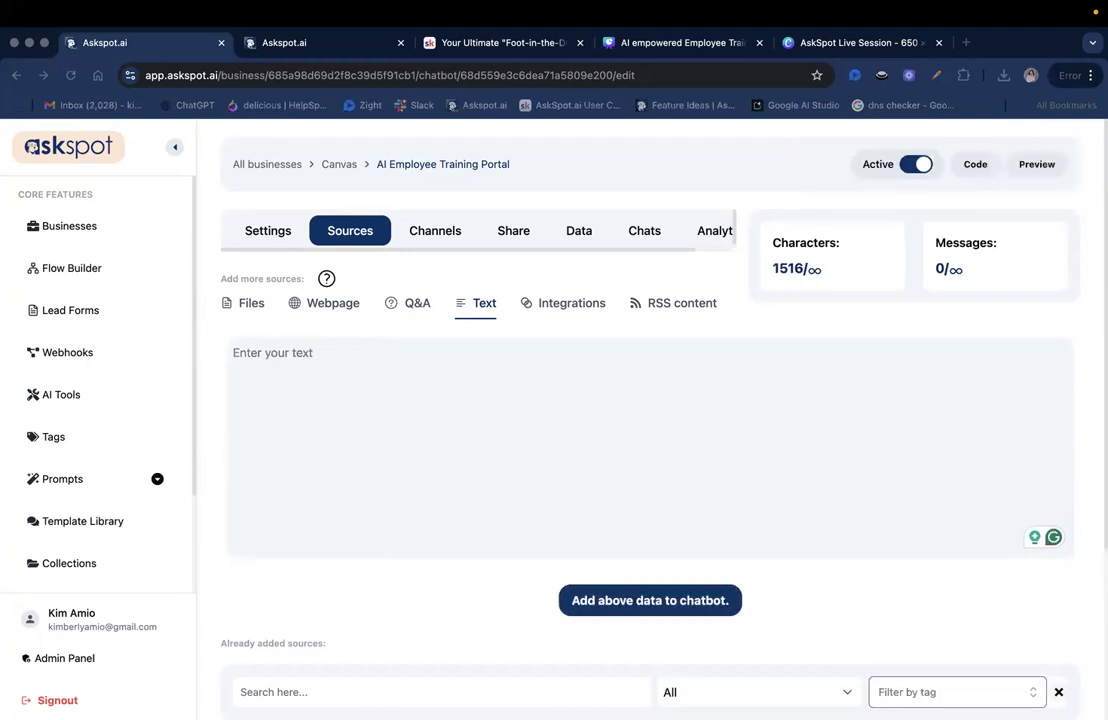
# Add the opening and closing checklists as a text source.
pyautogui.click(410, 391)
pyautogui.press('super+v')
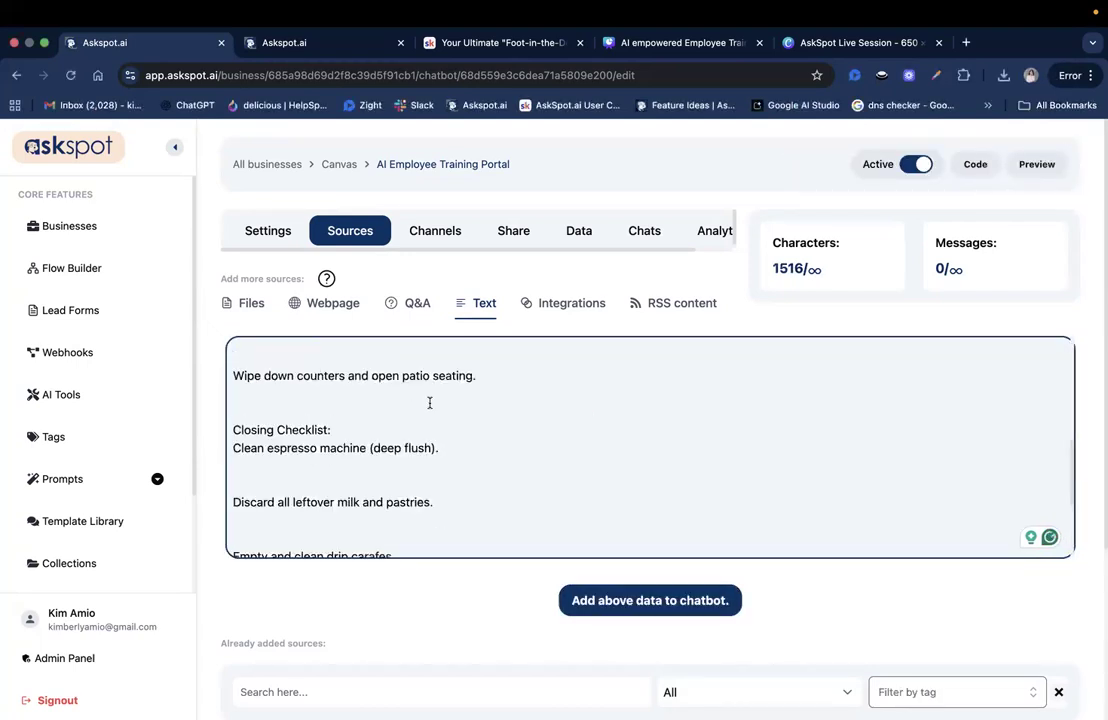
pyautogui.scroll(5, 307, 365)
pyautogui.tripleClick(284, 352)
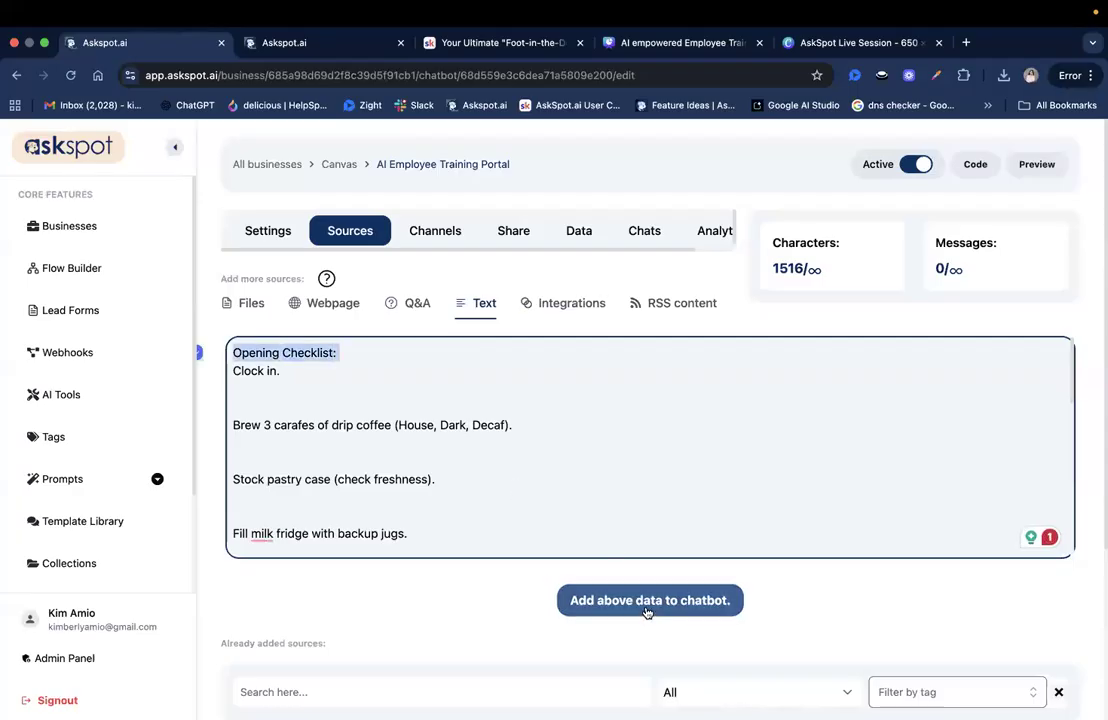
pyautogui.click(652, 604)
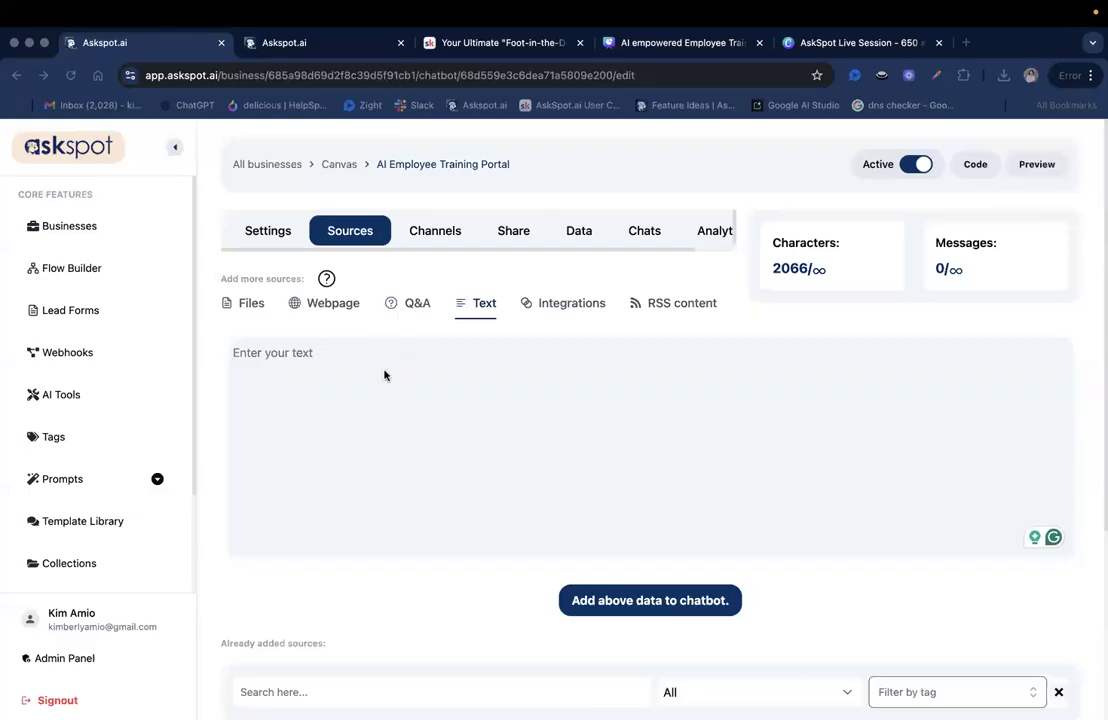
# Add the standard drink recipes as a text source.
pyautogui.click(544, 435)
pyautogui.hotkey('ctrl', 'v')
pyautogui.scroll(5, 322, 352)
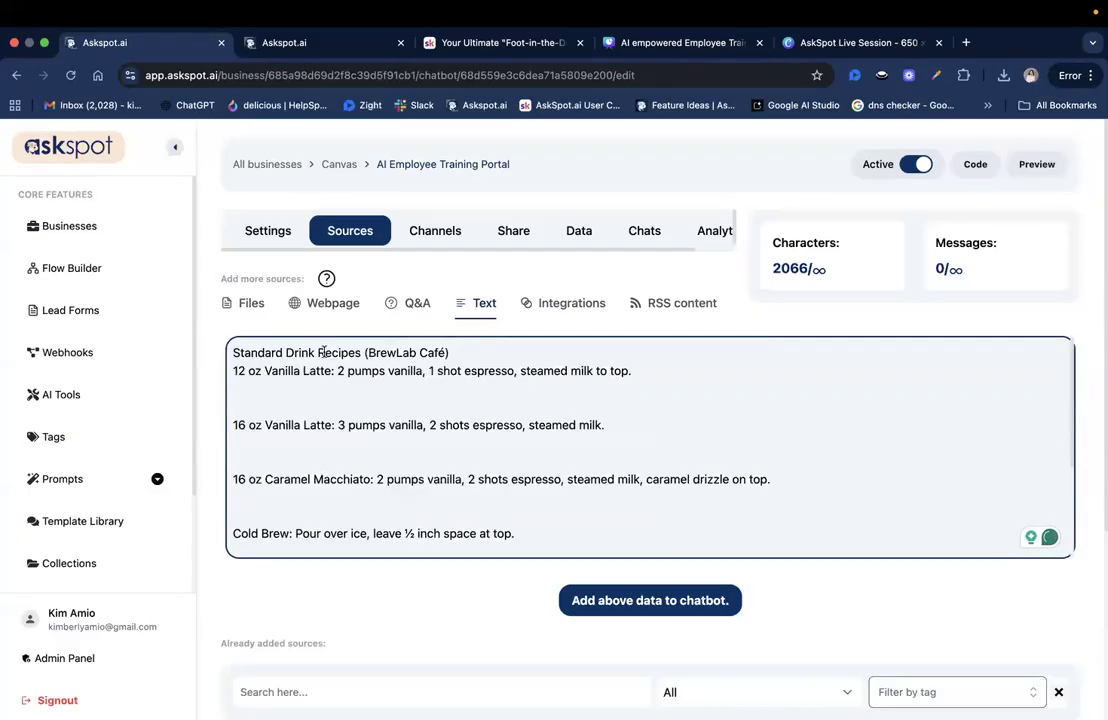
pyautogui.click(636, 600)
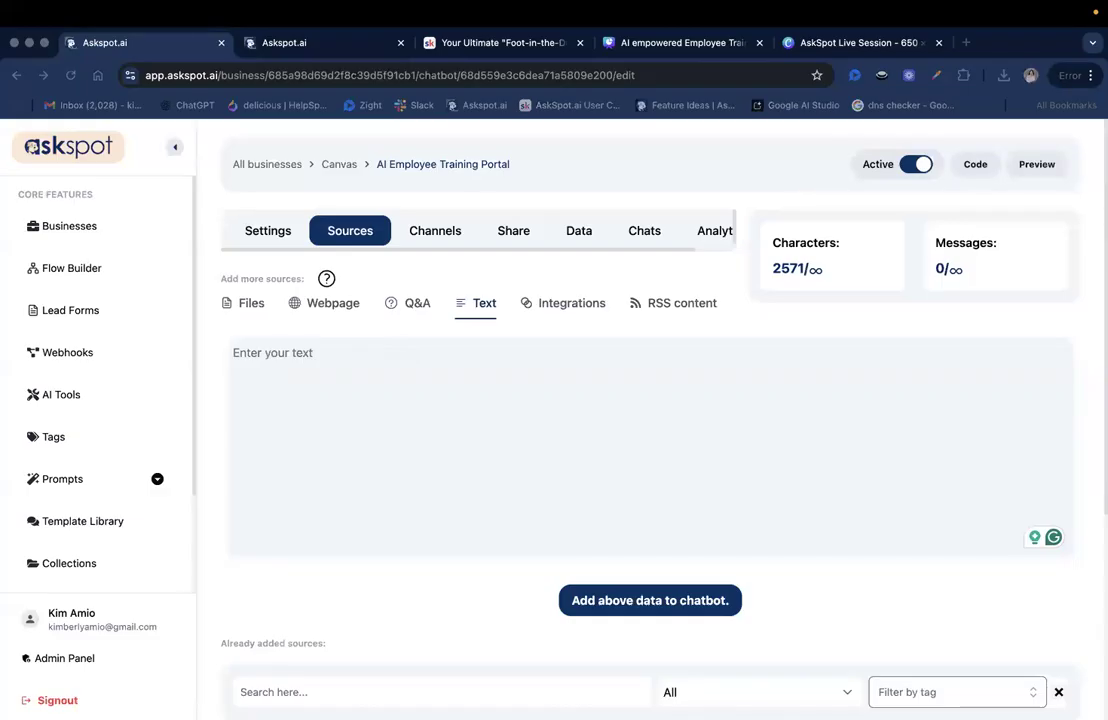
# Add the Wi-Fi, POS and refund notes, then check the sources table totals 3034 characters.
pyautogui.click(354, 356)
pyautogui.press('super+v')
pyautogui.scroll(10, 396, 418)
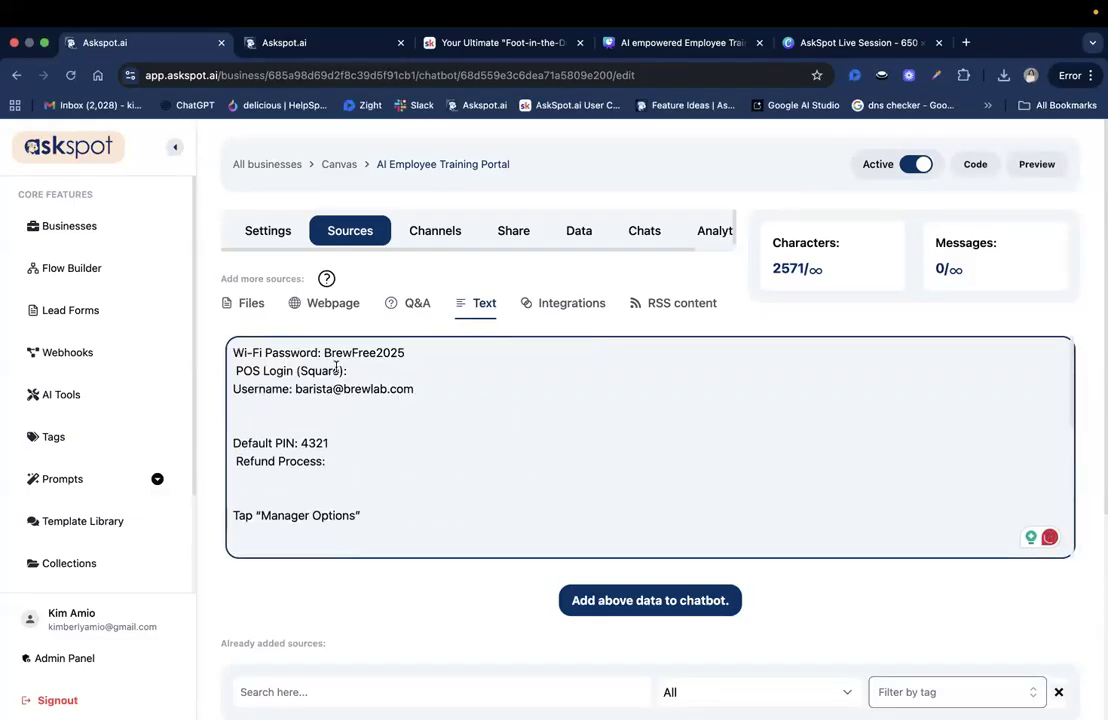
pyautogui.click(650, 600)
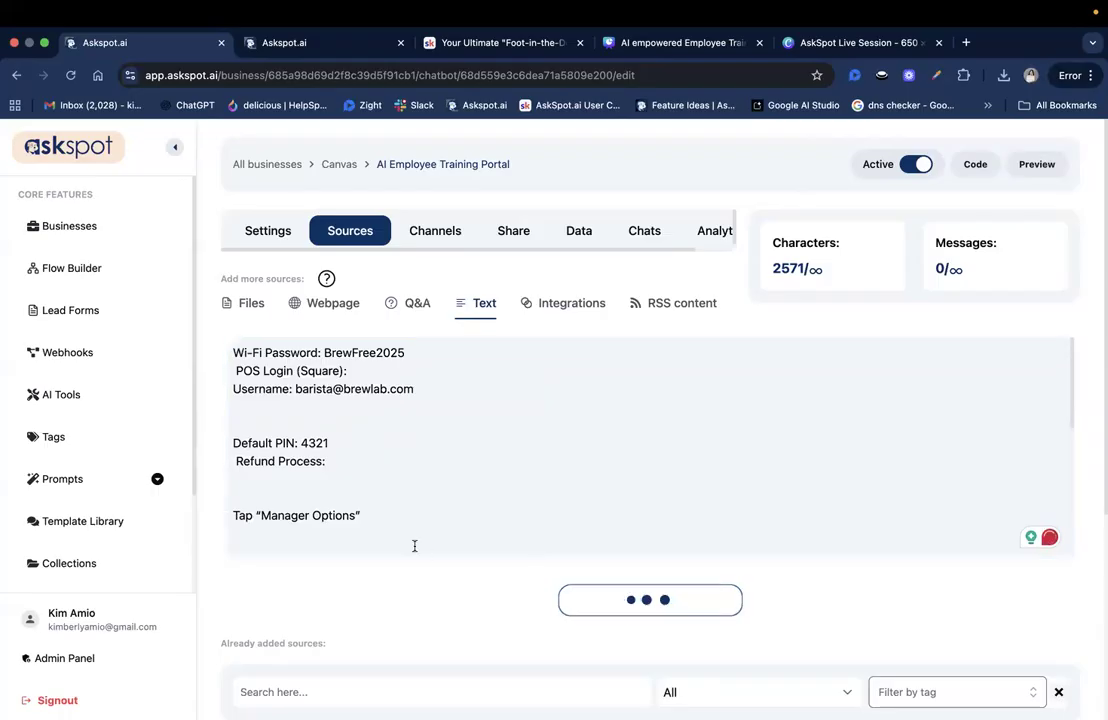
pyautogui.scroll(-1, 414, 546)
pyautogui.scroll(-2, 414, 546)
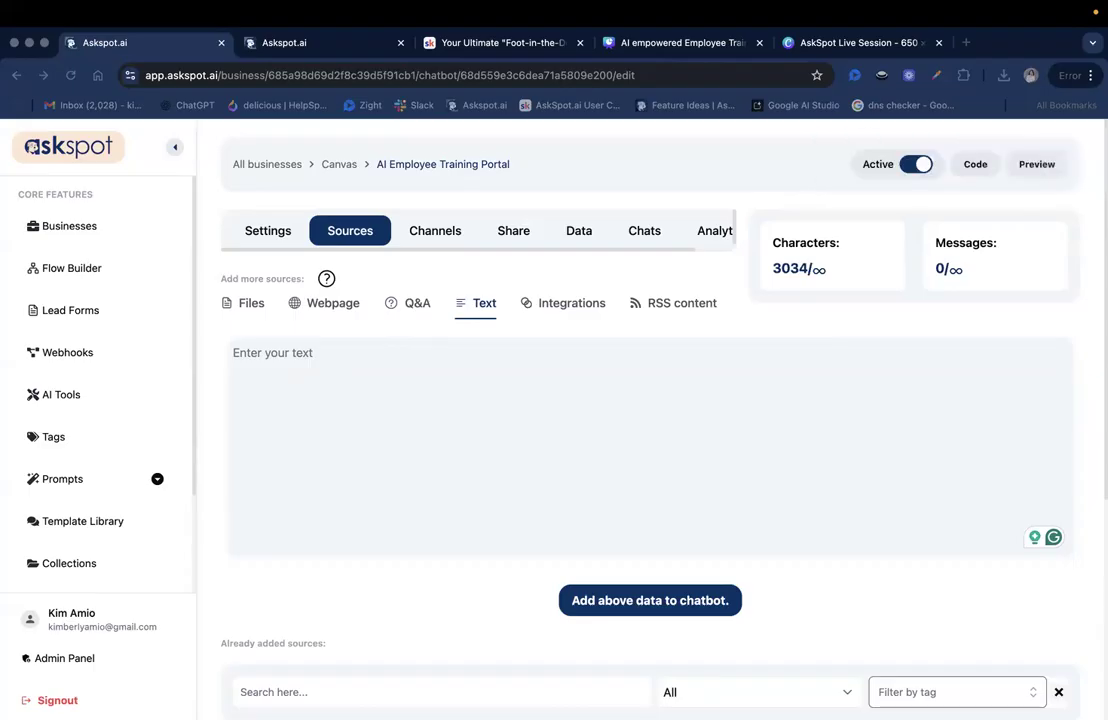
pyautogui.scroll(-4, 304, 375)
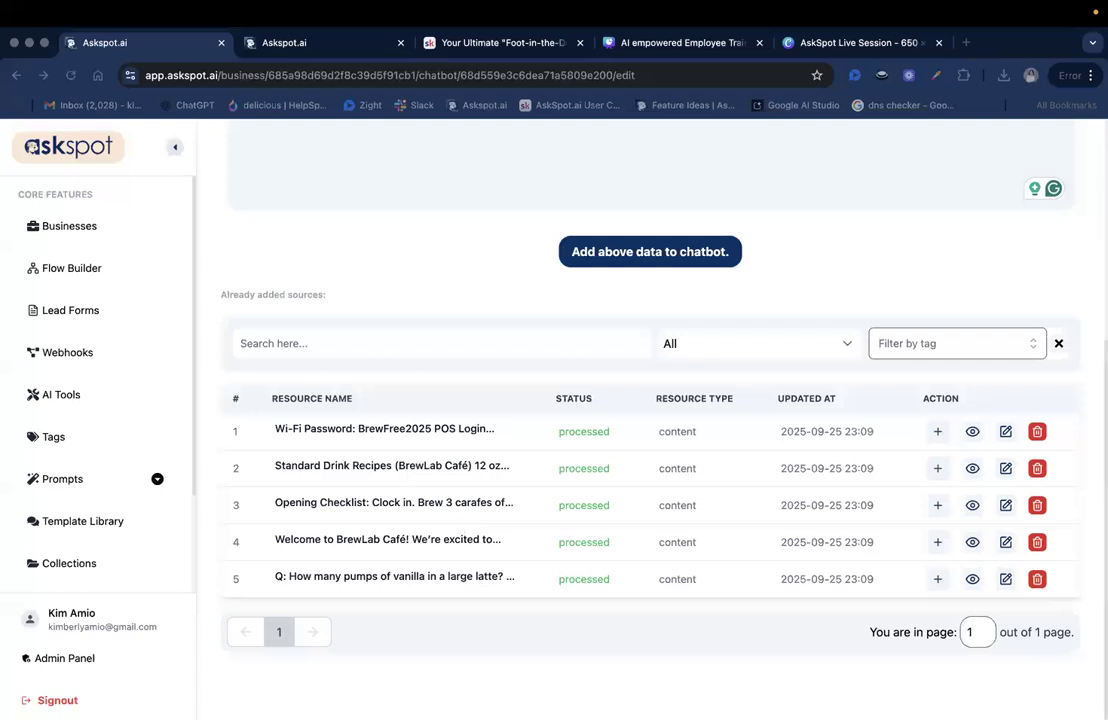
pyautogui.scroll(4, 505, 318)
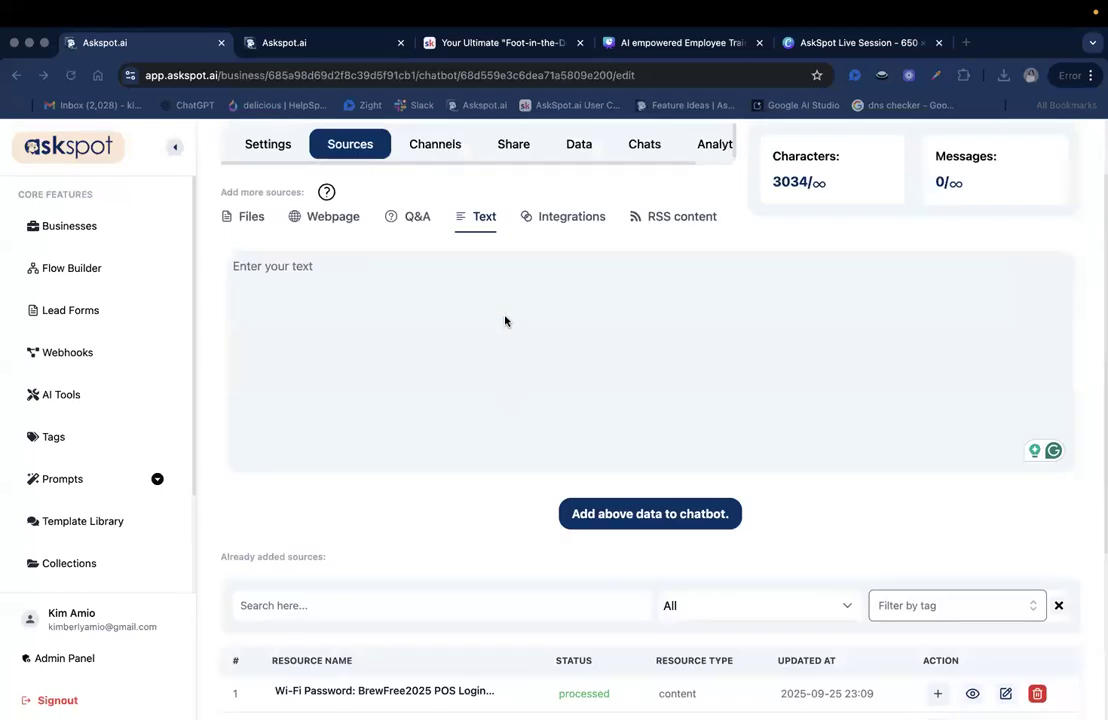
# Open the chatbot's Settings and review the Chat section's integrated tools, headline and welcome message.
pyautogui.click(448, 236)
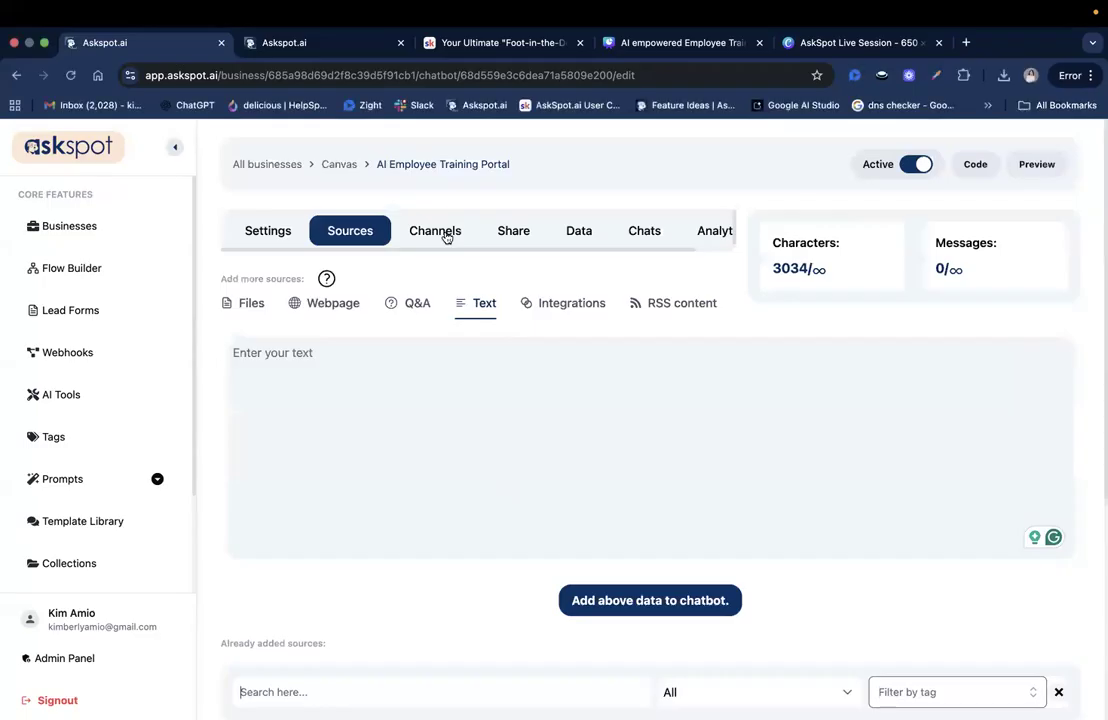
pyautogui.click(448, 236)
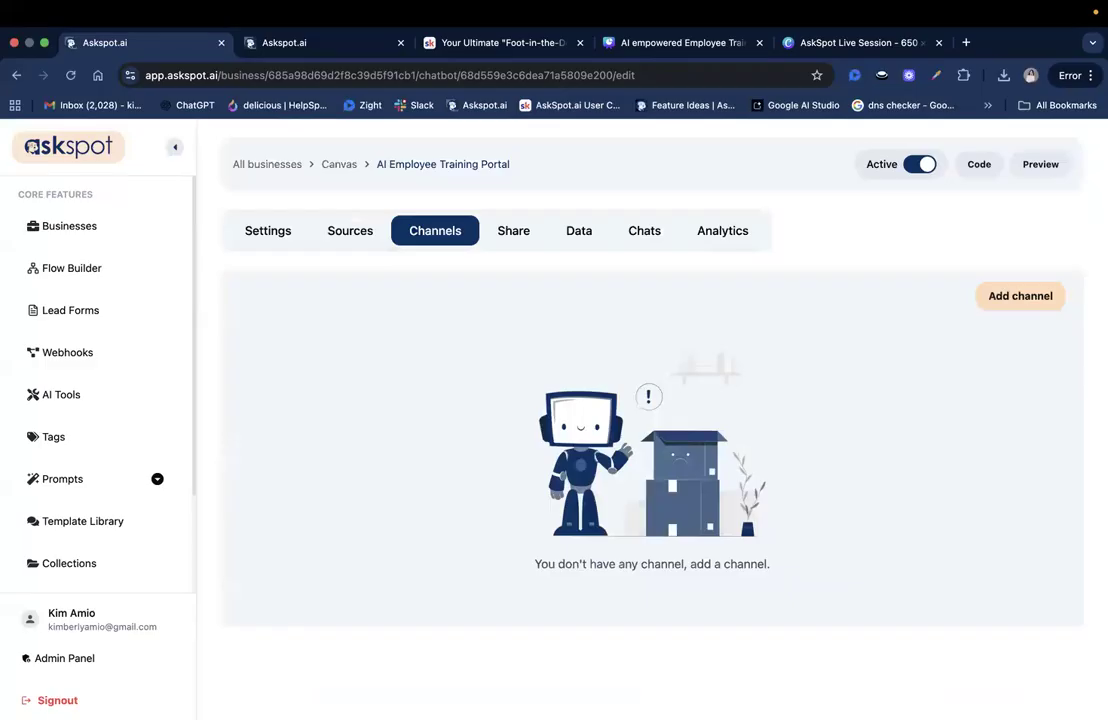
pyautogui.click(352, 229)
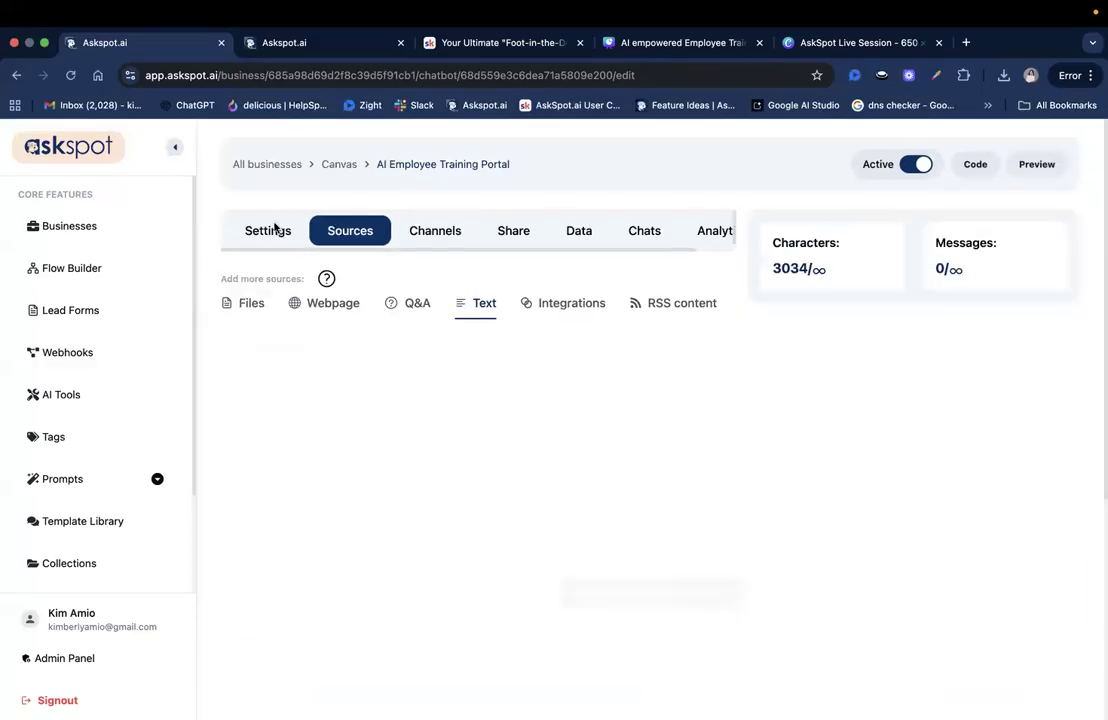
pyautogui.click(272, 228)
pyautogui.scroll(-1, 470, 350)
pyautogui.click(378, 356)
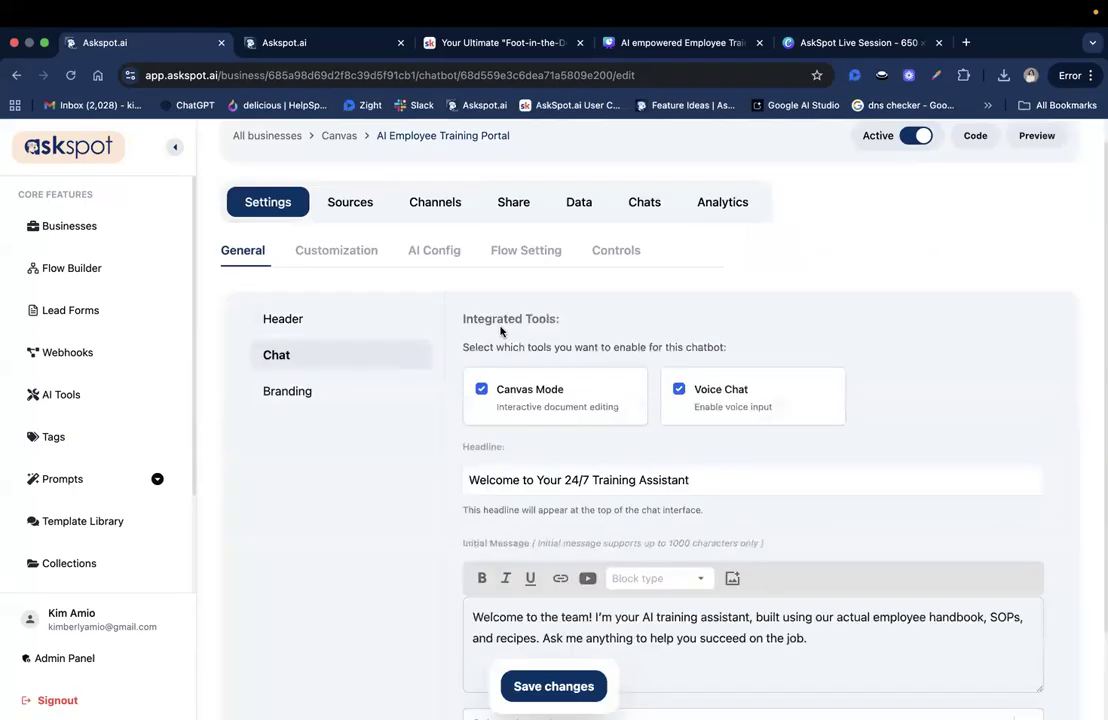
pyautogui.scroll(-2, 871, 445)
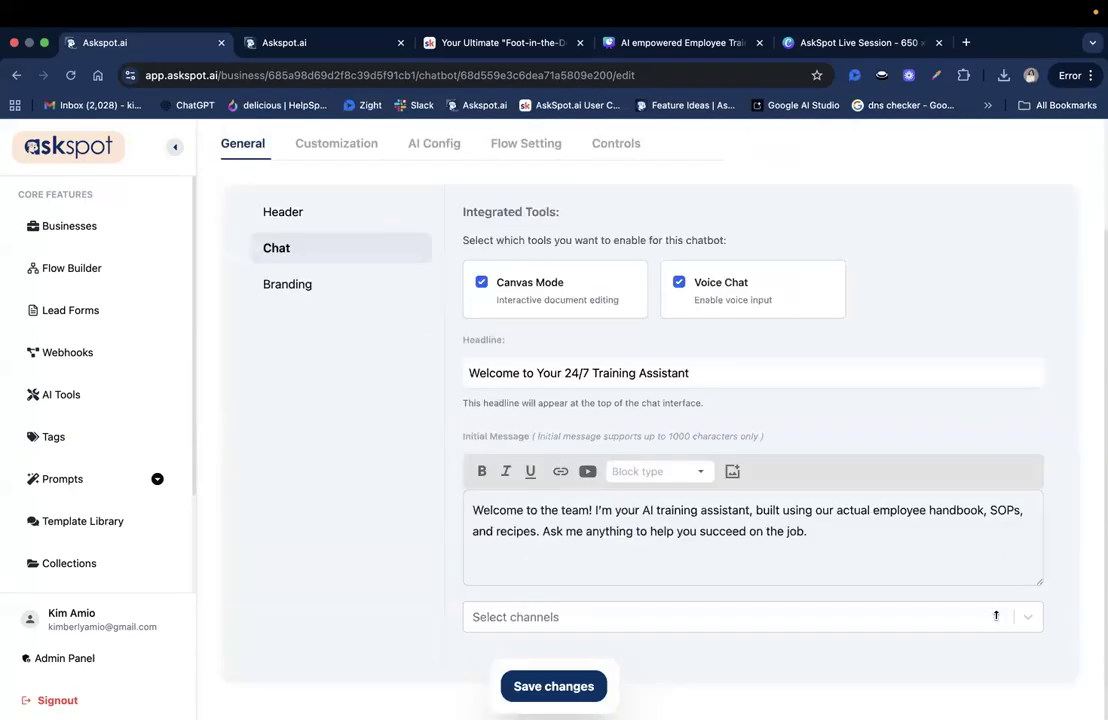
pyautogui.scroll(1, 996, 615)
pyautogui.moveTo(586, 540); pyautogui.dragTo(752, 566)
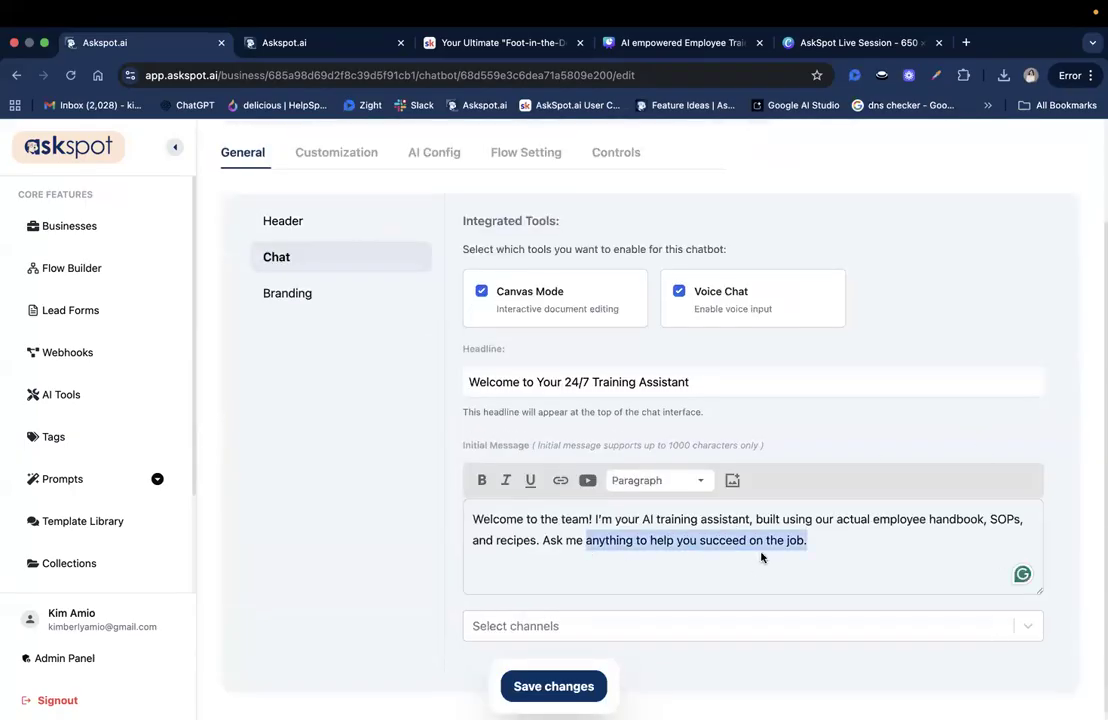
pyautogui.click(815, 540)
pyautogui.scroll(-1, 815, 540)
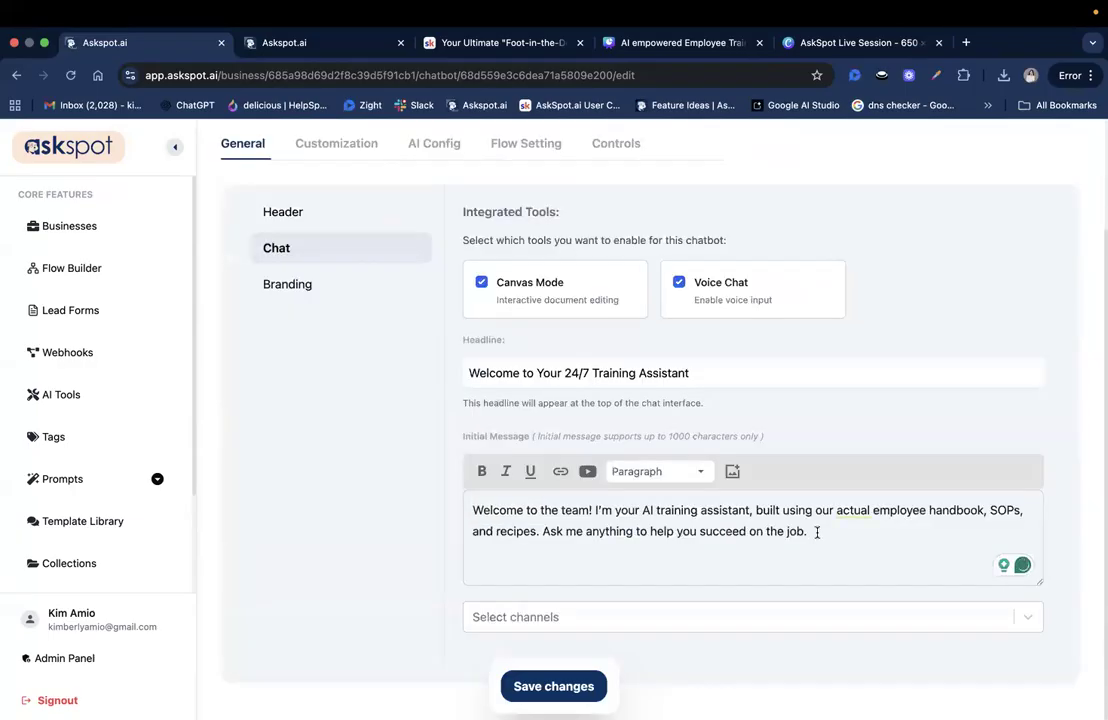
pyautogui.scroll(3, 569, 220)
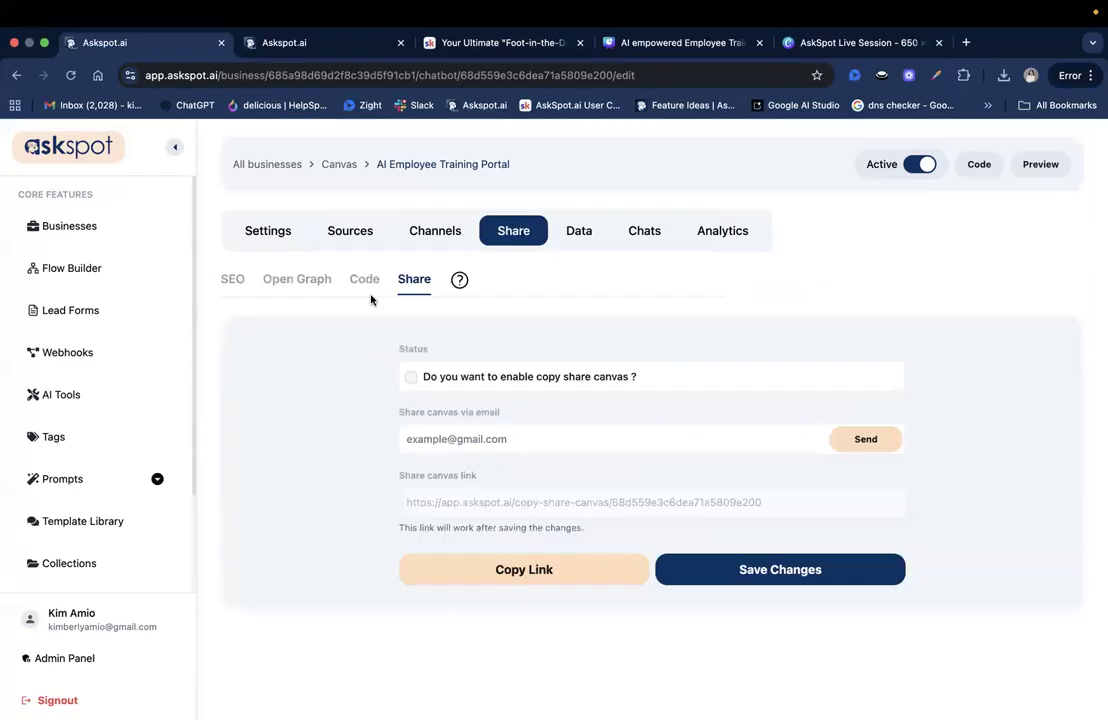
# Set the SEO title to 'AI Training Assistant for New Hires' and paste in the description.
pyautogui.click(232, 279)
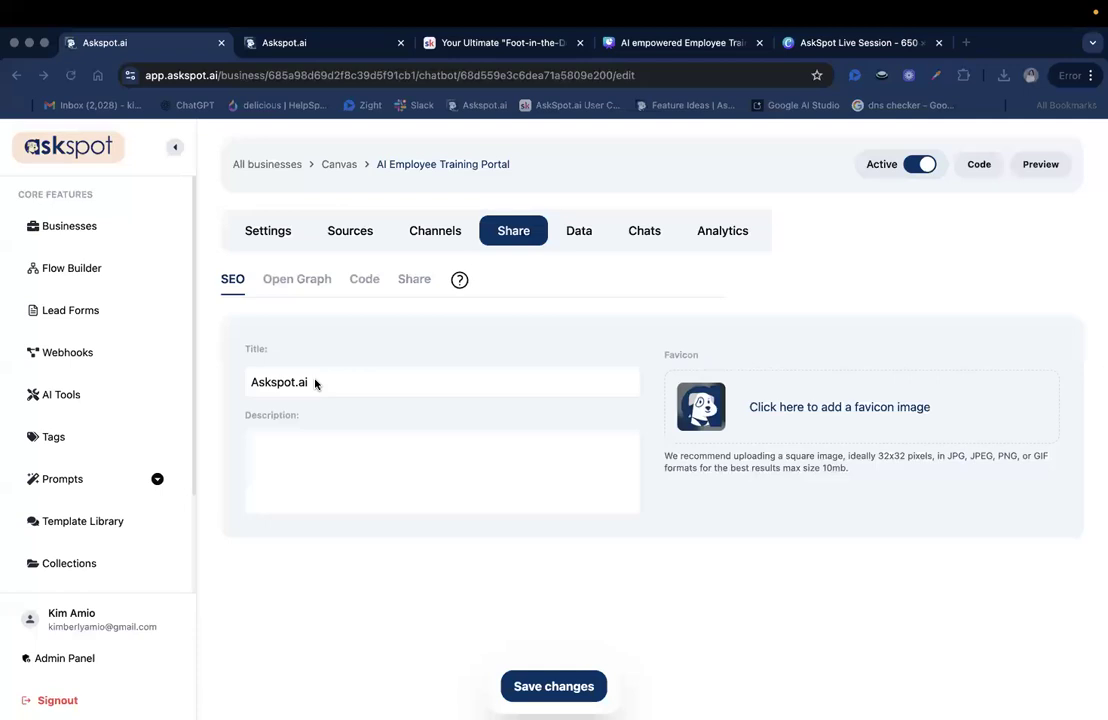
pyautogui.tripleClick(351, 381)
pyautogui.write('AI Training Assistant for New Hires')
pyautogui.moveTo(253, 377); pyautogui.dragTo(420, 381)
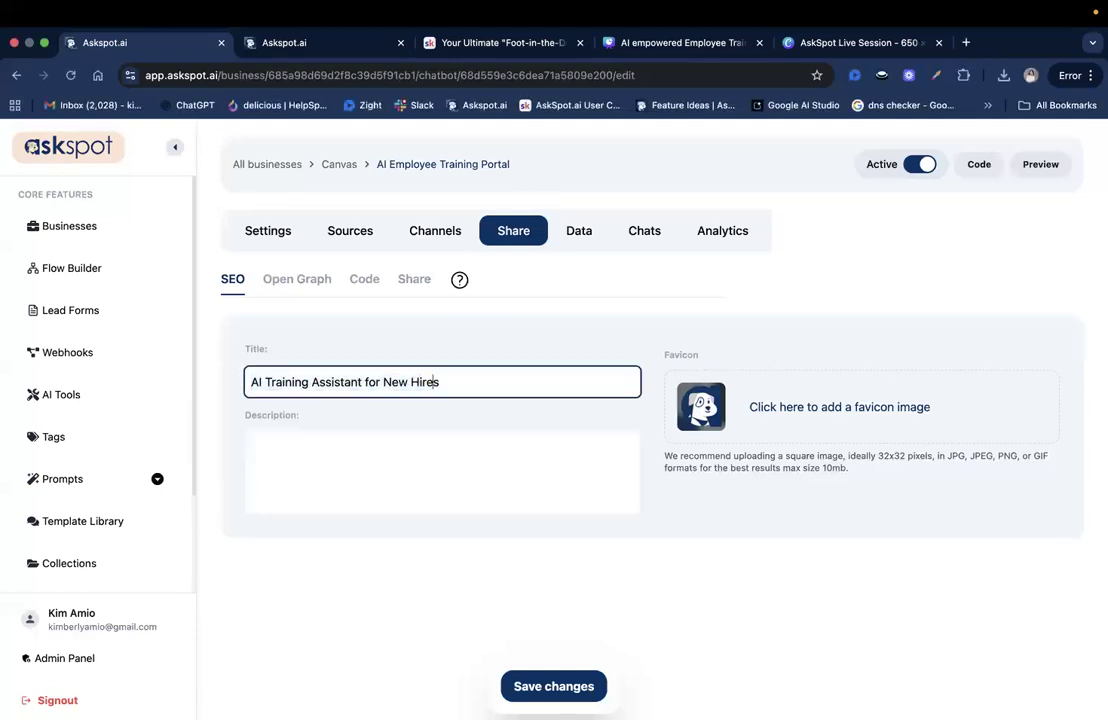
pyautogui.click(276, 444)
pyautogui.write('Instantly train new employees with a 24/7 AI assistant based on your real company policies and SOPs.')
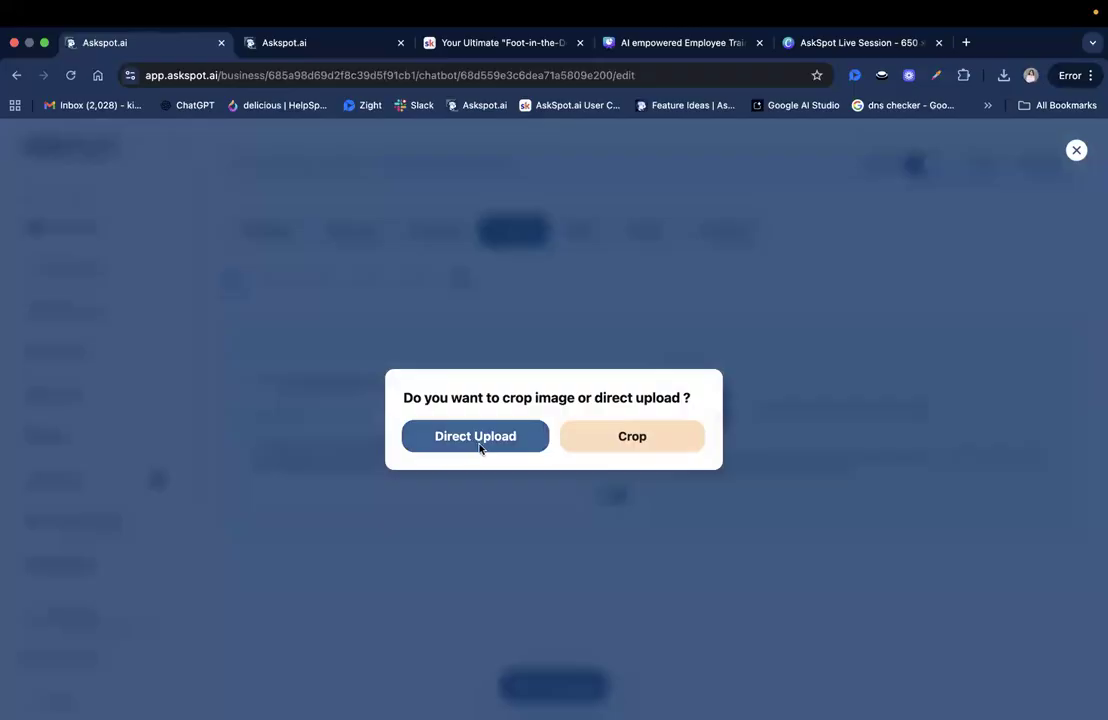
# Upload the lightbulb logo PNG as the favicon and save the SEO settings.
pyautogui.click(479, 445)
pyautogui.click(453, 339)
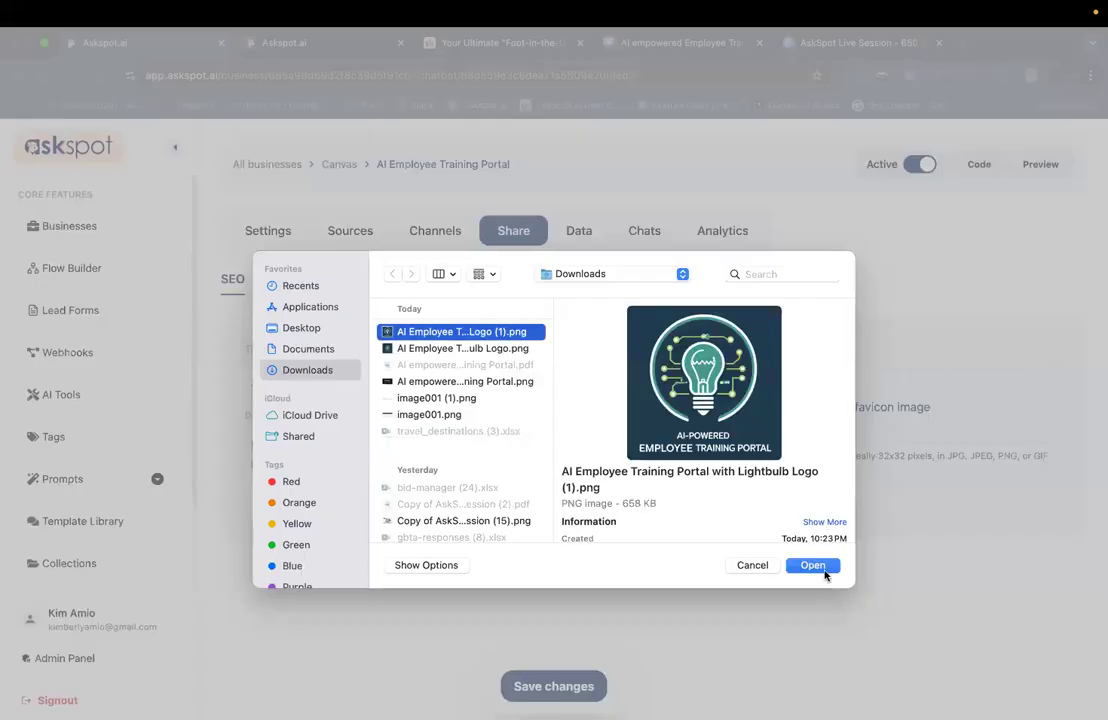
pyautogui.click(824, 567)
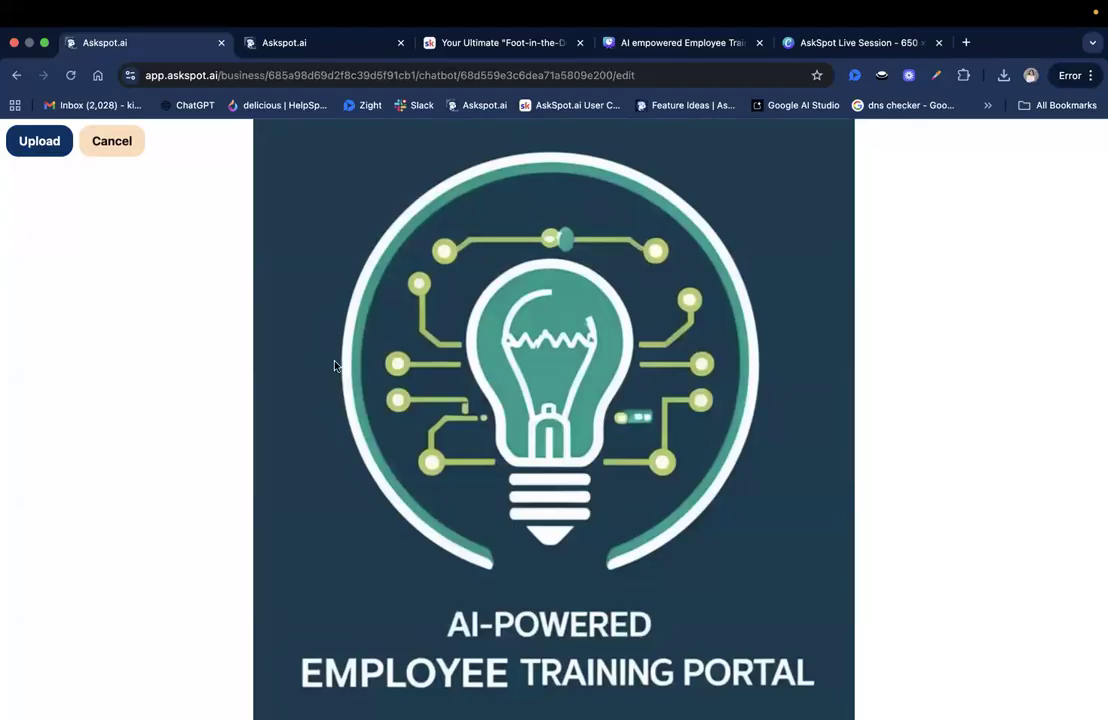
pyautogui.click(50, 150)
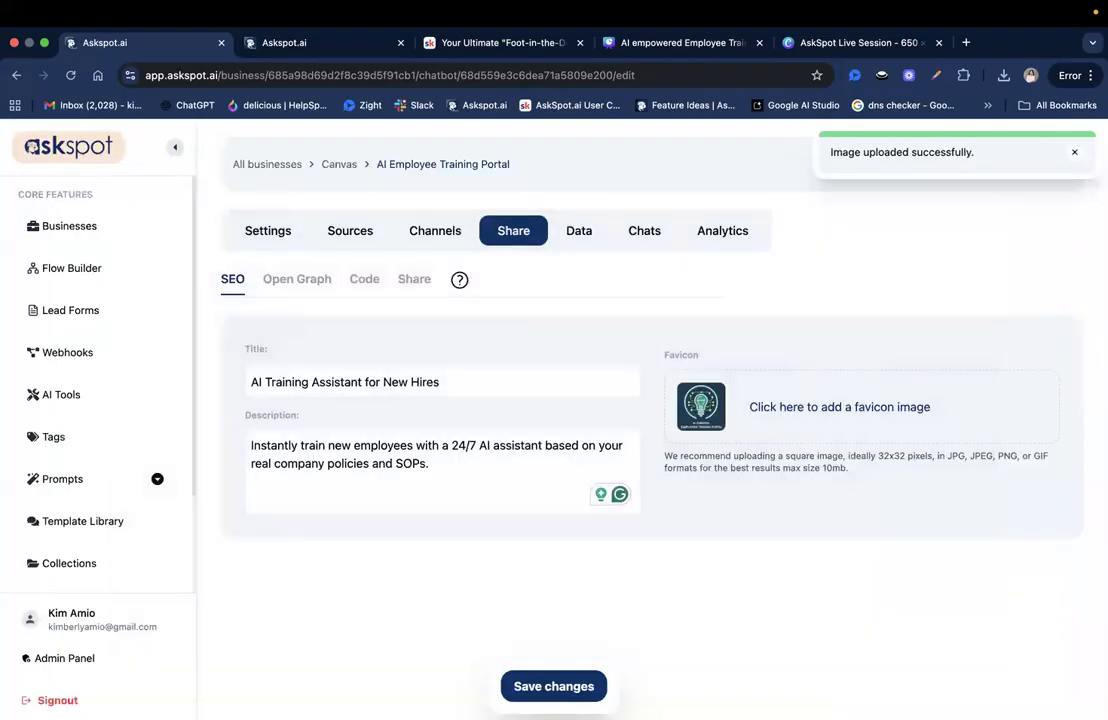
pyautogui.click(541, 686)
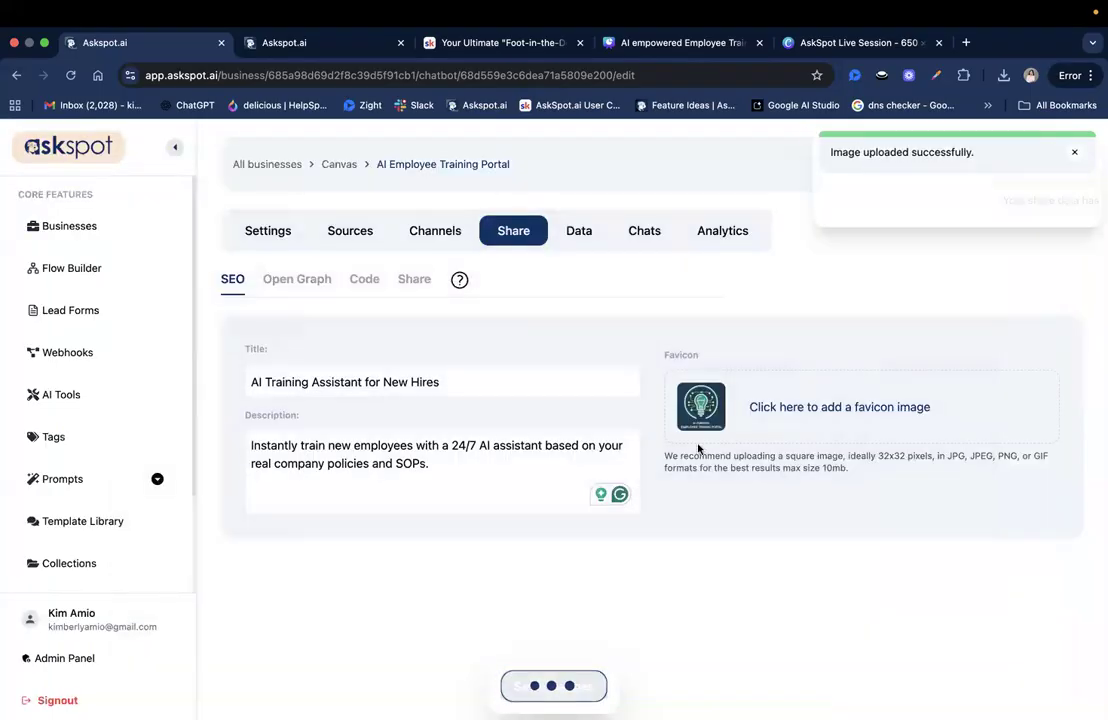
pyautogui.click(297, 279)
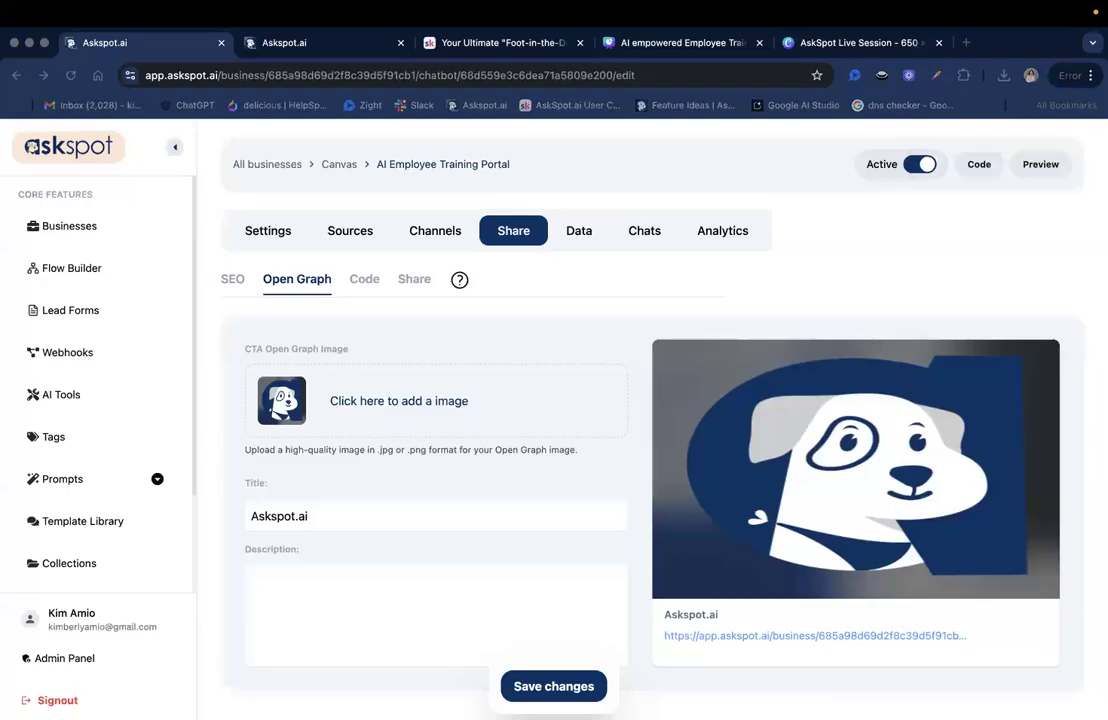
# Set the Open Graph title to 'Meet Your New AI-Powered Training Assistant'.
pyautogui.tripleClick(297, 545)
pyautogui.tripleClick(302, 515)
pyautogui.write('Meet Your New AI-Powered Training Assistant')
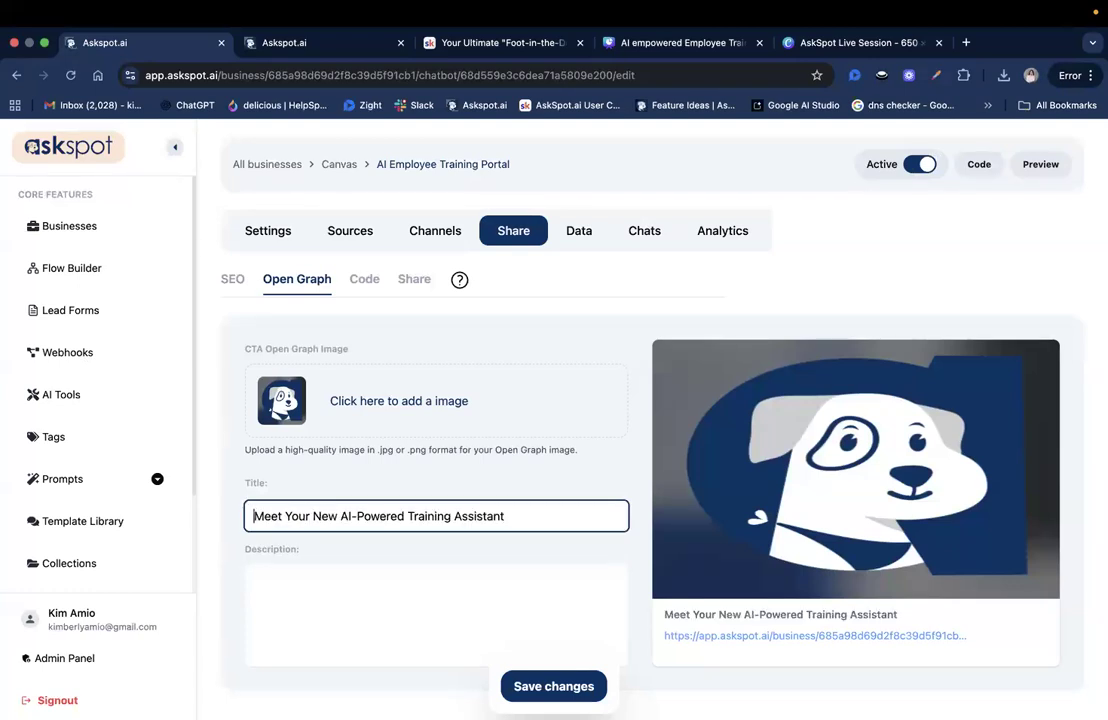
pyautogui.press('BackSpace')
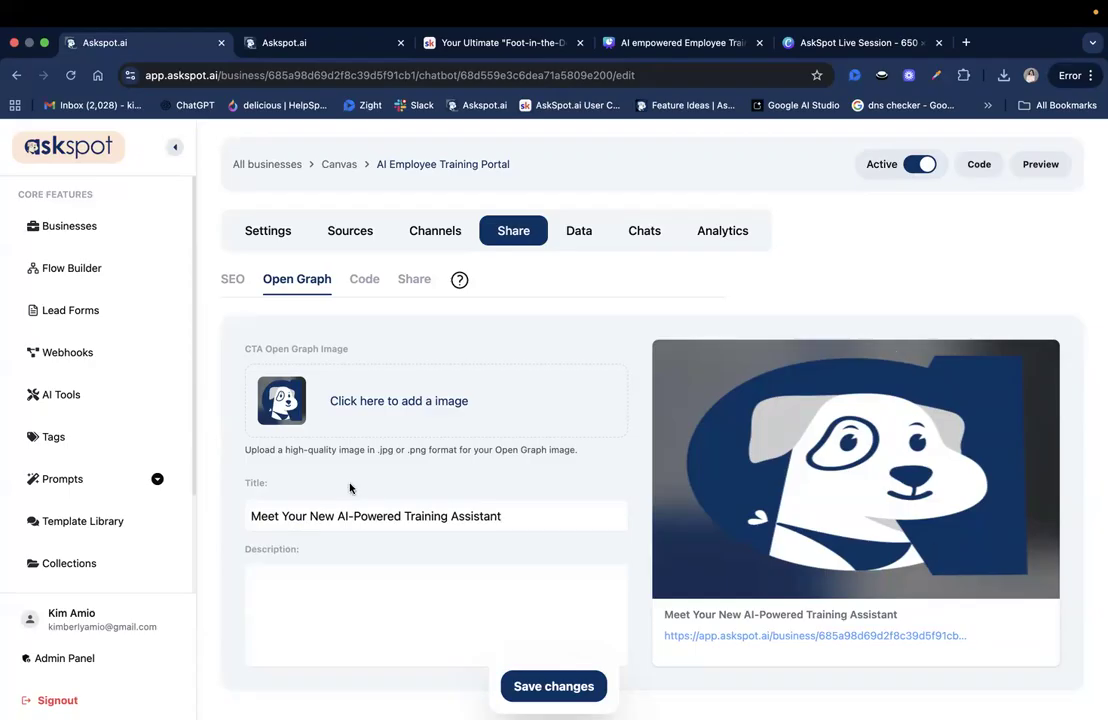
# Upload the 'Automating Training for Your Employee' portal PNG as the Open Graph image.
pyautogui.click(490, 333)
pyautogui.press('Down')
pyautogui.press('Down')
pyautogui.press('Down')
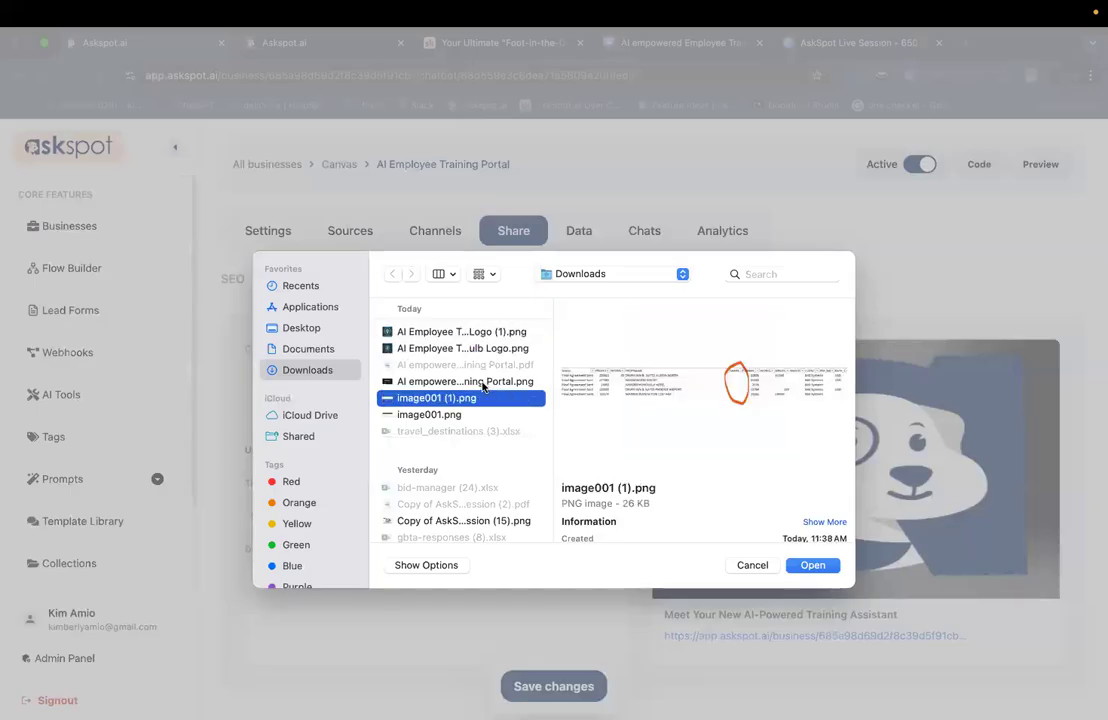
pyautogui.click(483, 383)
pyautogui.press('Return')
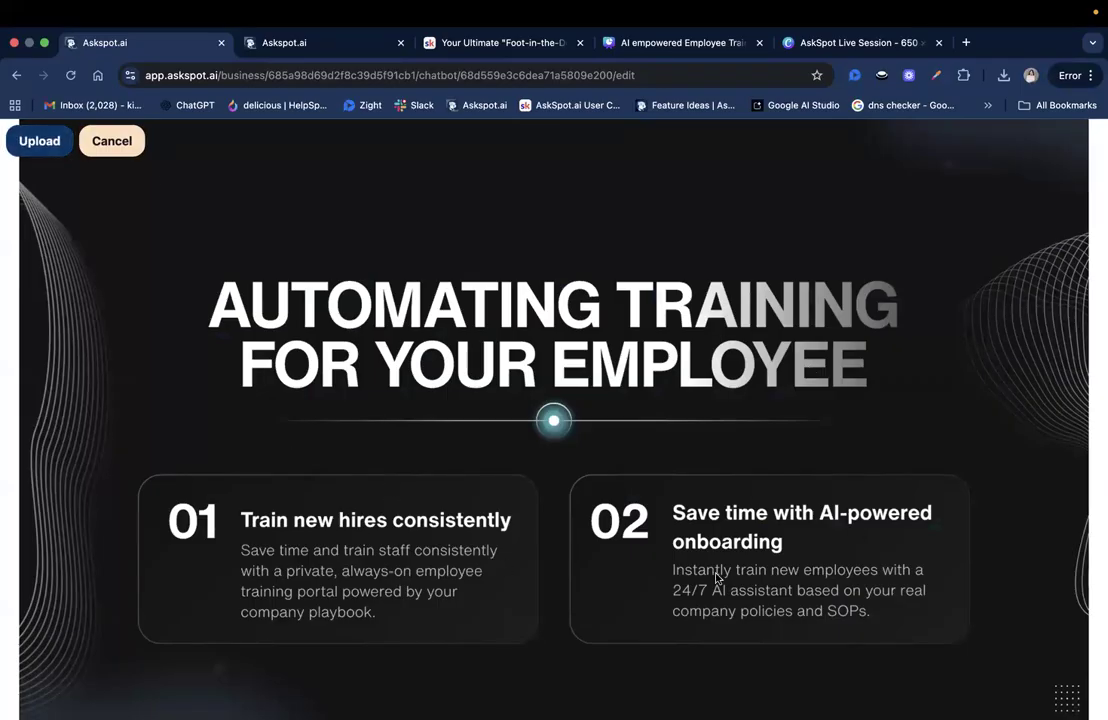
pyautogui.click(63, 153)
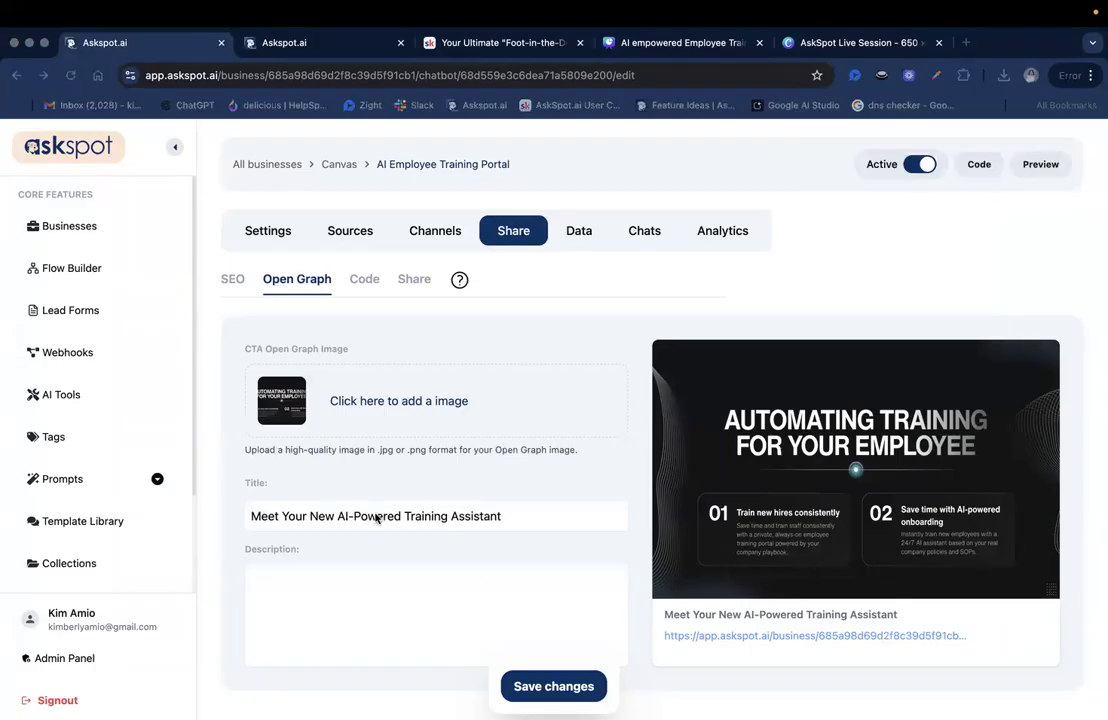
# Paste the always-on training portal description and save the Open Graph settings.
pyautogui.click(378, 579)
pyautogui.write('Save time and train staff consistently with a private, always-on employee training portal powered by your company playbook.')
pyautogui.click(603, 538)
pyautogui.click(300, 588)
pyautogui.click(376, 582)
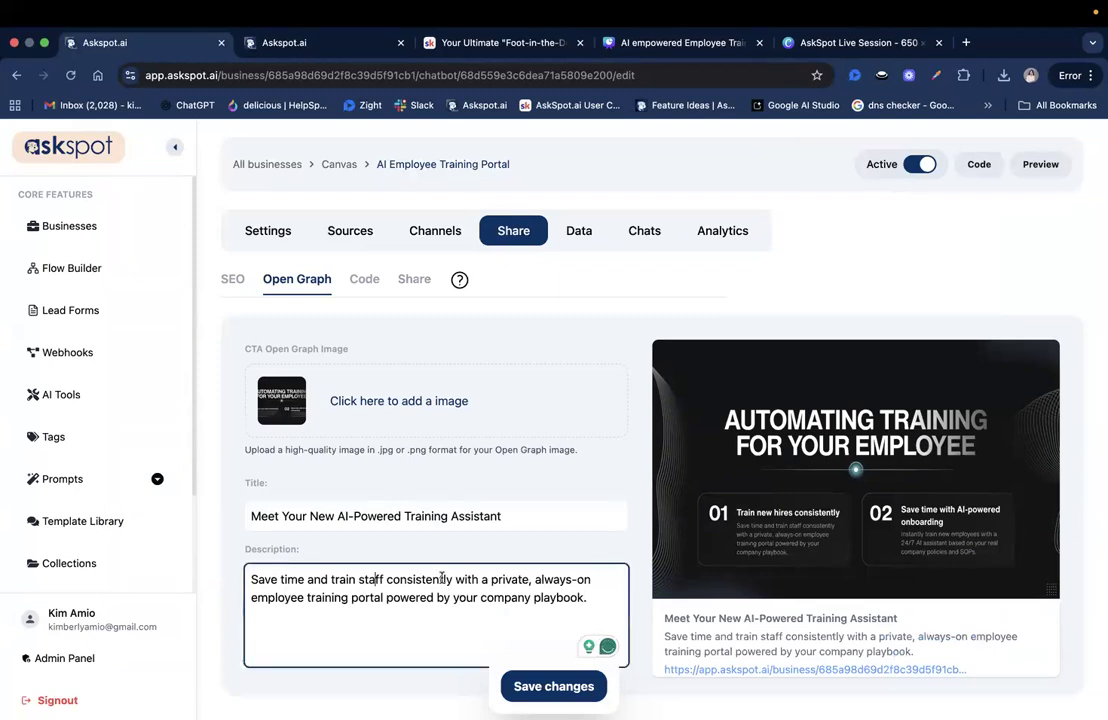
pyautogui.click(543, 581)
pyautogui.click(306, 597)
pyautogui.click(553, 686)
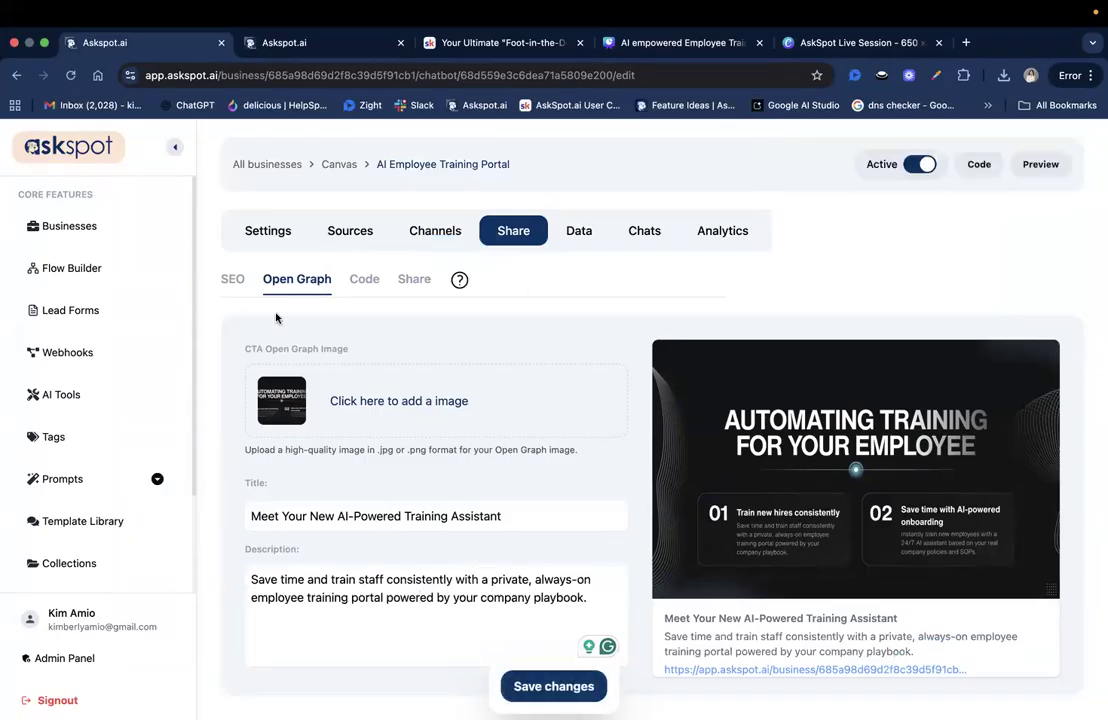
# In the chat preview, ask 'What's our allergy policy', 'What about tipping' and 'Opening checklist'.
pyautogui.click(1040, 164)
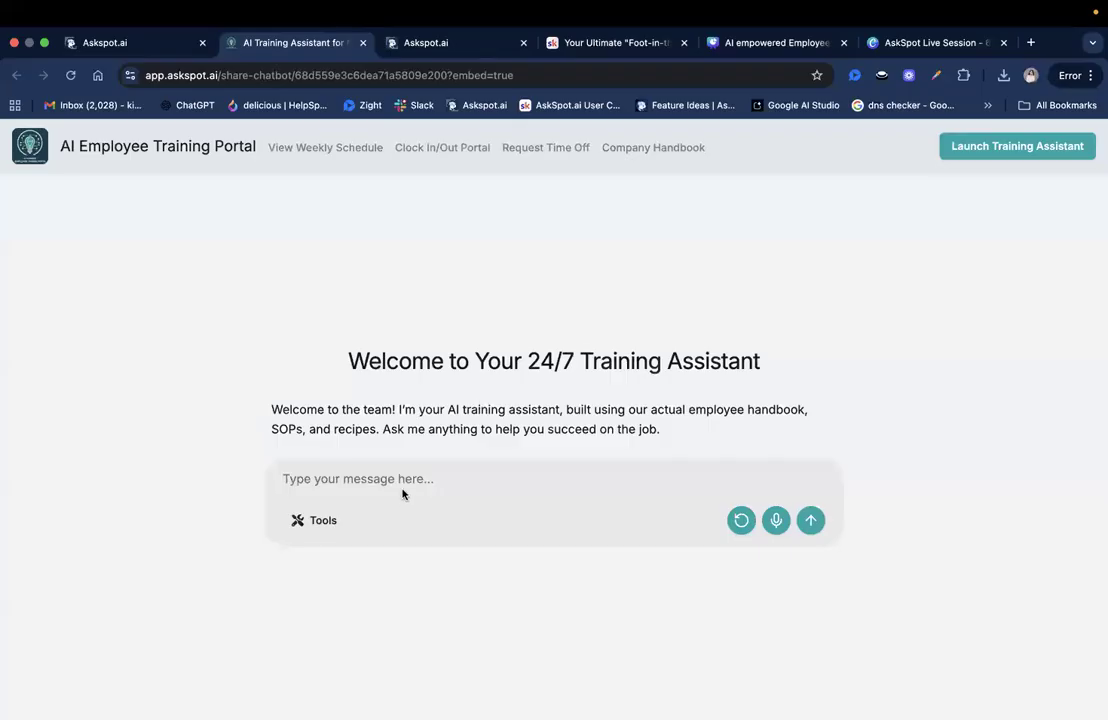
pyautogui.write("What's our ")
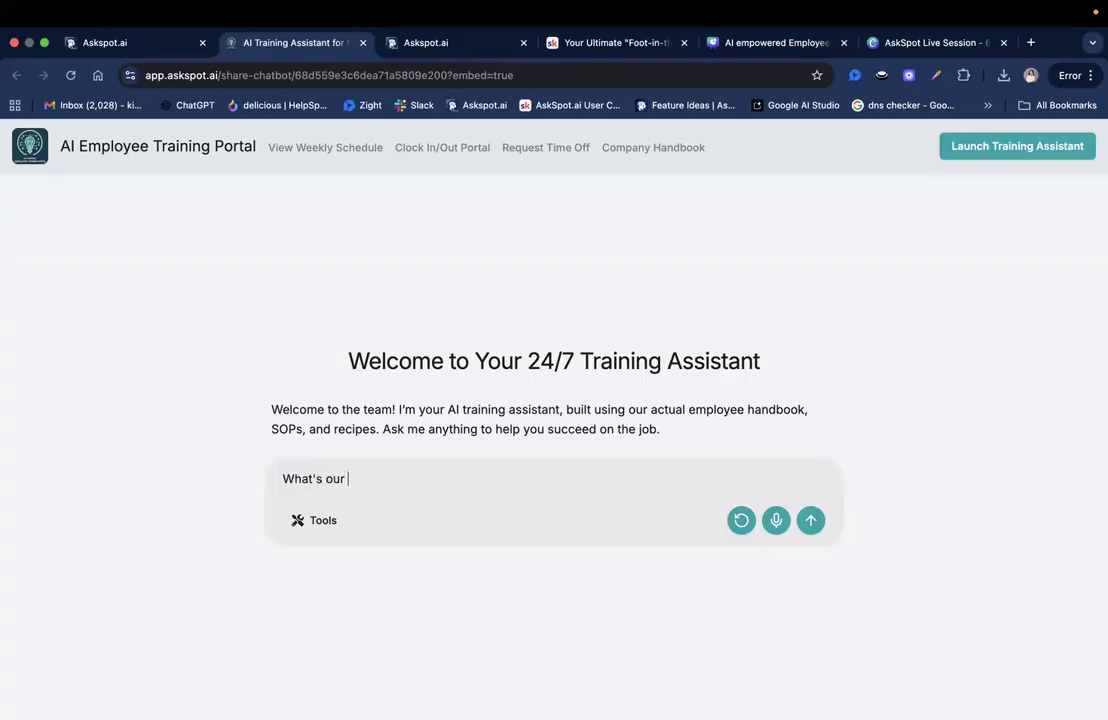
pyautogui.write('allergy policy?')
pyautogui.press('Return')
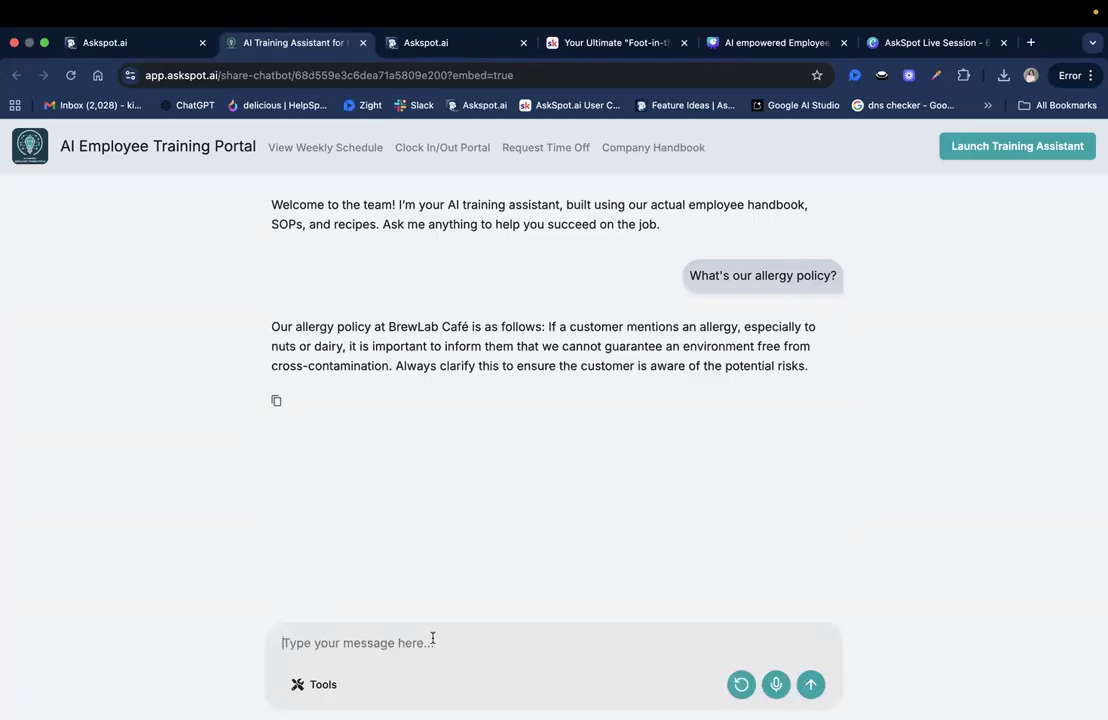
pyautogui.write('What about tipping')
pyautogui.press('Return')
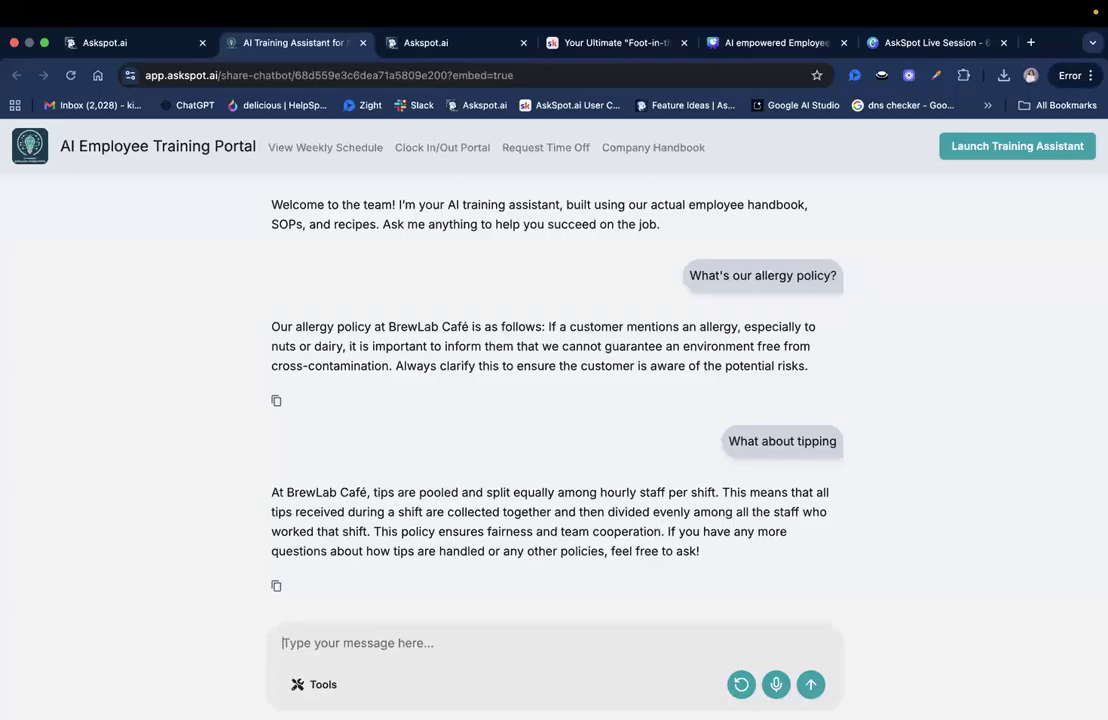
pyautogui.click(314, 645)
pyautogui.write('Op')
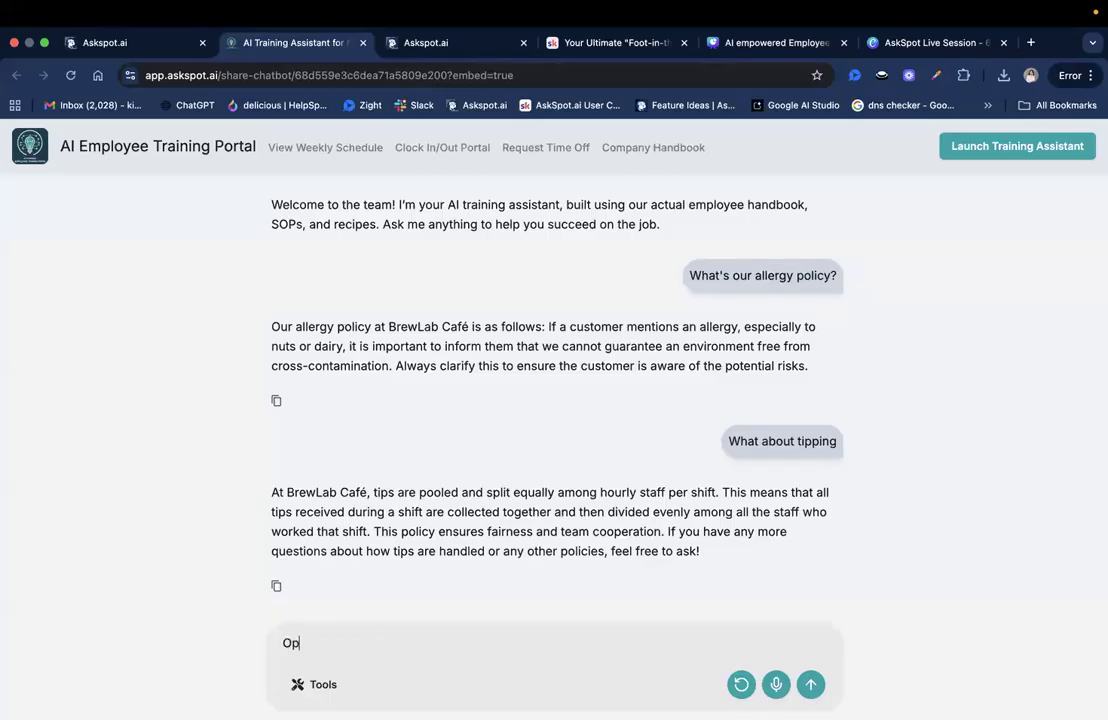
pyautogui.write('ening checklist')
pyautogui.press('Return')
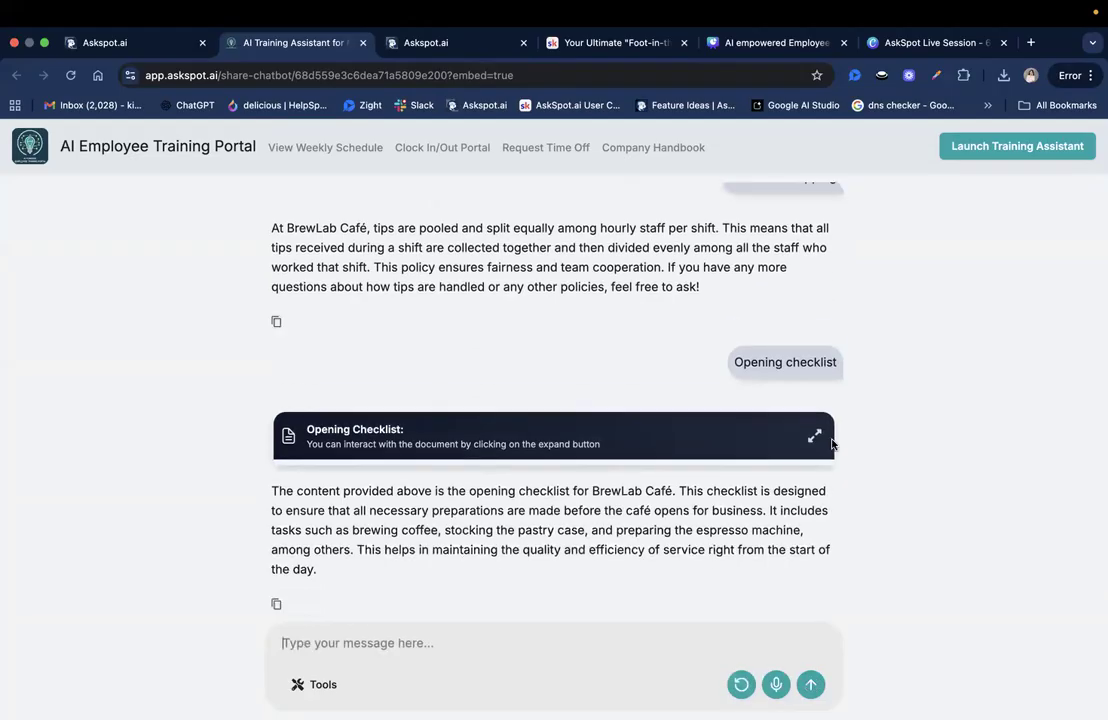
# Expand the Opening Checklist card into a full document and read through it.
pyautogui.click(814, 436)
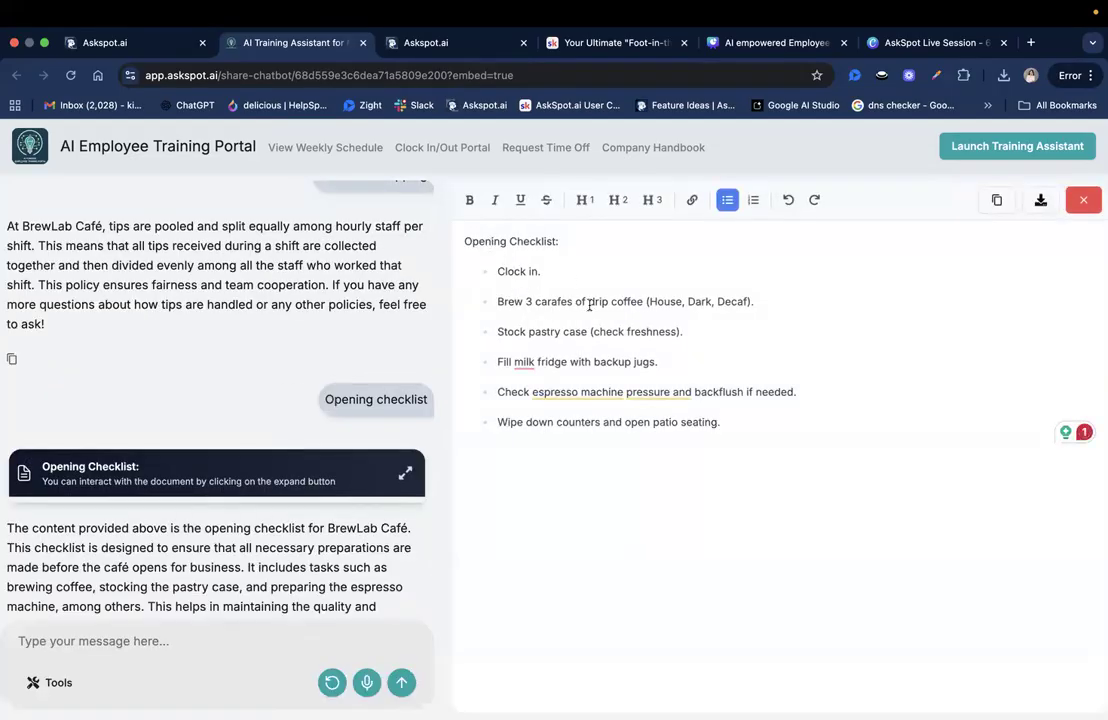
pyautogui.click(747, 412)
pyautogui.scroll(-2, 390, 416)
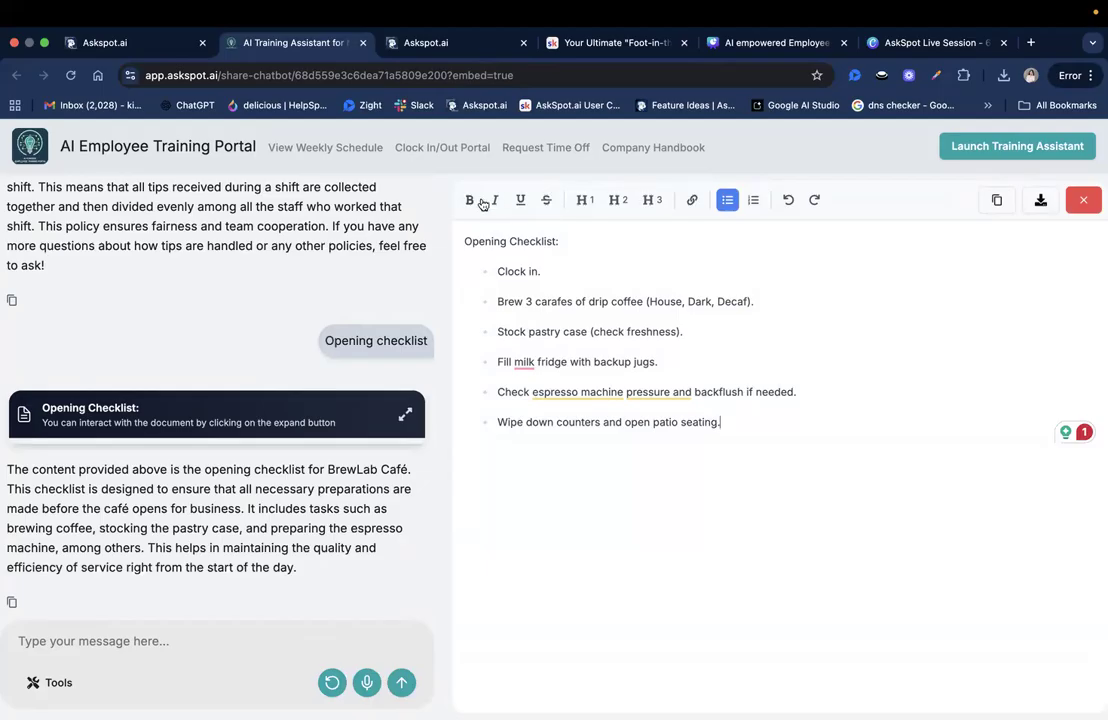
pyautogui.tripleClick(517, 241)
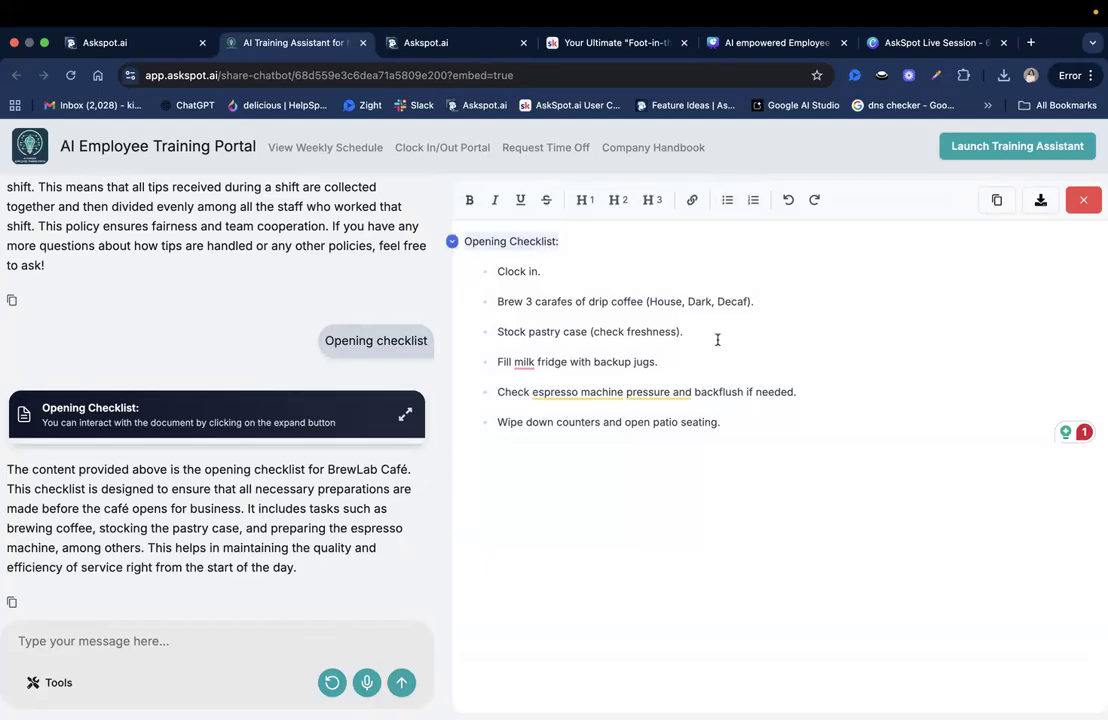
pyautogui.click(749, 417)
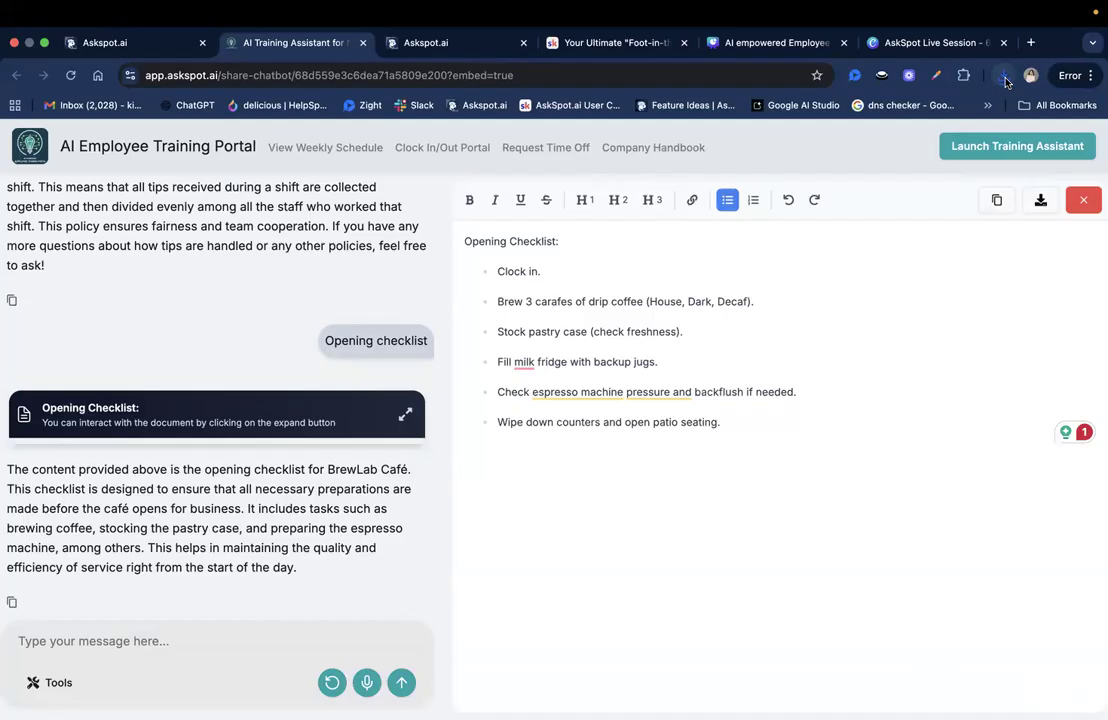
# Close the checklist document and switch to the AskSpot Live Session design in Canva.
pyautogui.click(1078, 200)
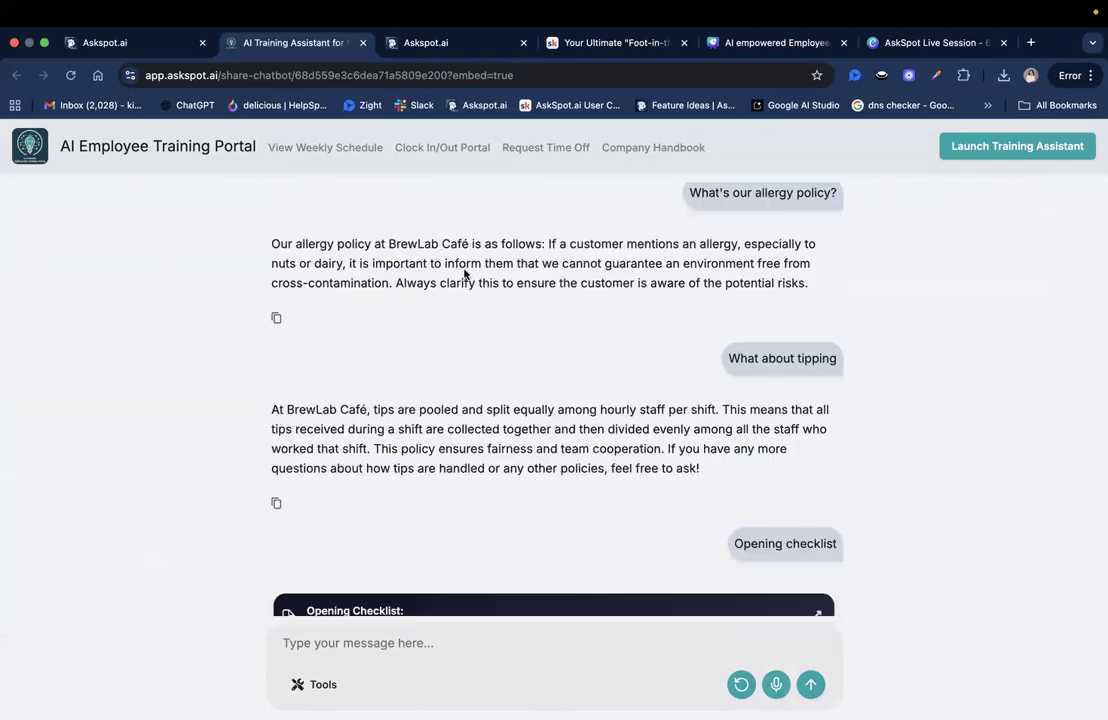
pyautogui.scroll(1, 464, 275)
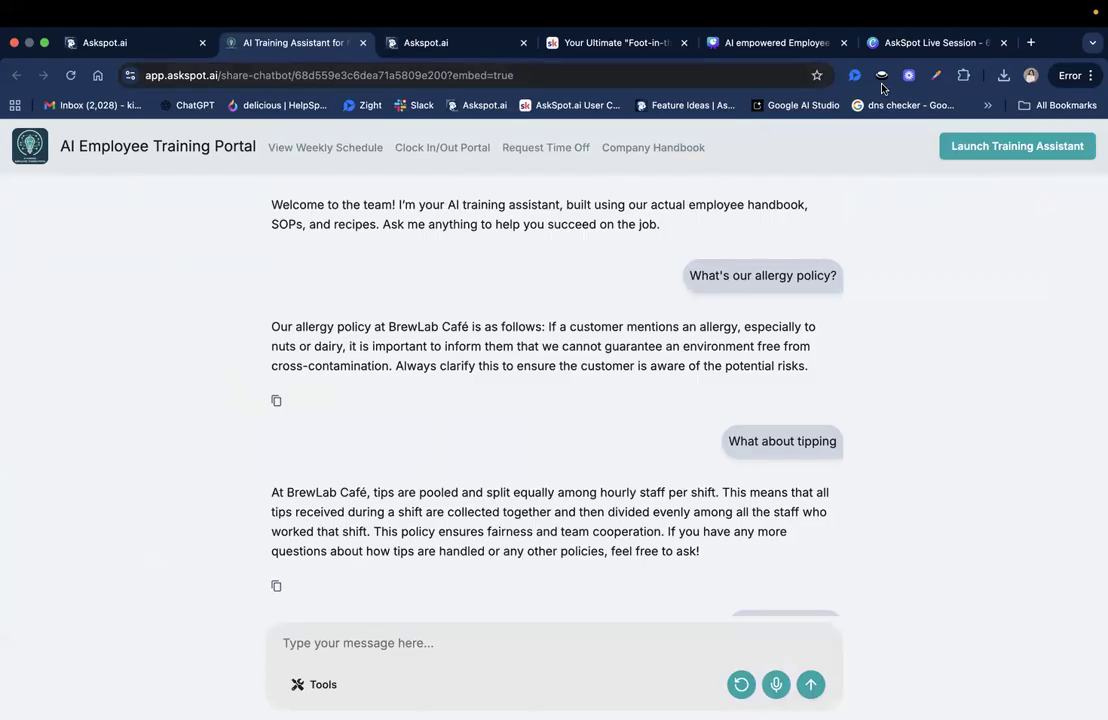
pyautogui.click(899, 43)
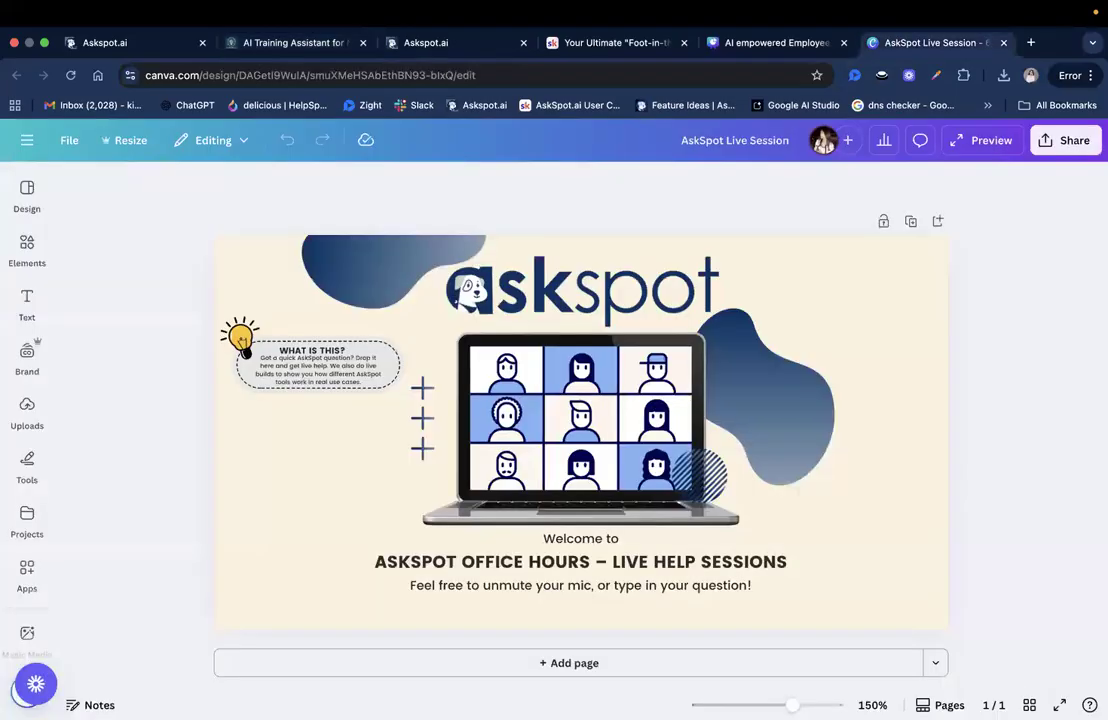
# Present the AskSpot Live Session slide full screen, then exit and return to the training portal chat.
pyautogui.click(1060, 705)
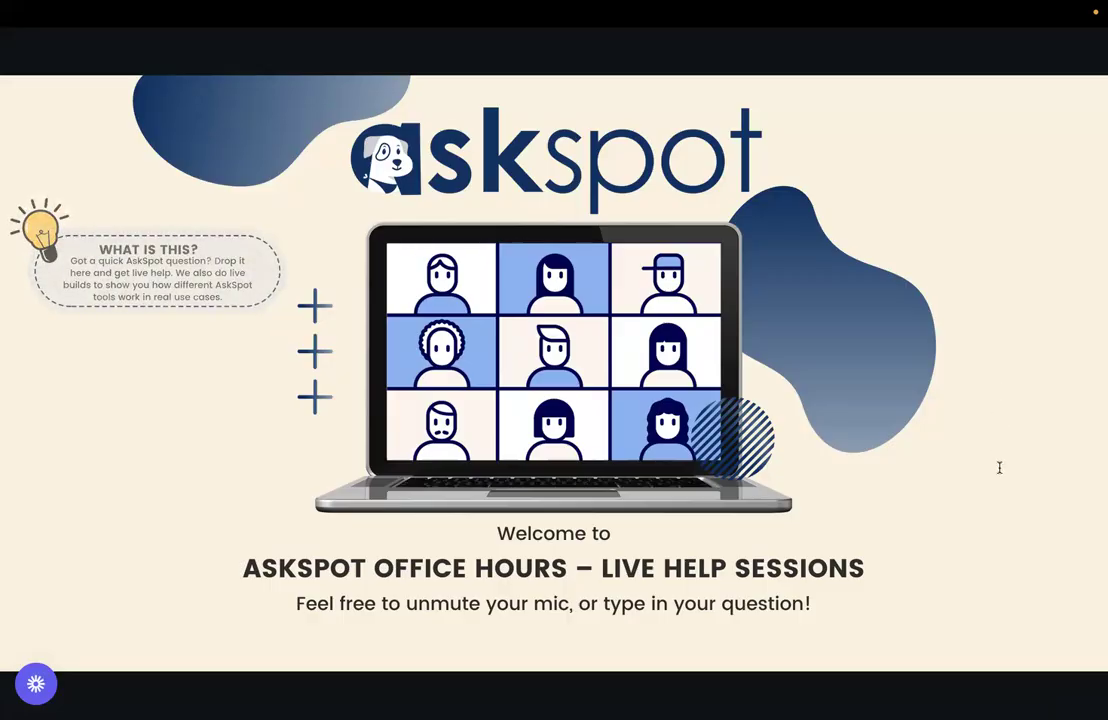
pyautogui.click(1068, 700)
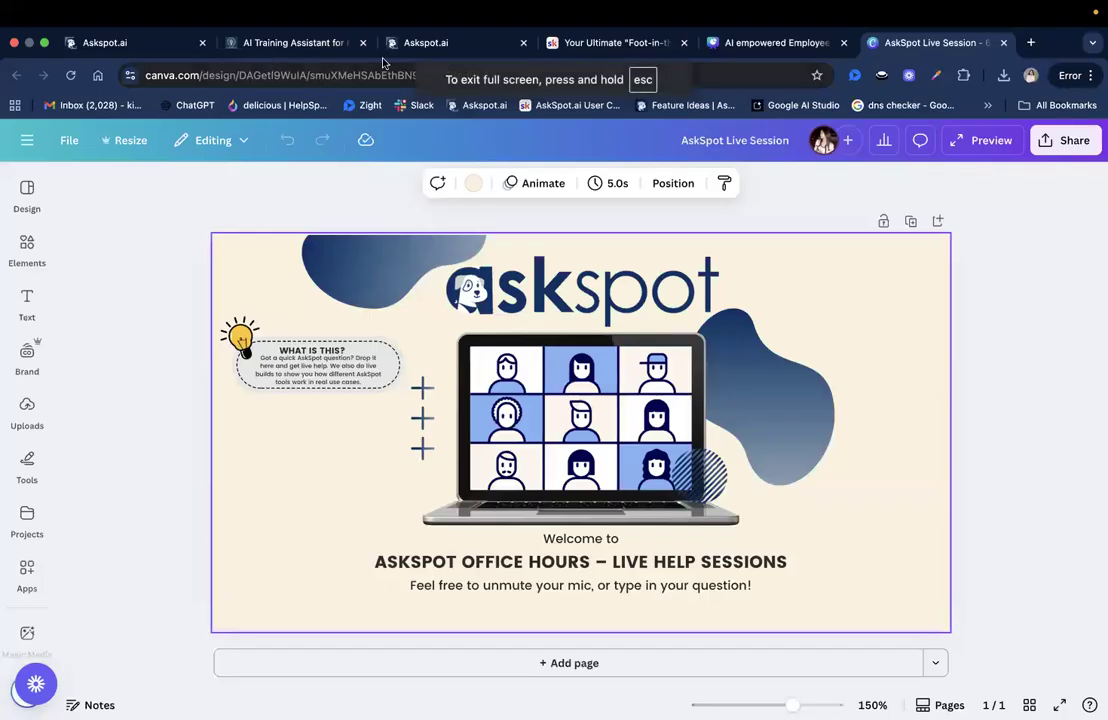
pyautogui.click(406, 55)
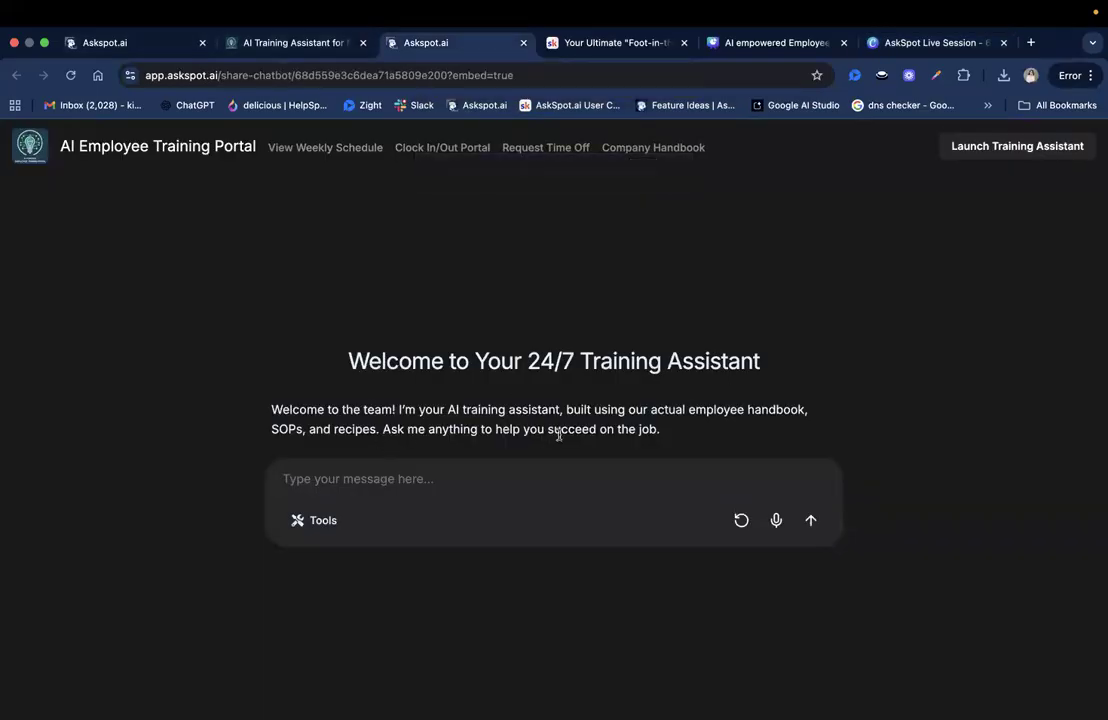
pyautogui.moveTo(384, 429); pyautogui.dragTo(673, 444)
pyautogui.click(302, 456)
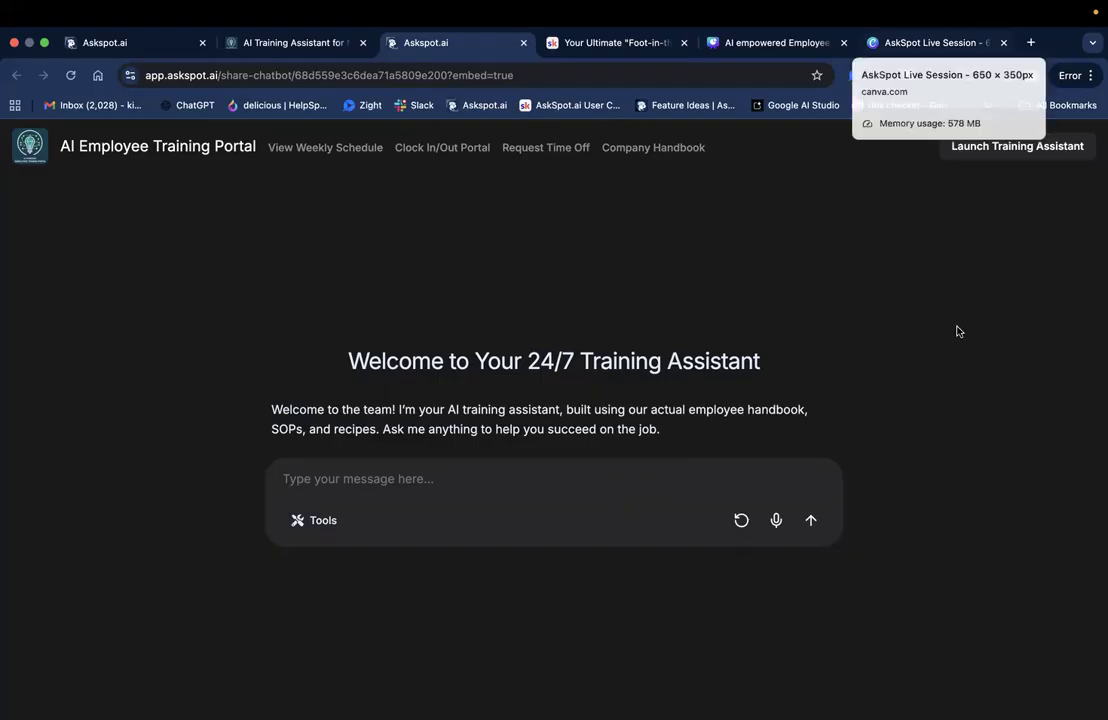
pyautogui.click(935, 43)
pyautogui.click(1060, 704)
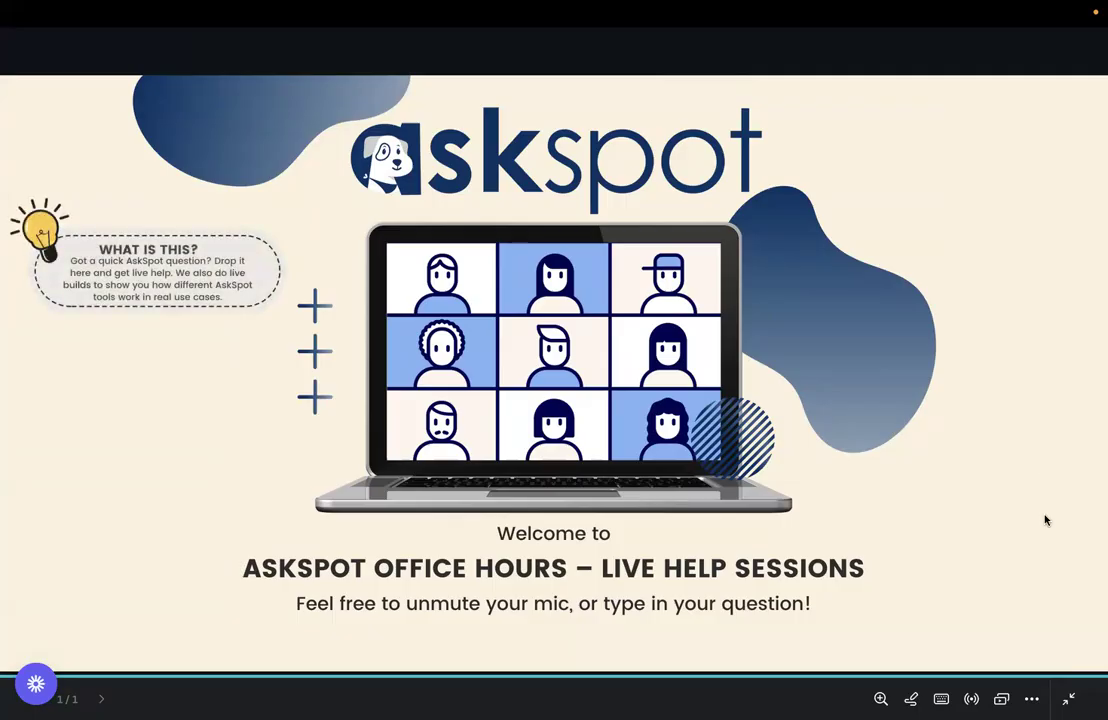
pyautogui.click(1069, 698)
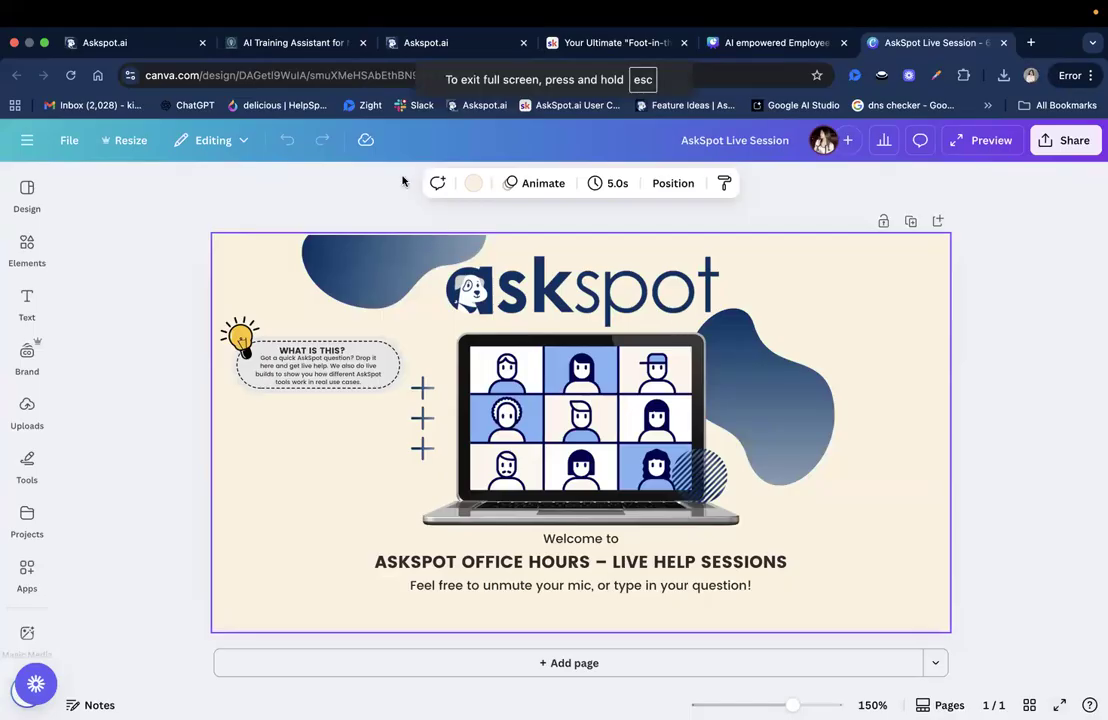
pyautogui.click(450, 43)
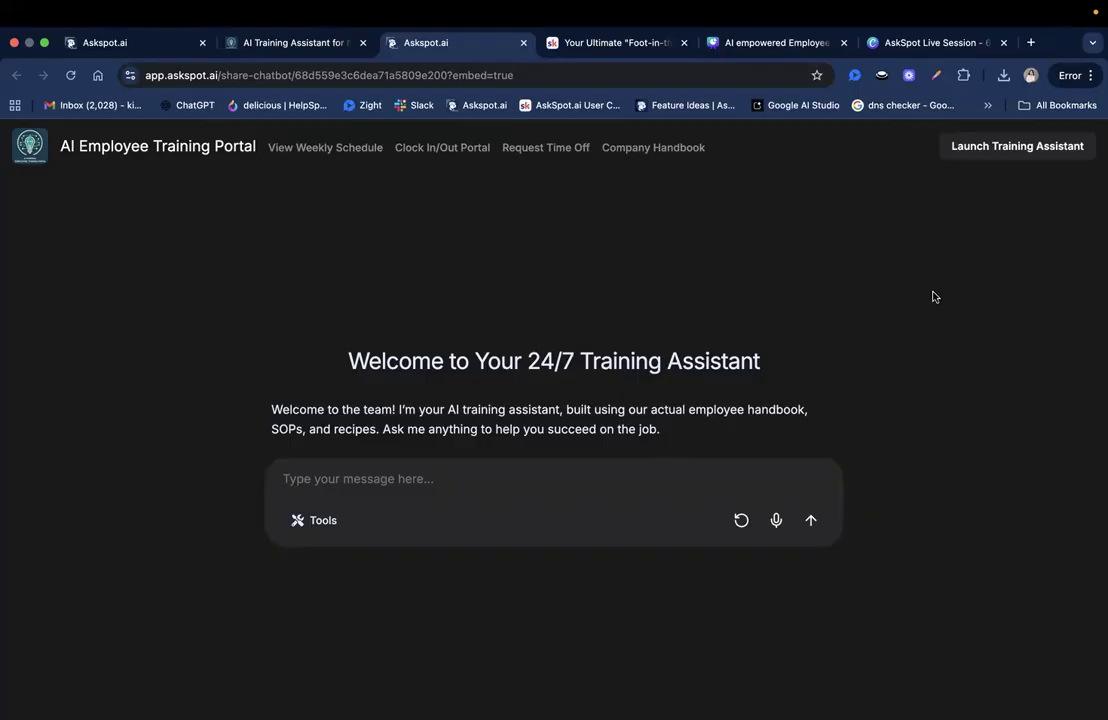
# Bring up AskSpot's Create Channel options, then present the Live Session design full screen in Canva.
pyautogui.click(125, 44)
pyautogui.click(433, 230)
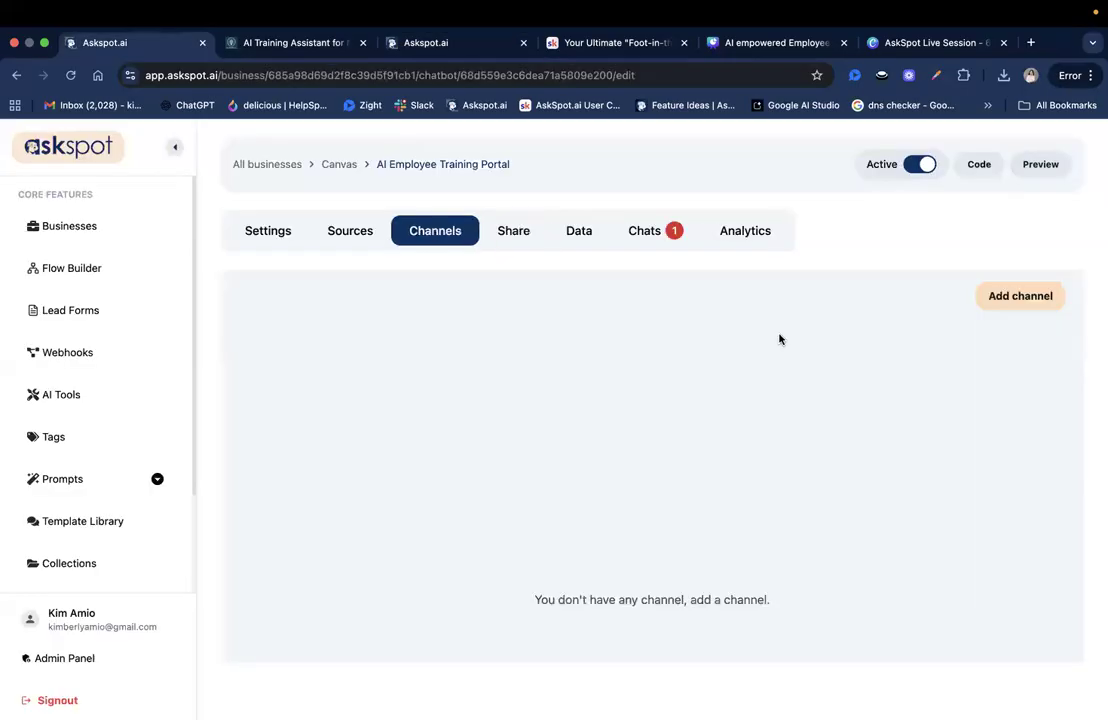
pyautogui.click(1002, 297)
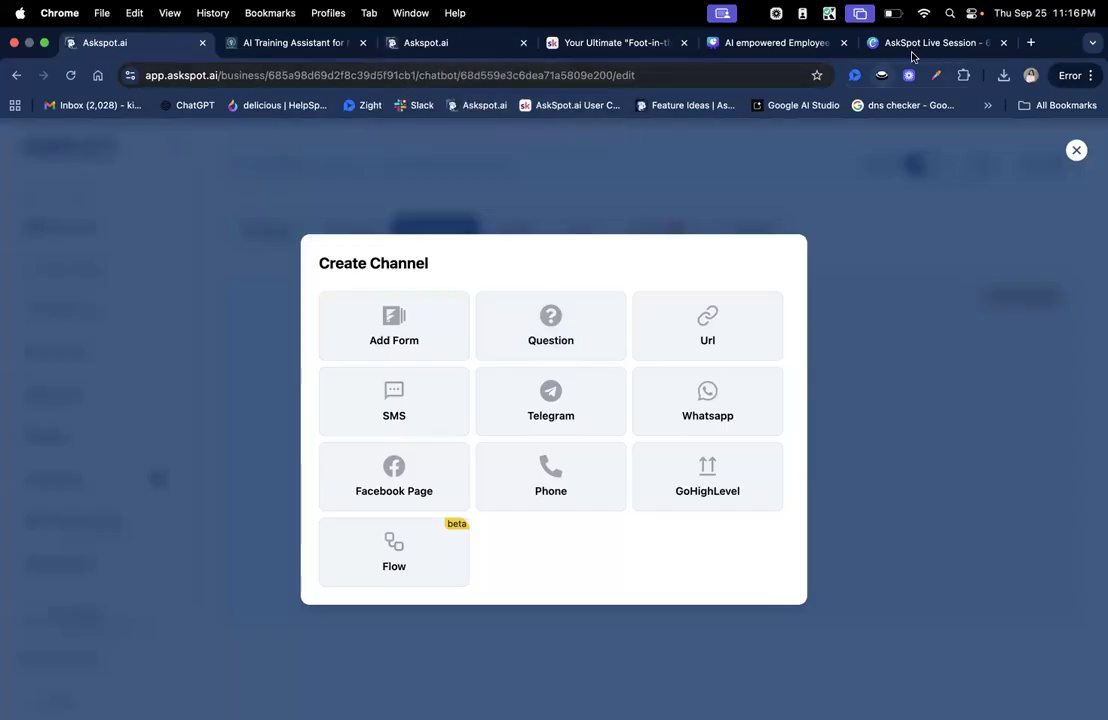
pyautogui.press('super+alt+p')
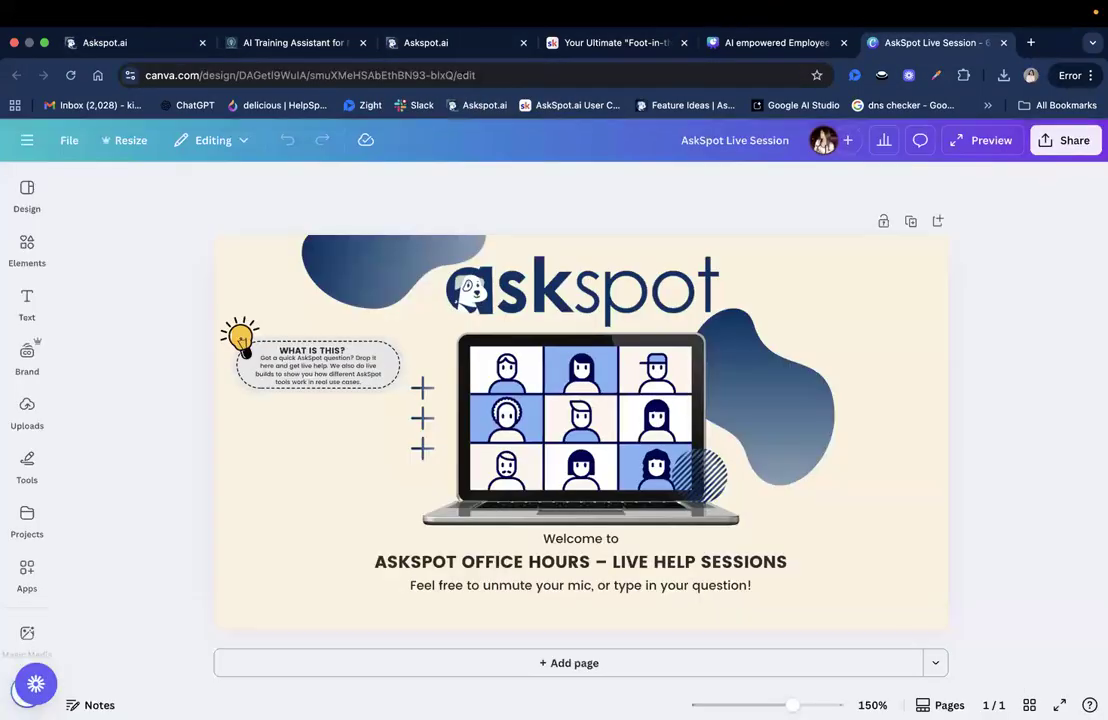